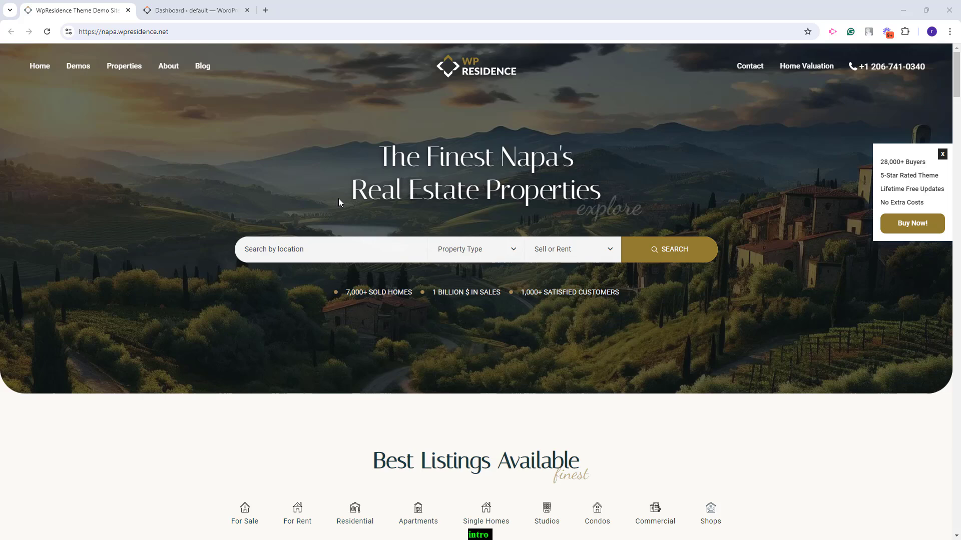
Jump from the live Napa demo tab to the open WordPress Dashboard tab with Ctrl+Tab
key("ctrl+Tab")
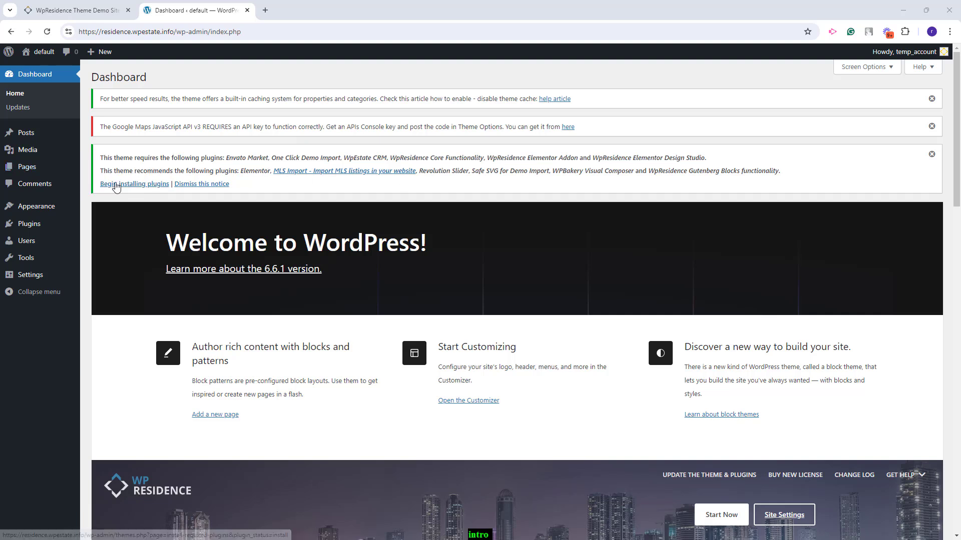
Begin installing the required plugins, then install and activate Envato Market
left_click(142, 185)
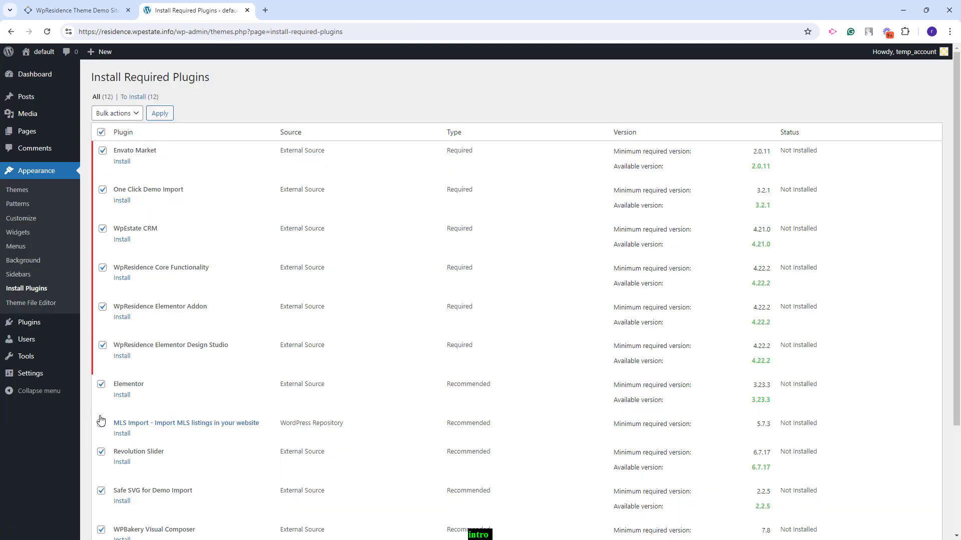
left_click(114, 113)
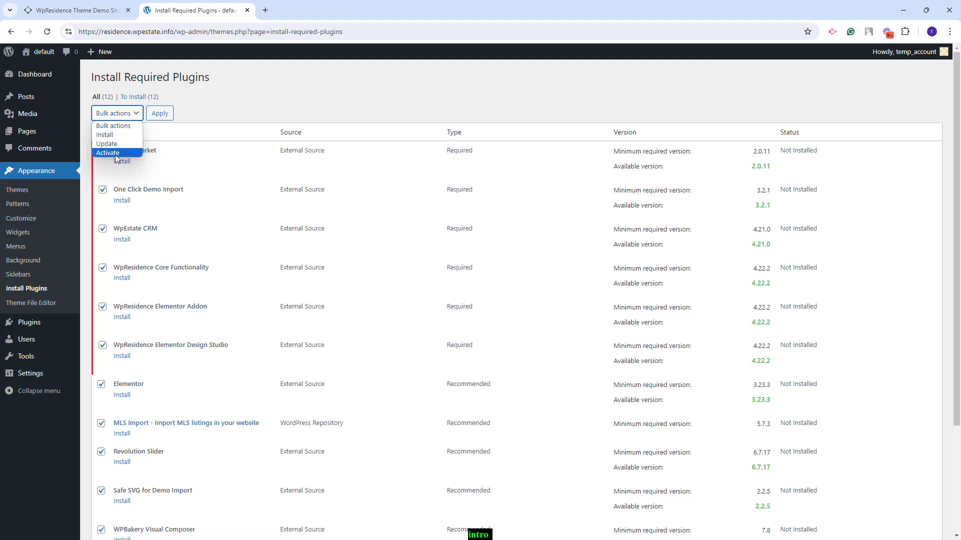
left_click(273, 100)
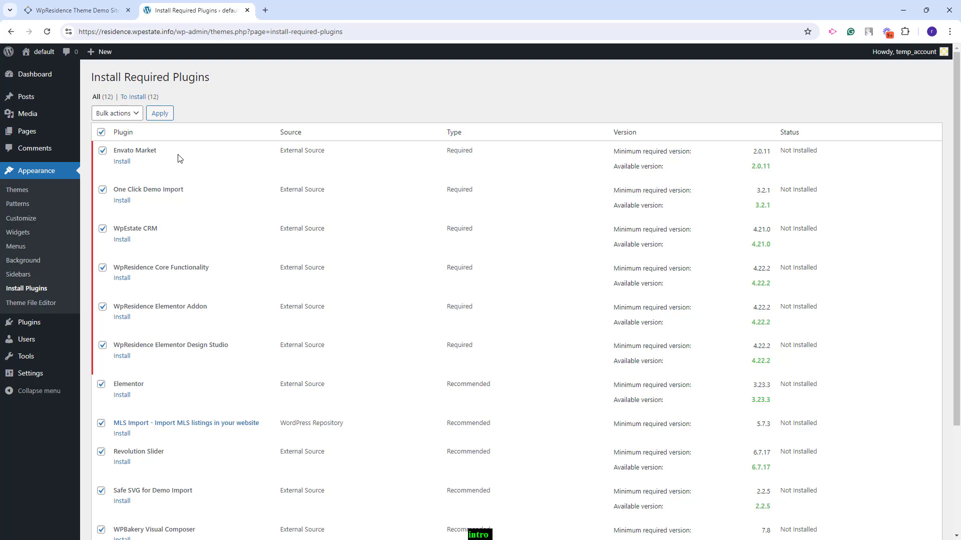
left_click(122, 161)
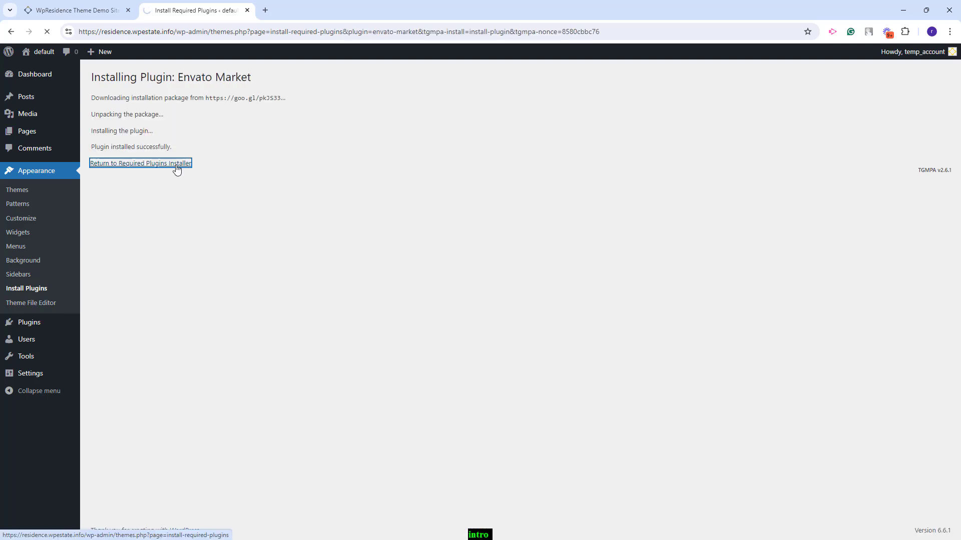
left_click(176, 165)
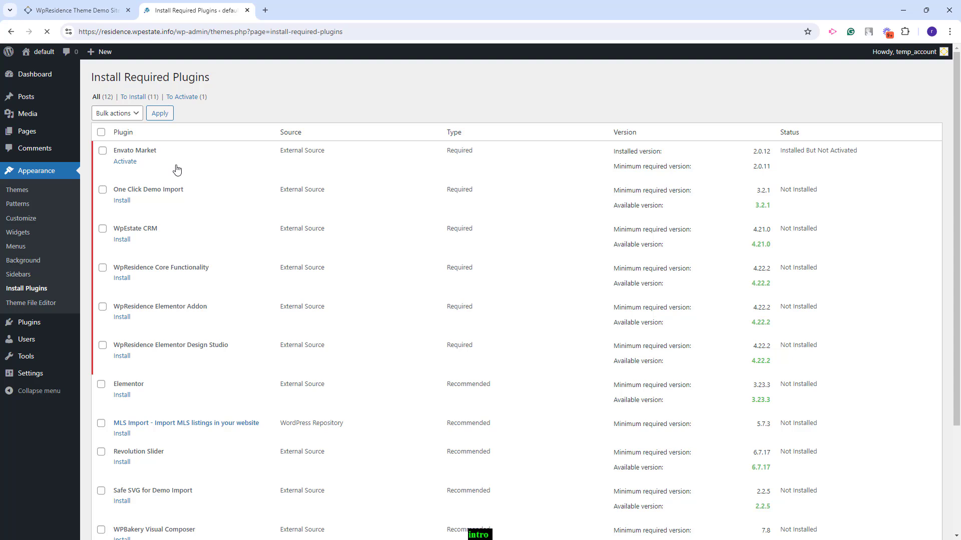
left_click(125, 161)
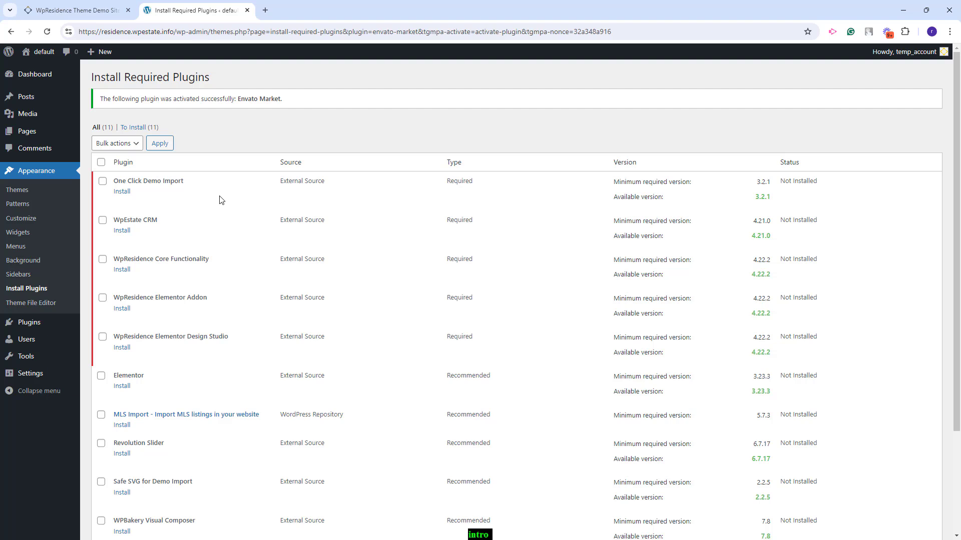
Install One Click Demo Import, WpEstate CRM and WpResidence Core Functionality, then tick Elementor and the Elementor Addon
left_click(122, 192)
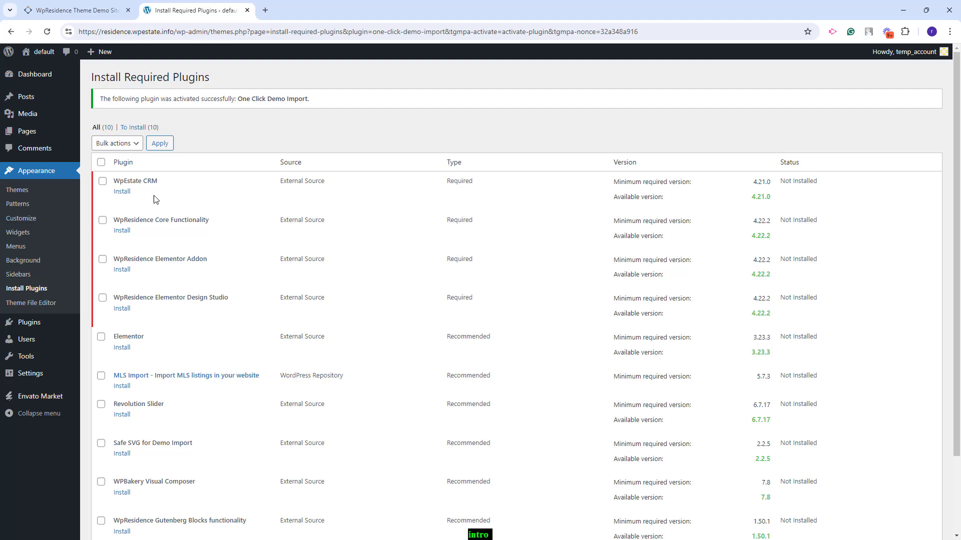
left_click(123, 191)
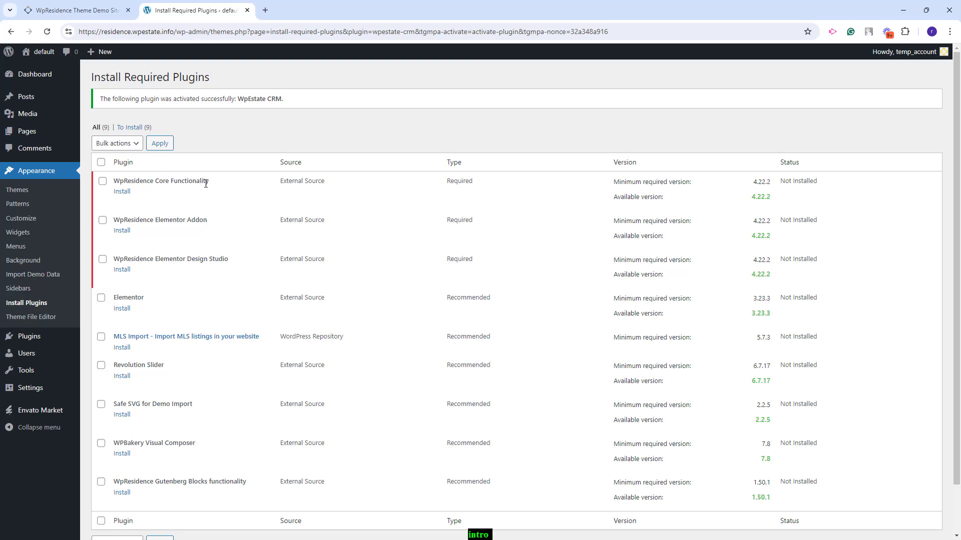
left_click(123, 192)
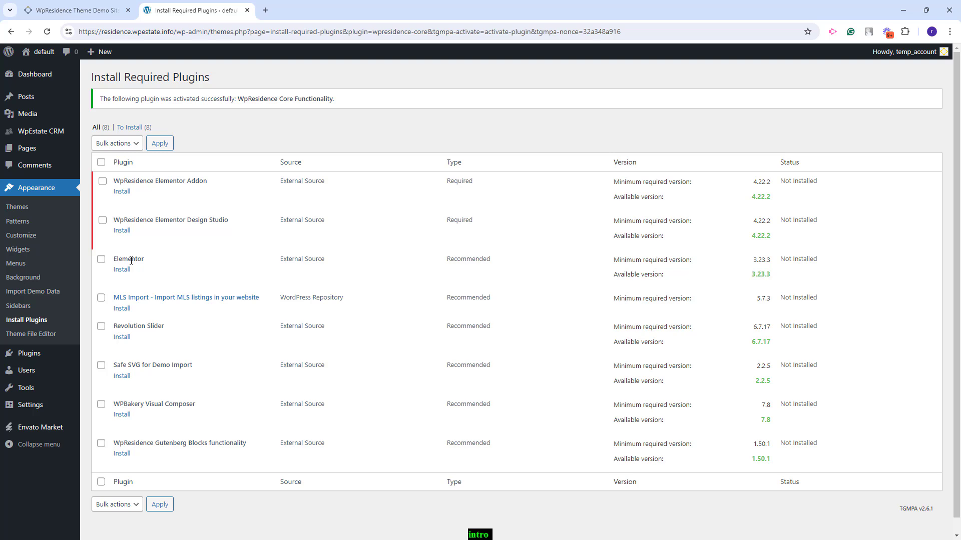
left_click(101, 259)
left_click(102, 180)
Bulk-install Elementor and the WpResidence Elementor Addon, then activate both
left_click(116, 143)
left_click(111, 154)
left_click(160, 144)
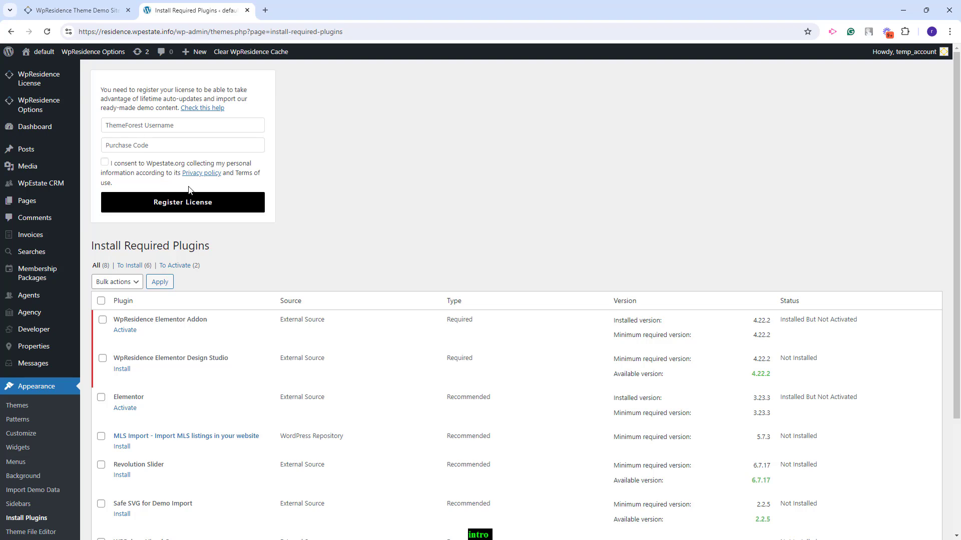
scroll(208, 203, "down", 2)
left_click(103, 220)
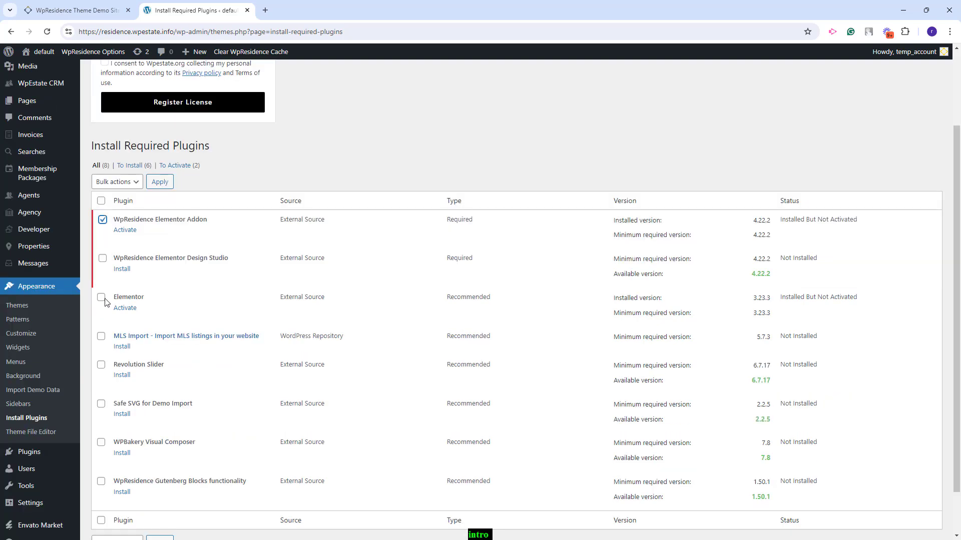
left_click(101, 297)
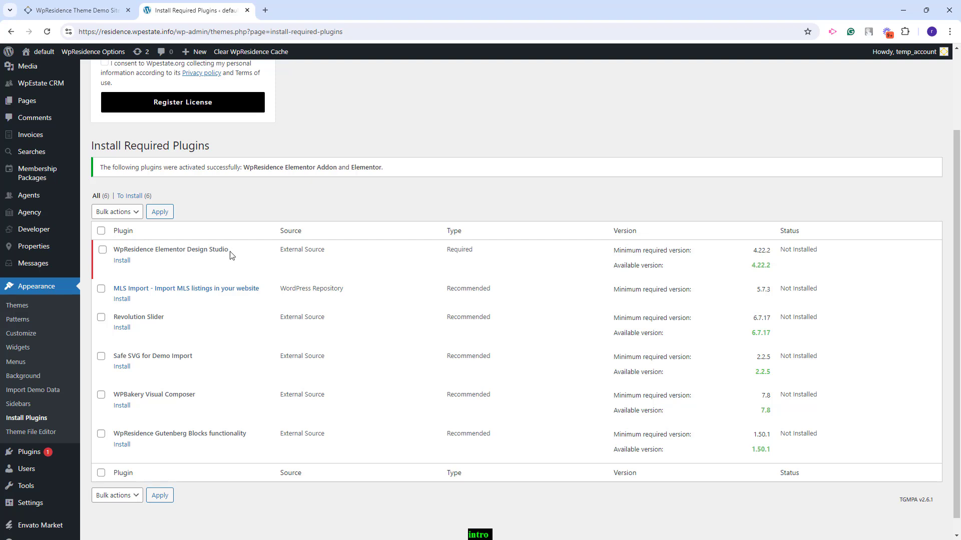
Install WpResidence Elementor Design Studio, Revolution Slider and Safe SVG
left_click(122, 260)
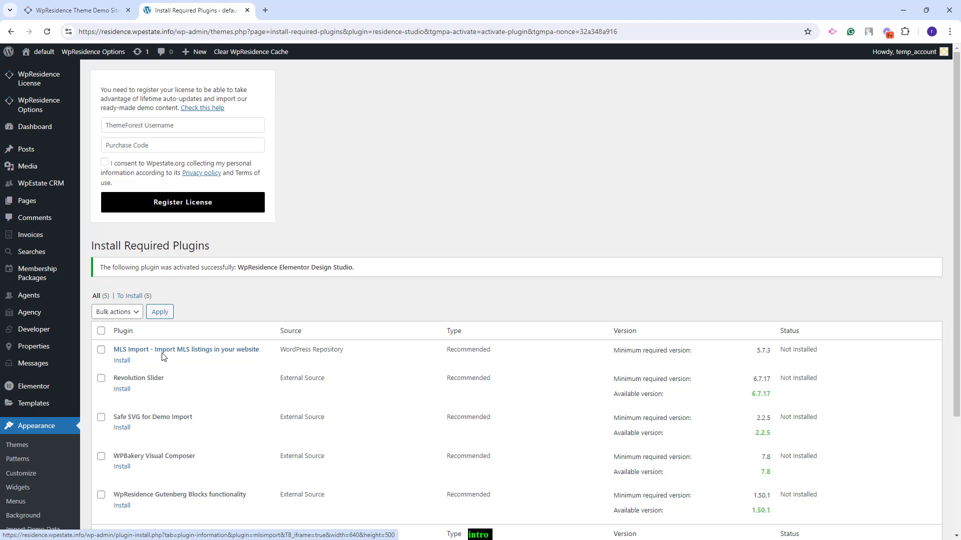
left_click(121, 389)
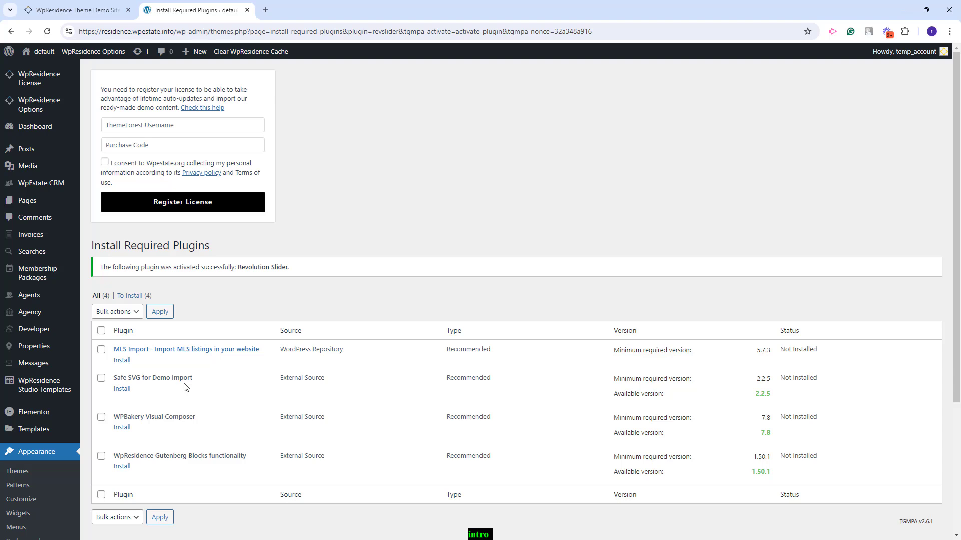
left_click(122, 389)
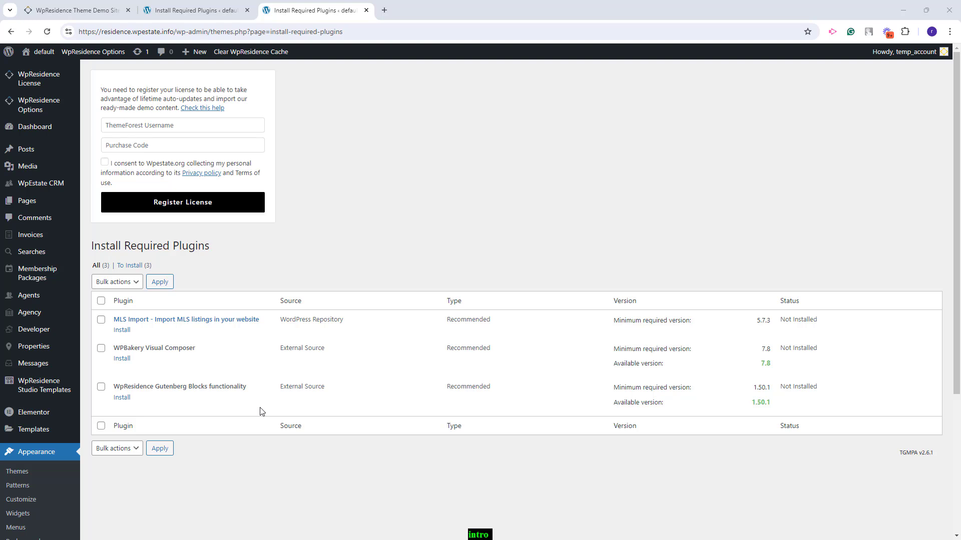
Bulk-install and then bulk-activate WPBakery Visual Composer and WpResidence Gutenberg Blocks
left_click(101, 386)
left_click(101, 347)
left_click(117, 282)
left_click(107, 304)
left_click(160, 282)
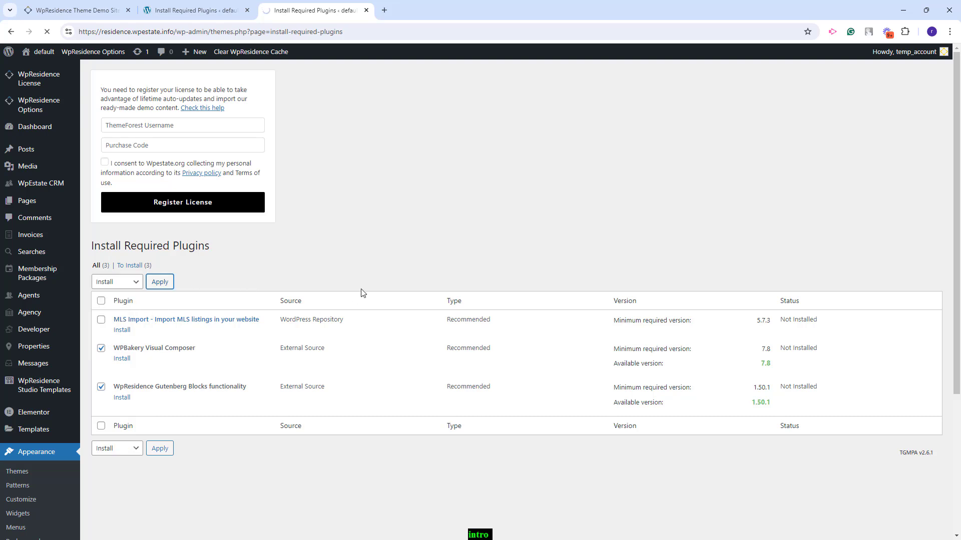
left_click(117, 282)
left_click(109, 311)
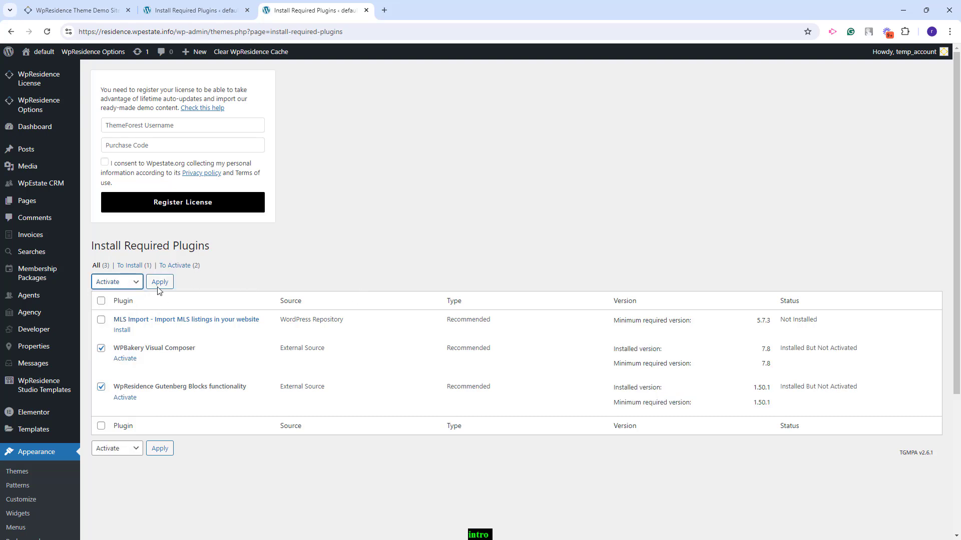
left_click(159, 282)
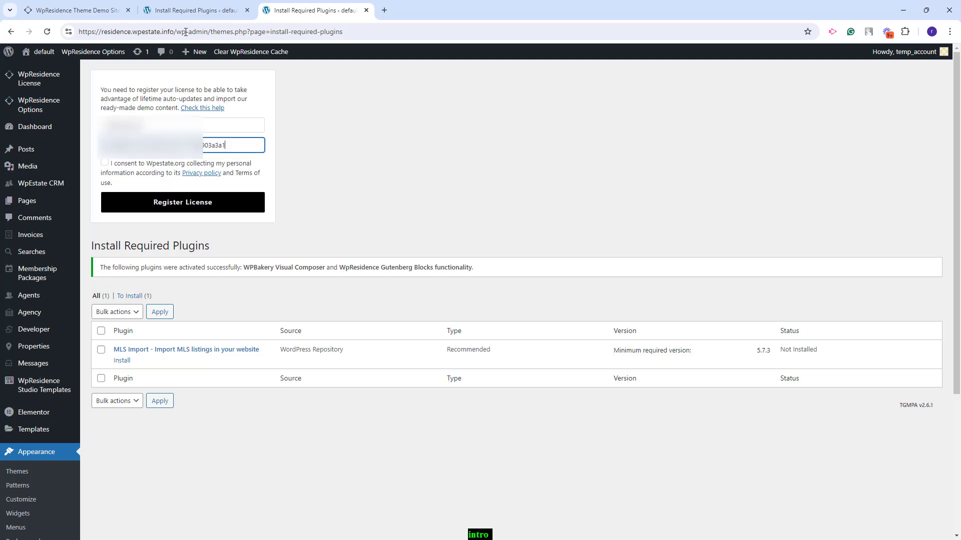
Tick the data consent box, register the theme licence, and open the WpResidence License page
left_click(105, 164)
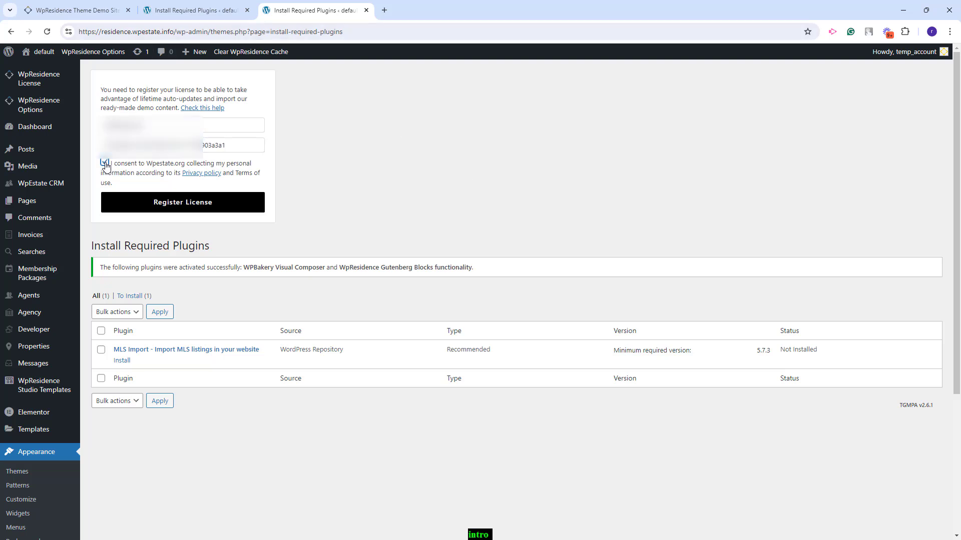
left_click(185, 209)
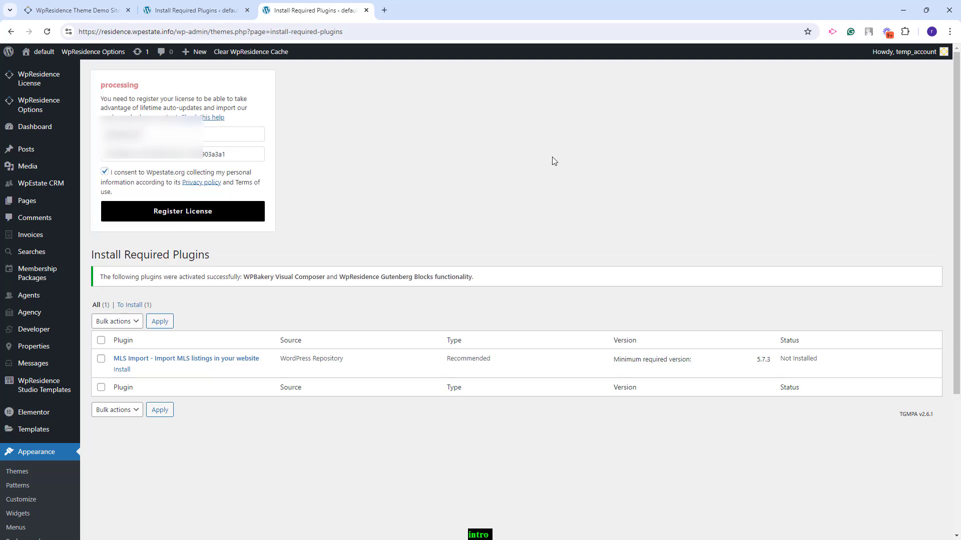
left_click(30, 128)
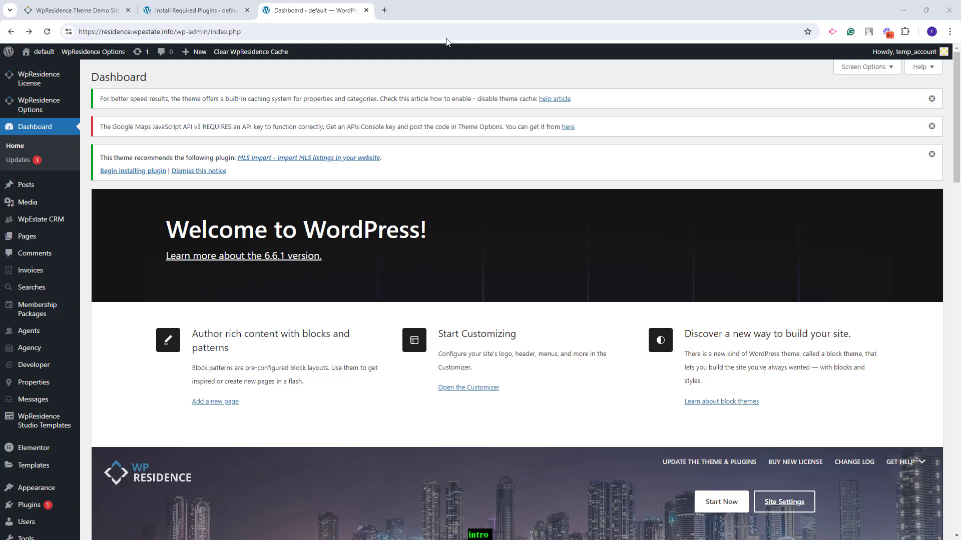
left_click(40, 89)
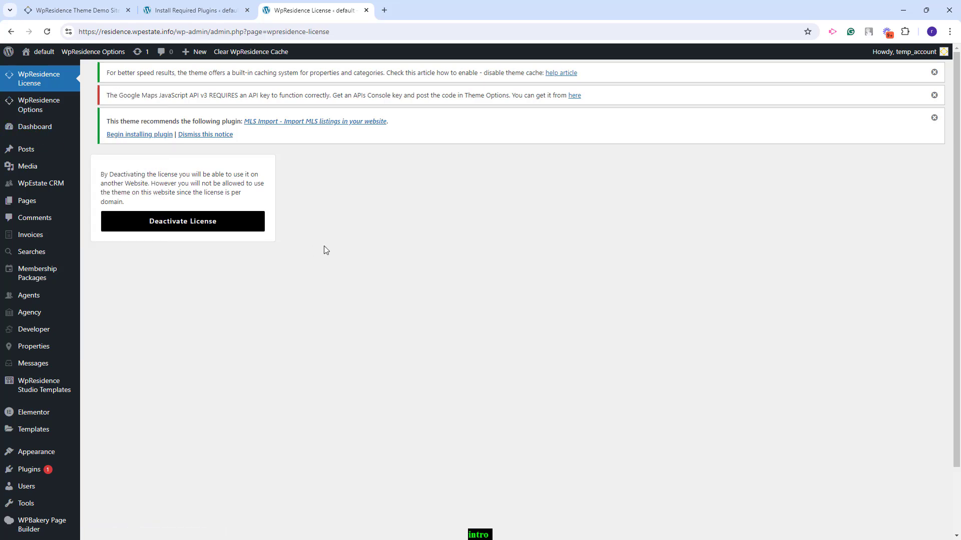
mouse_move(27, 107)
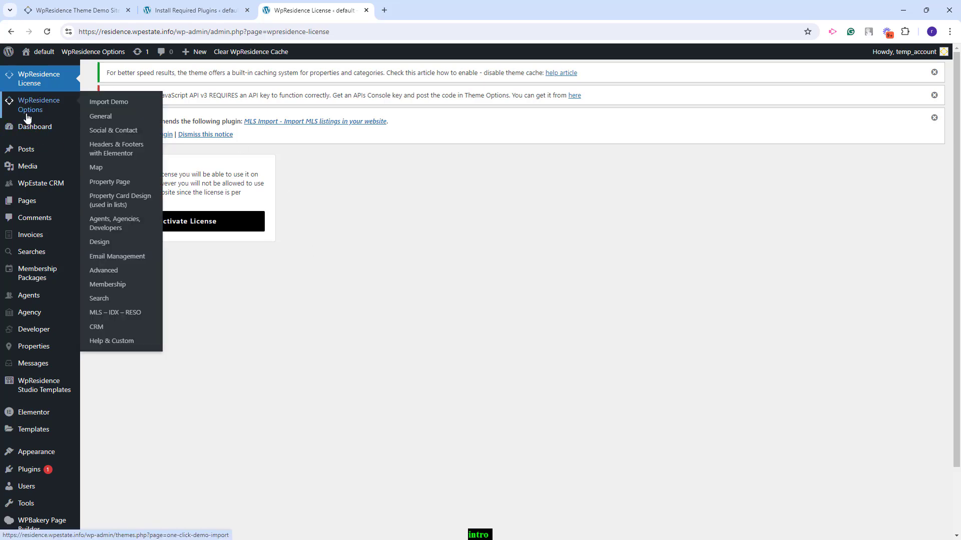
Import the Napa Demo from the One Click Demo Import page
left_click(109, 102)
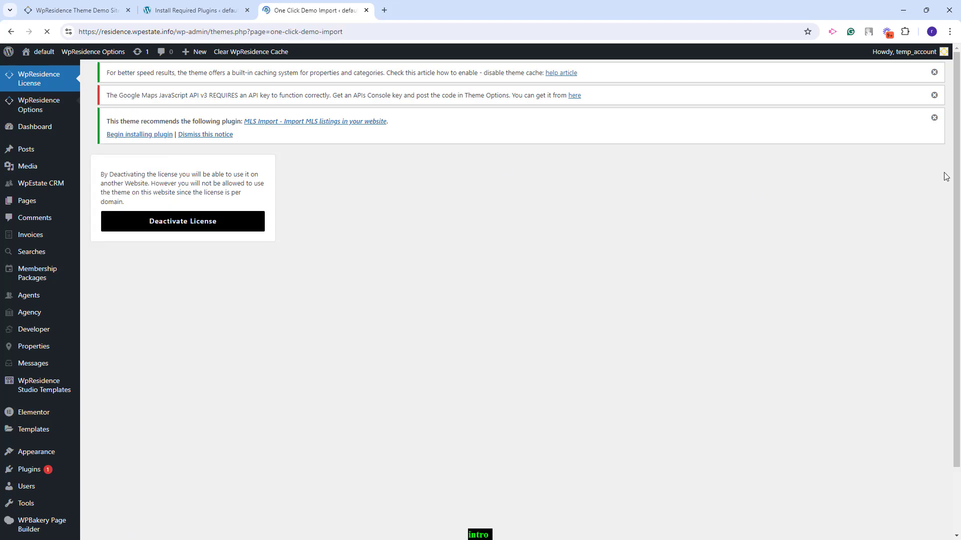
scroll(728, 198, "up", 4)
scroll(728, 196, "down", 4)
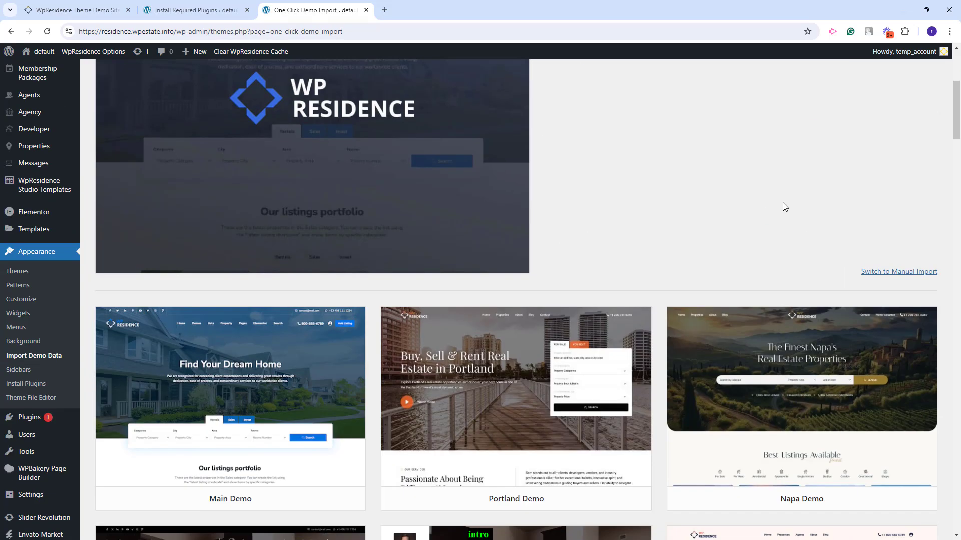
scroll(727, 178, "down", 4)
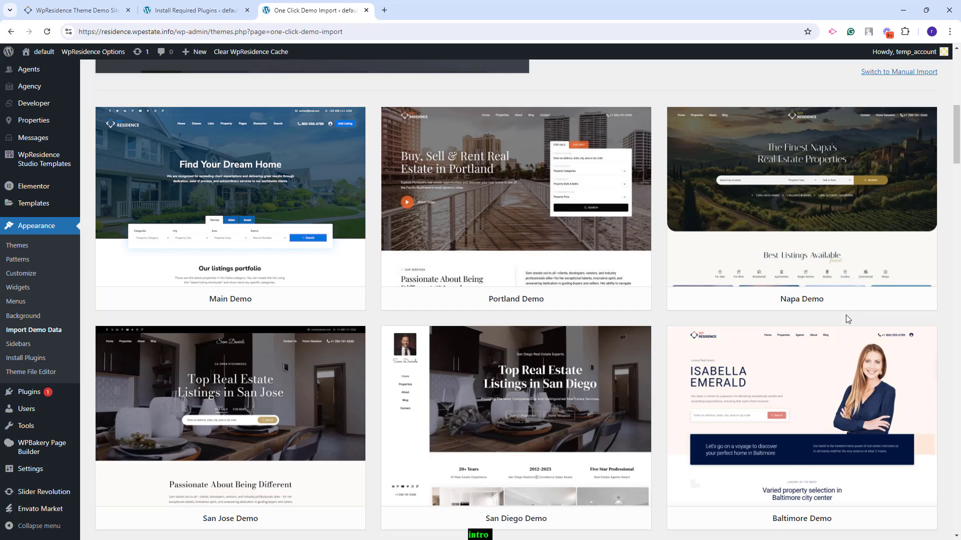
left_click(831, 300)
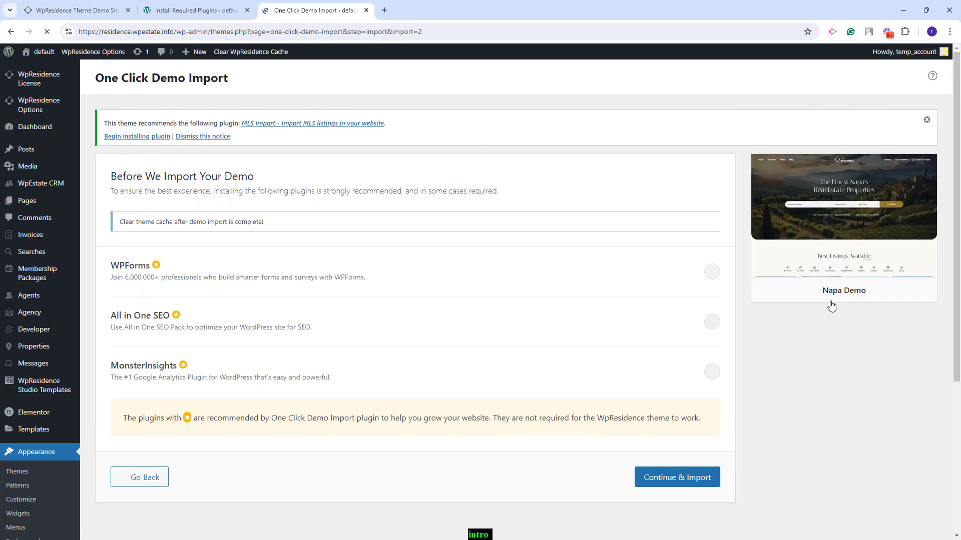
left_click(675, 477)
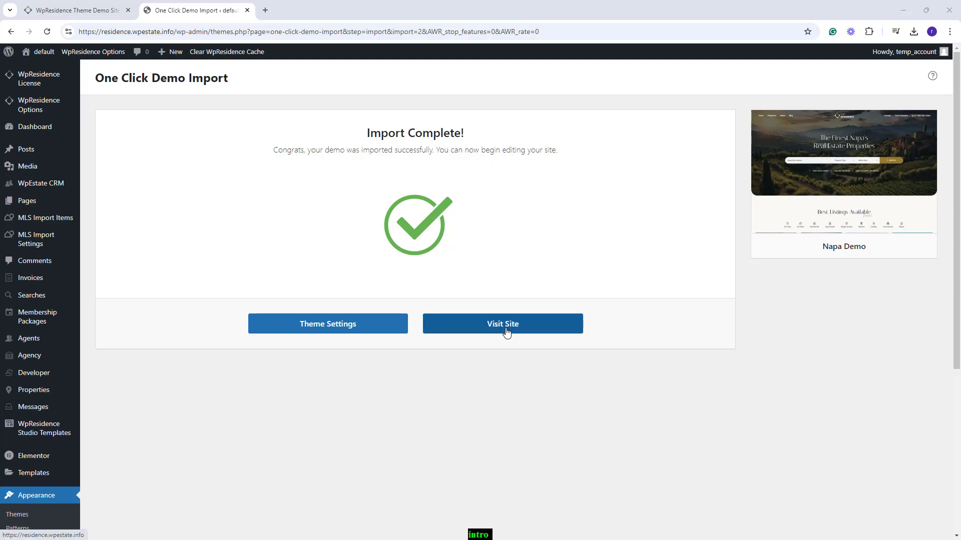
Preview the imported Napa homepage in a new tab, then return to the import page
right_click(506, 330)
left_click(545, 340)
left_click(295, 7)
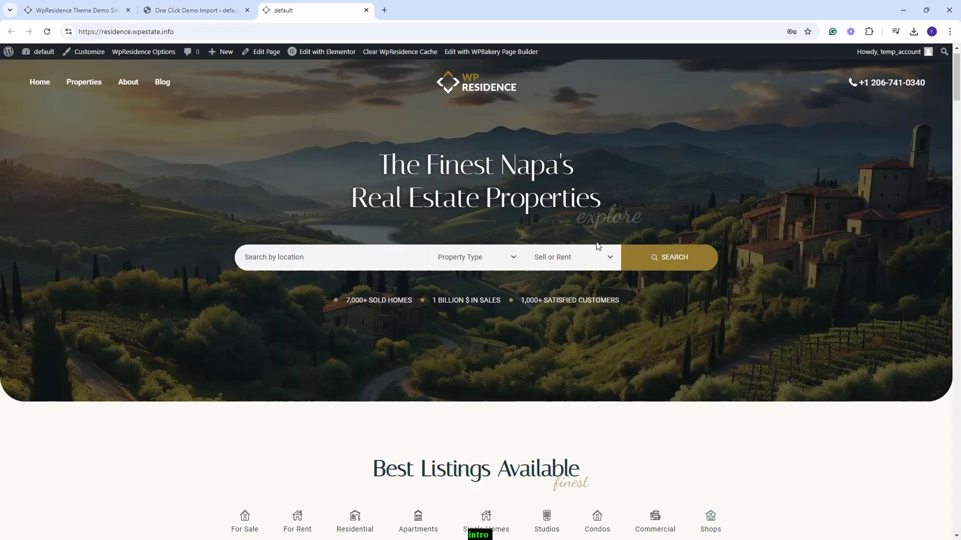
scroll(600, 245, "down", 15)
scroll(600, 246, "up", 20)
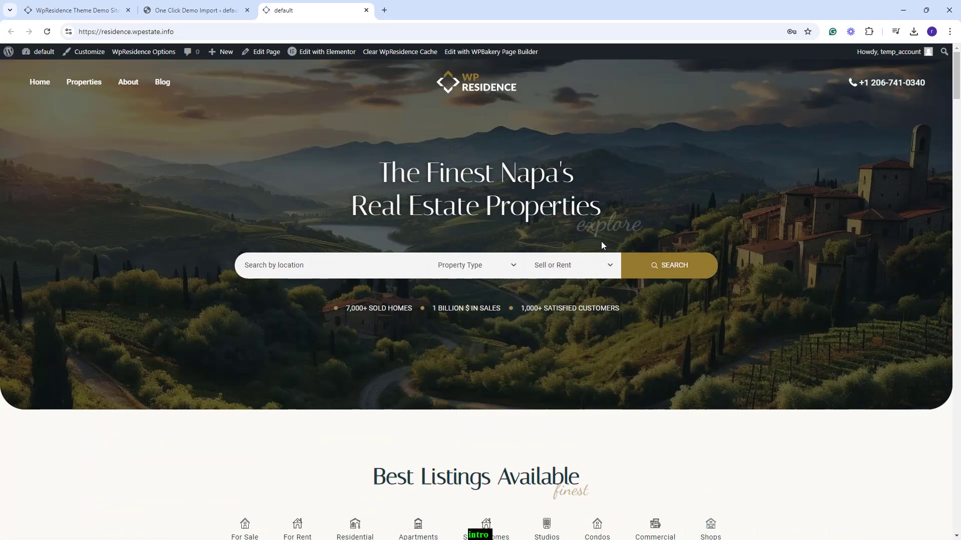
left_click(193, 10)
scroll(128, 420, "down", 4)
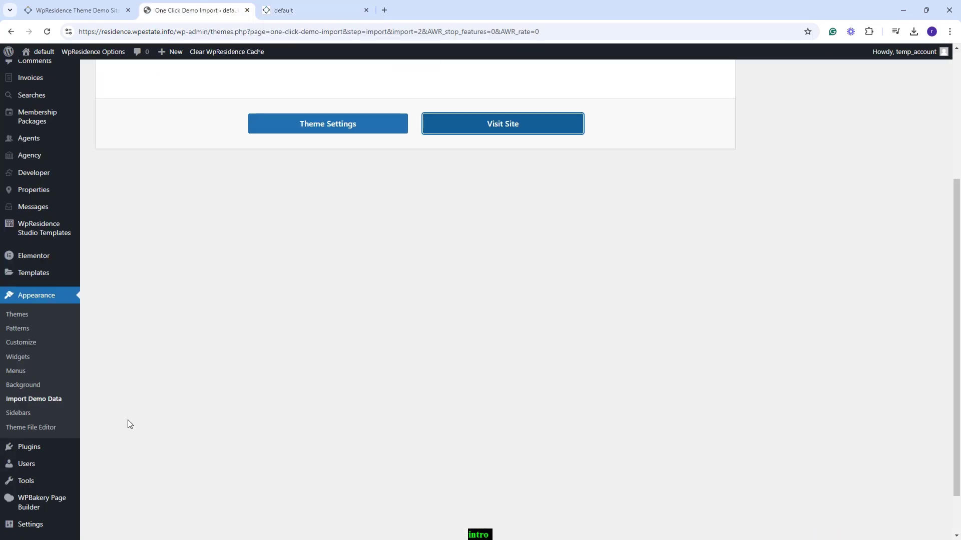
scroll(125, 437, "down", 1)
mouse_move(25, 474)
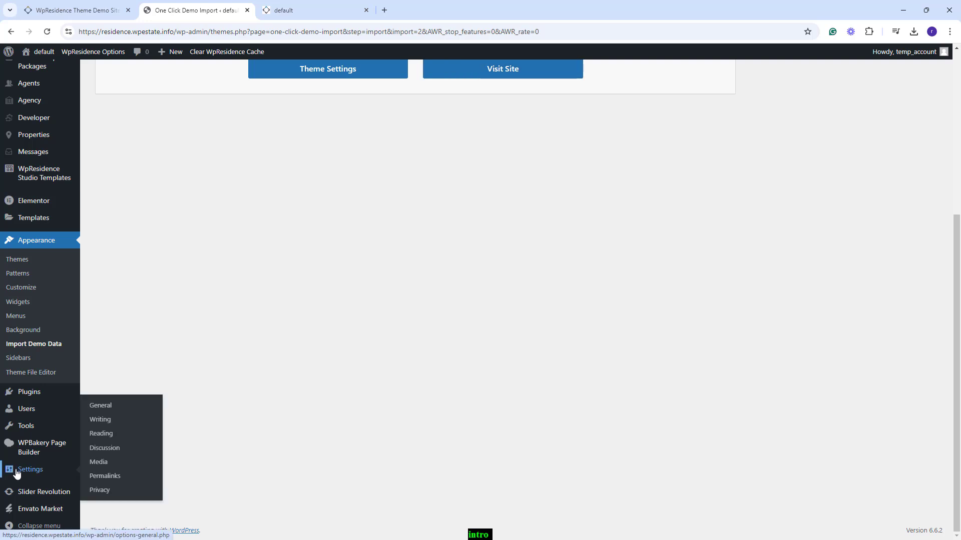
Set the permalink structure to Post name (/%postname%/) and save the changes
left_click(120, 476)
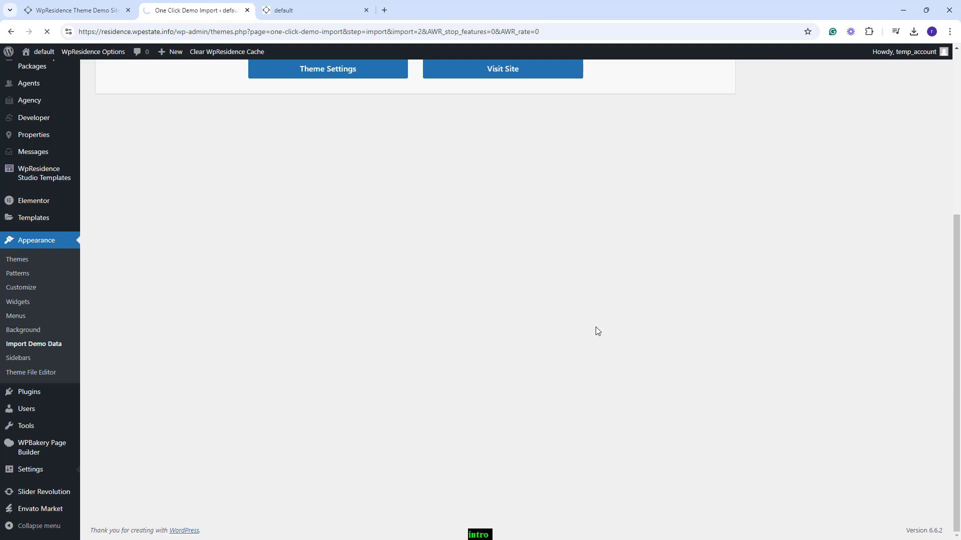
left_click(205, 341)
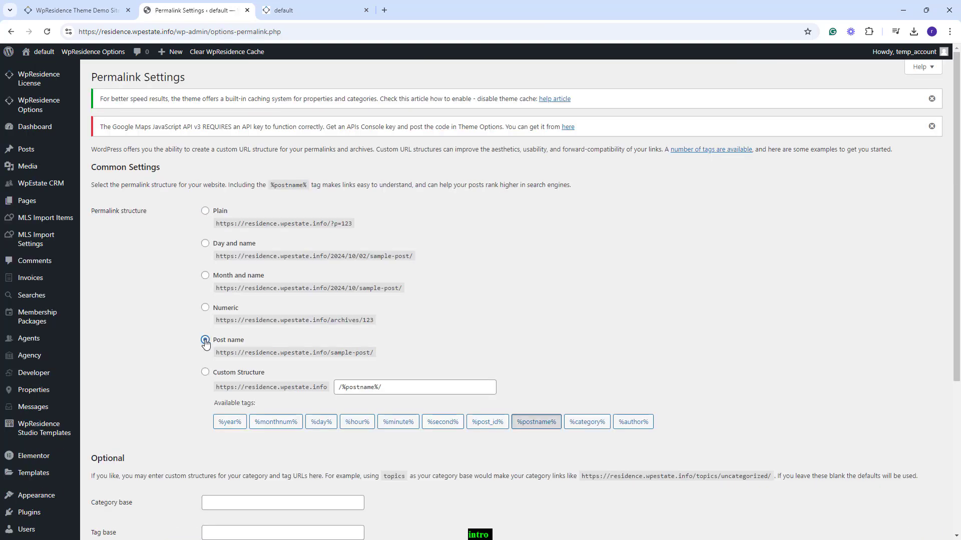
scroll(123, 378, "down", 5)
left_click(112, 338)
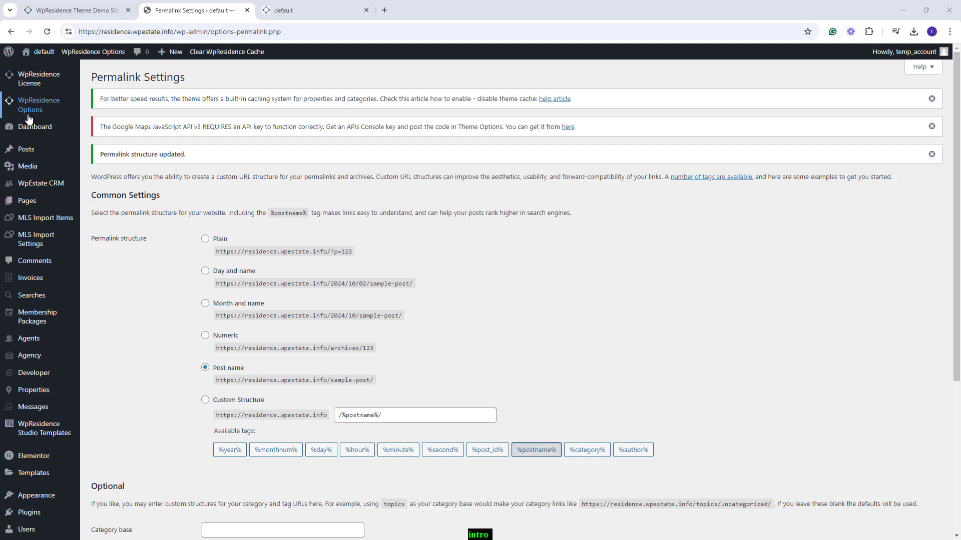
mouse_move(33, 113)
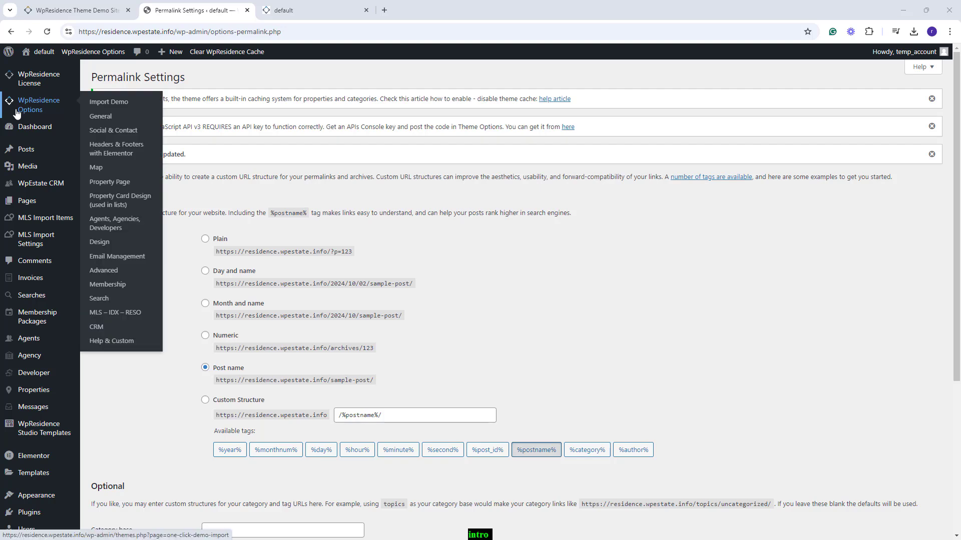
Browse the General theme options: user roles, logos and favicon, and contact page details
left_click(98, 121)
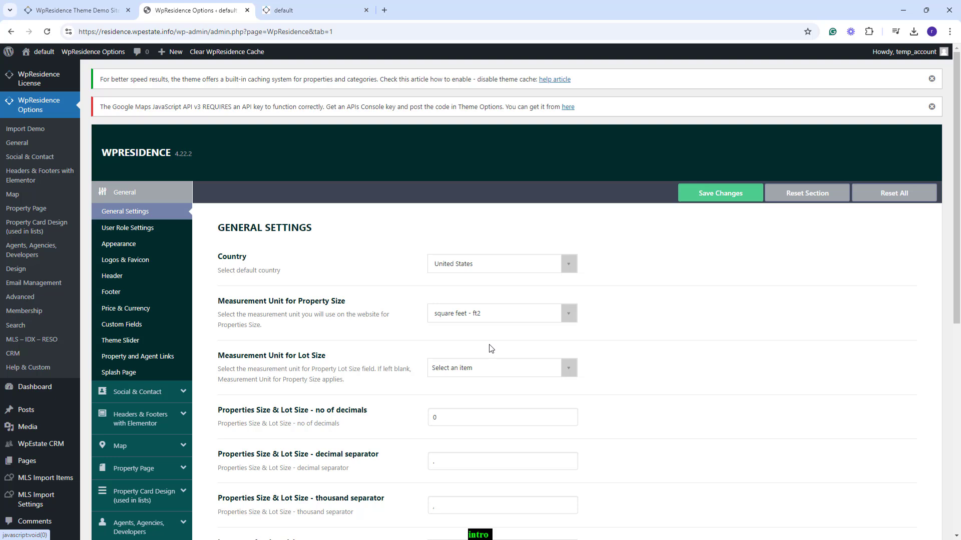
left_click(110, 228)
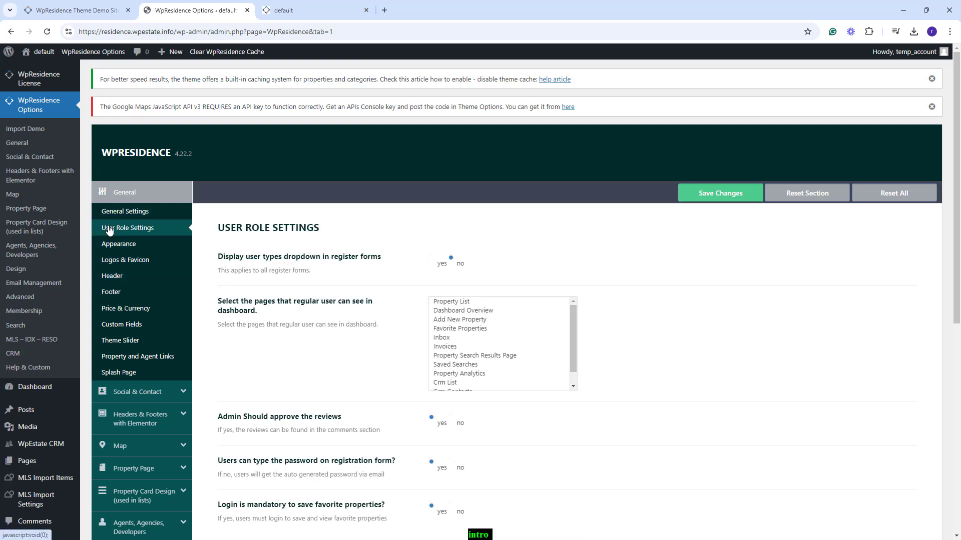
left_click(112, 261)
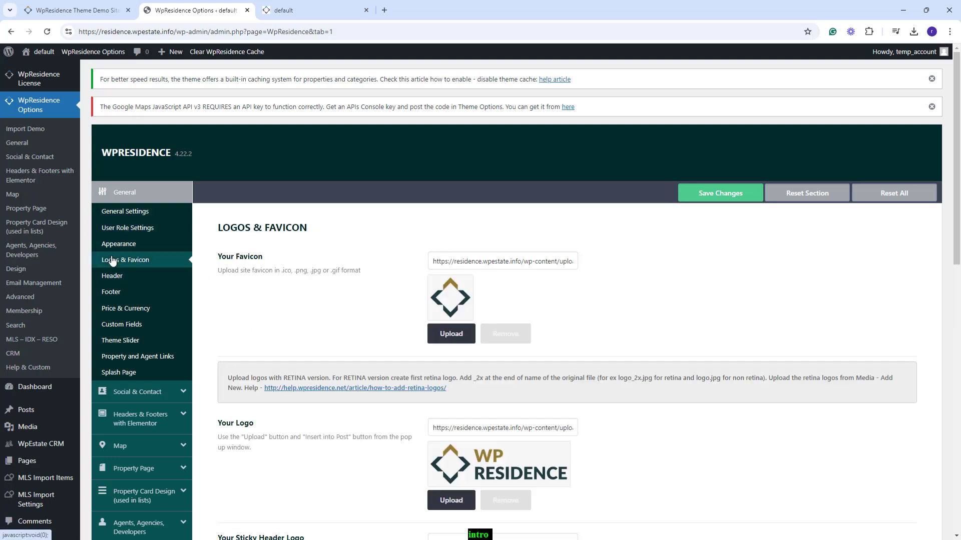
scroll(651, 350, "down", 4)
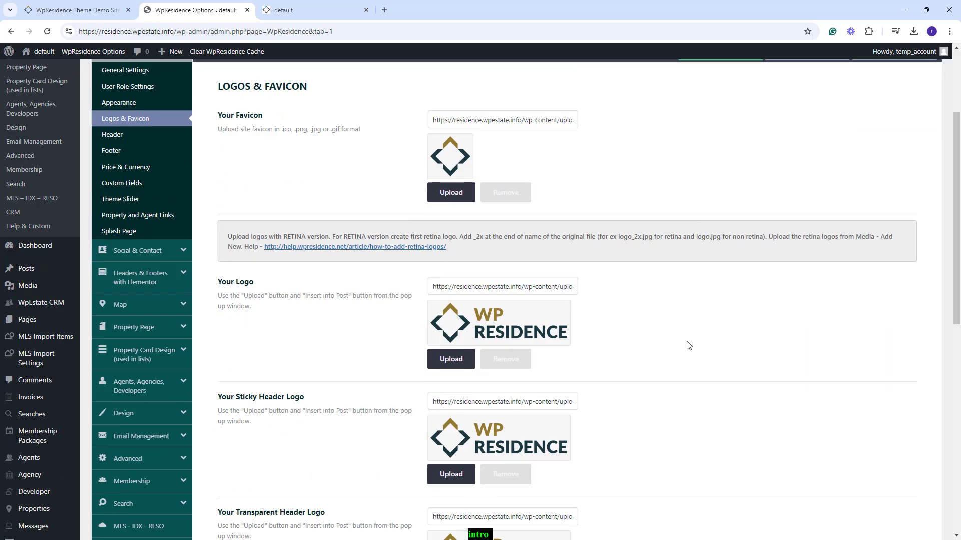
scroll(688, 343, "up", 4)
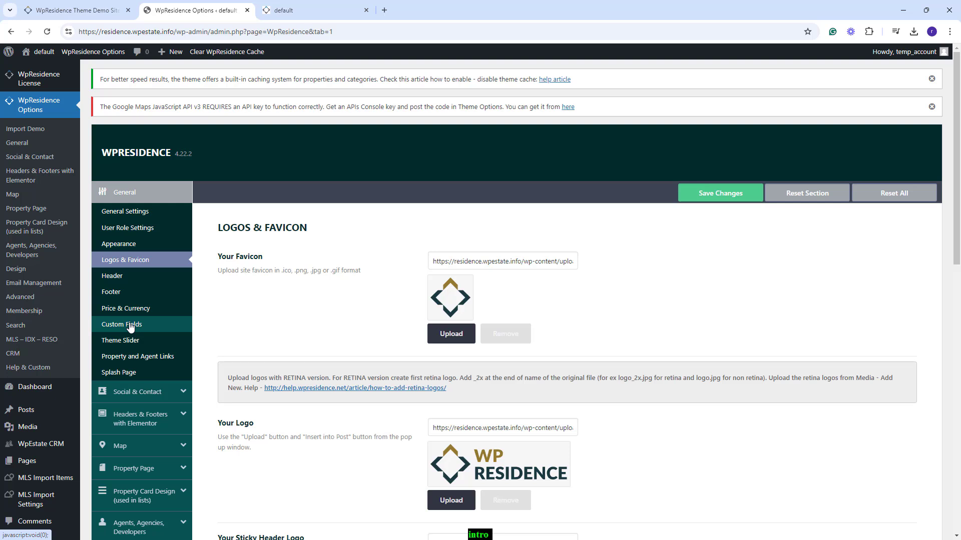
left_click(129, 395)
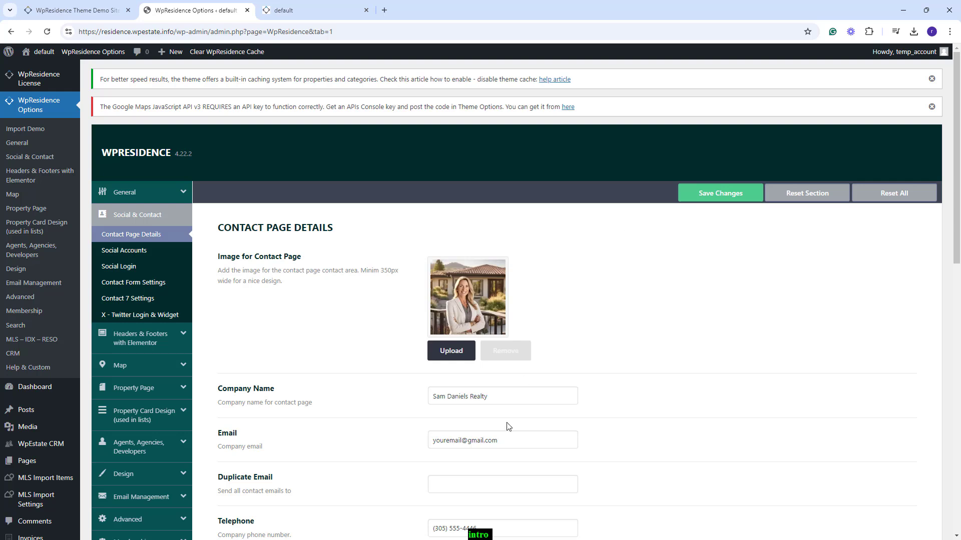
Look over the social login, social links and headers/footers template options
scroll(603, 335, "down", 10)
scroll(606, 331, "up", 10)
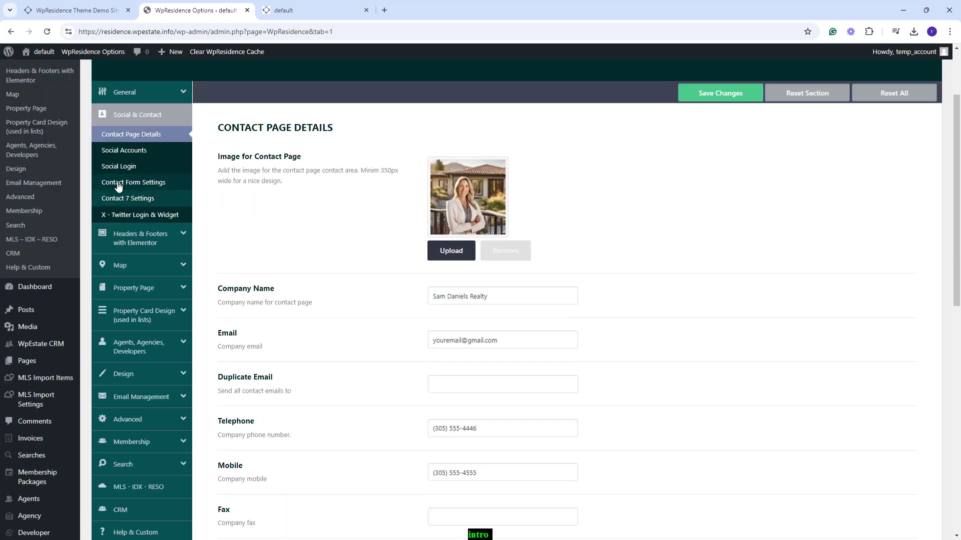
left_click(140, 168)
left_click(143, 155)
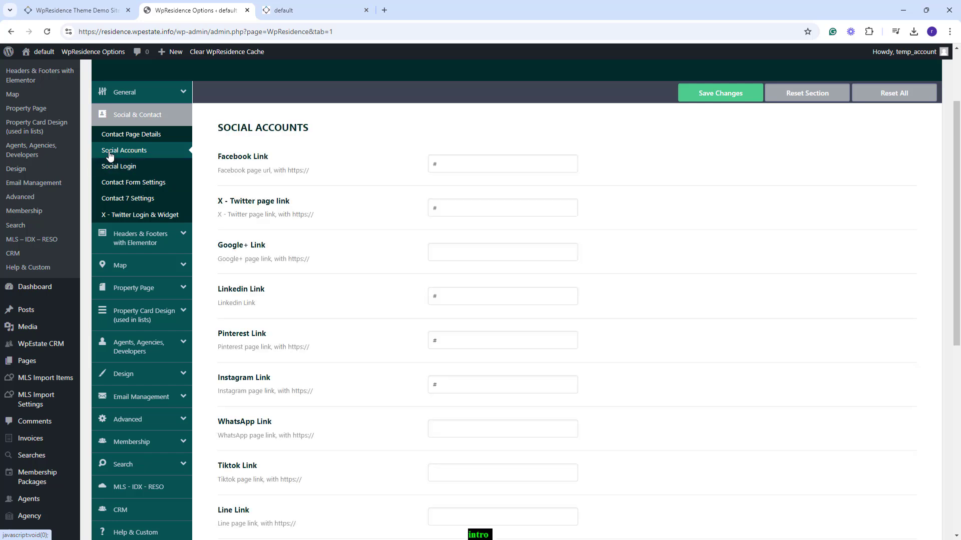
left_click(141, 238)
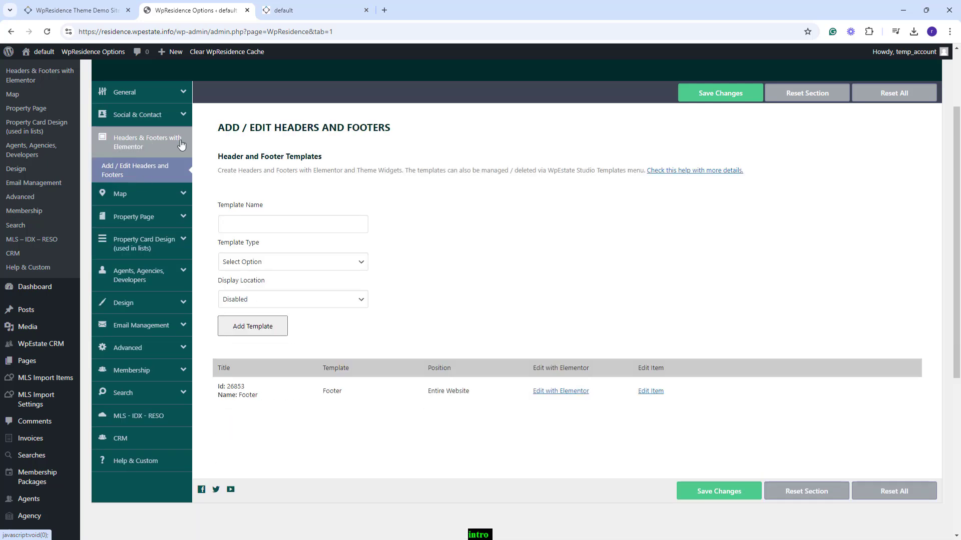
left_click(125, 174)
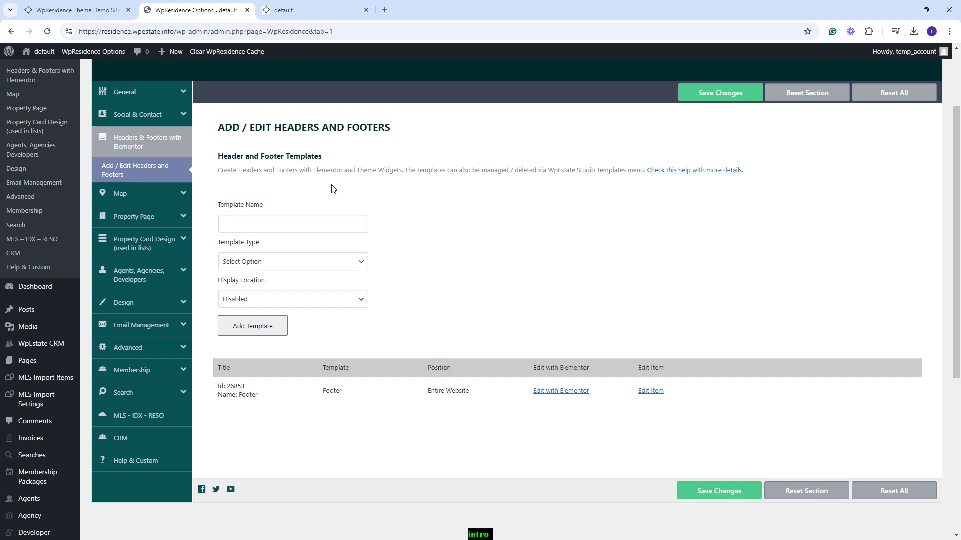
Switch the map system from open street to google maps, then go to Property Page Design
left_click(120, 193)
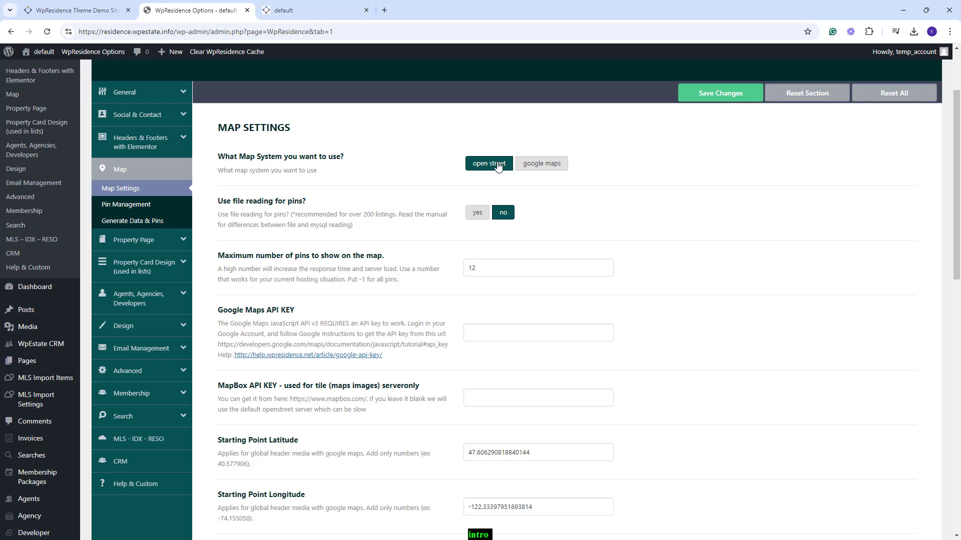
left_click(550, 165)
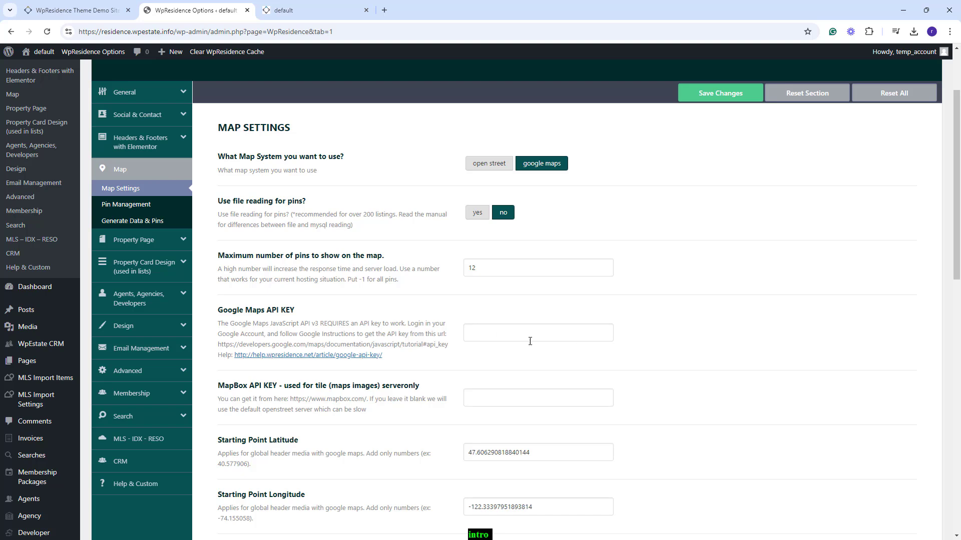
left_click(136, 239)
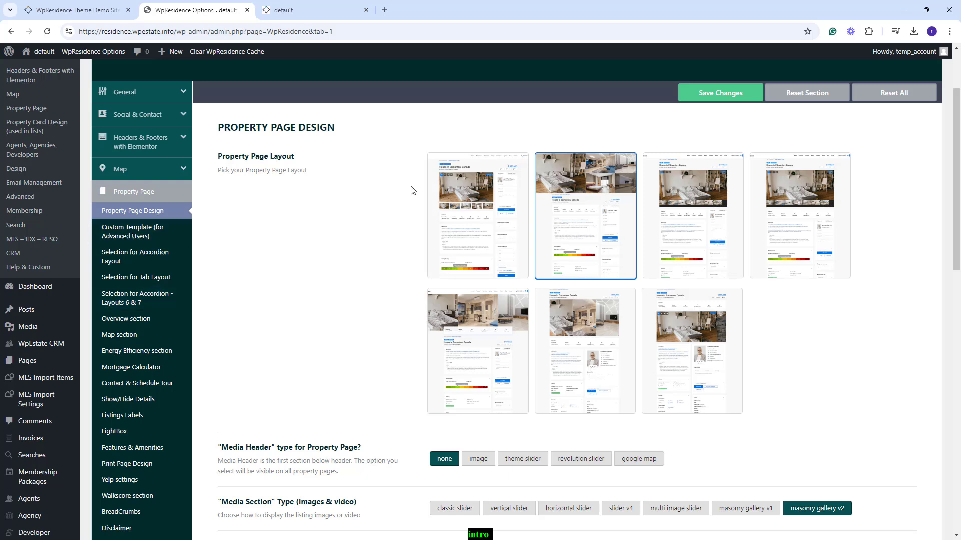
Review the custom property template, property card and agent page options
left_click(146, 236)
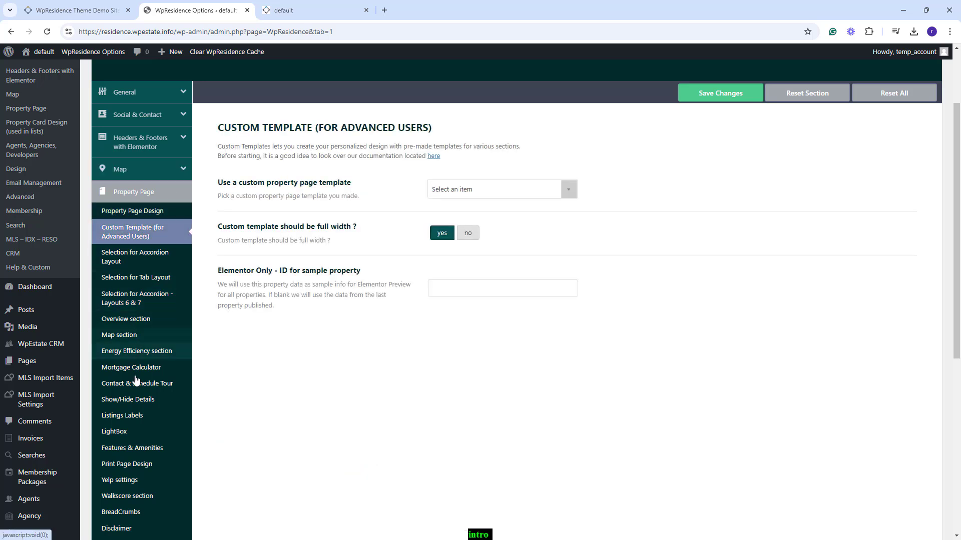
scroll(152, 433, "down", 3)
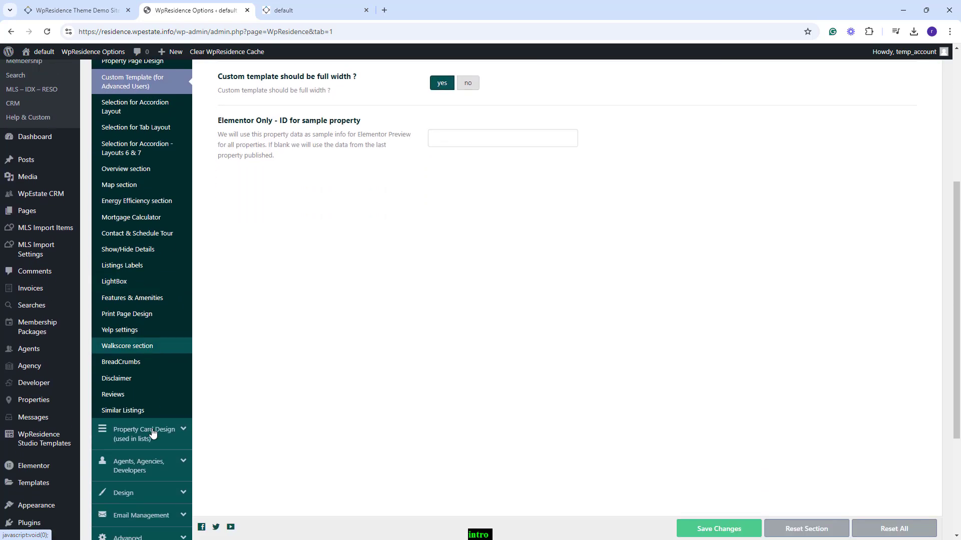
left_click(173, 491)
scroll(149, 306, "up", 1)
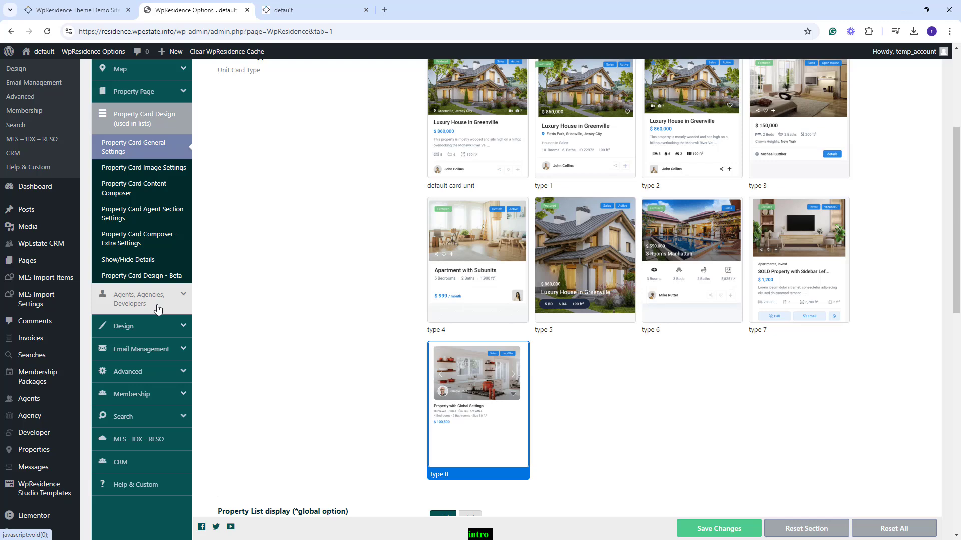
left_click(158, 310)
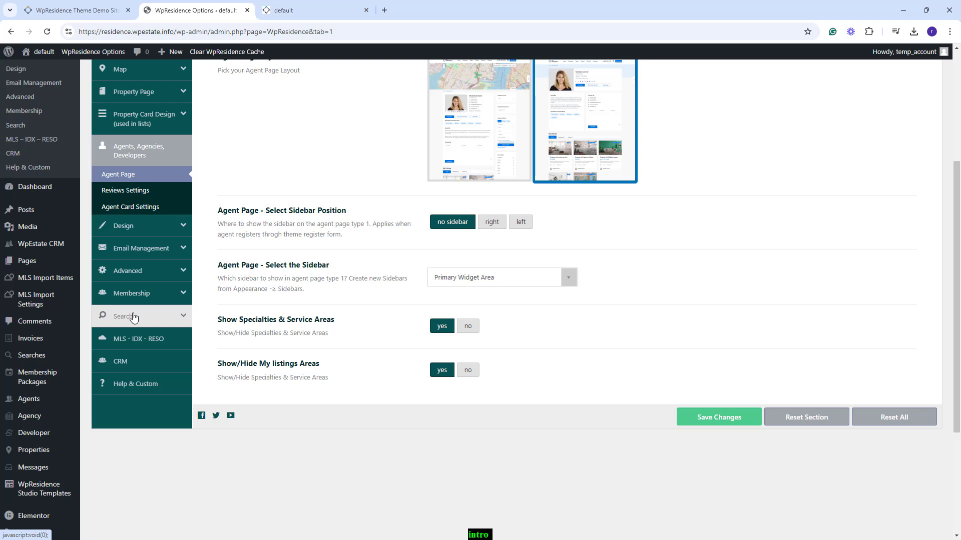
scroll(518, 229, "up", 1)
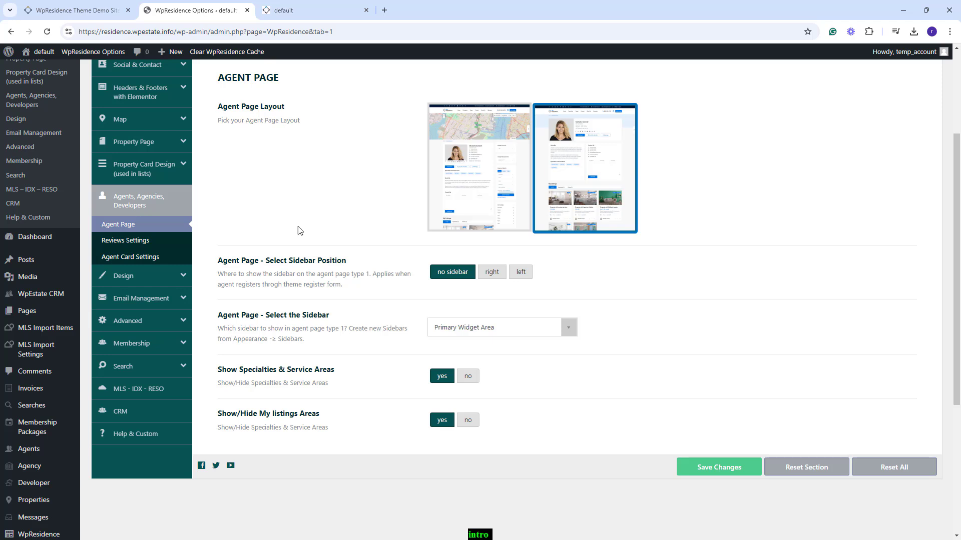
Look through the general design, custom colors, mobile menu colors and email content settings
left_click(121, 276)
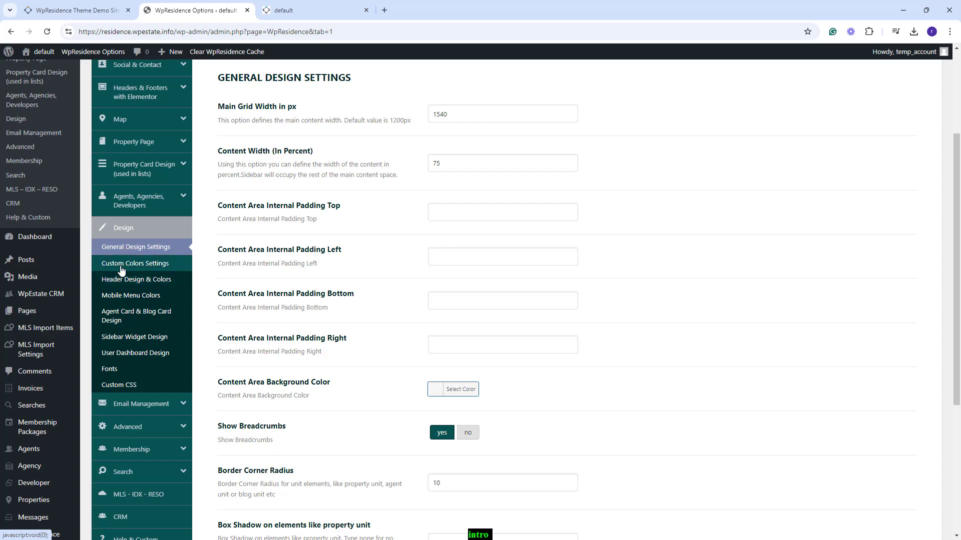
left_click(120, 270)
left_click(124, 296)
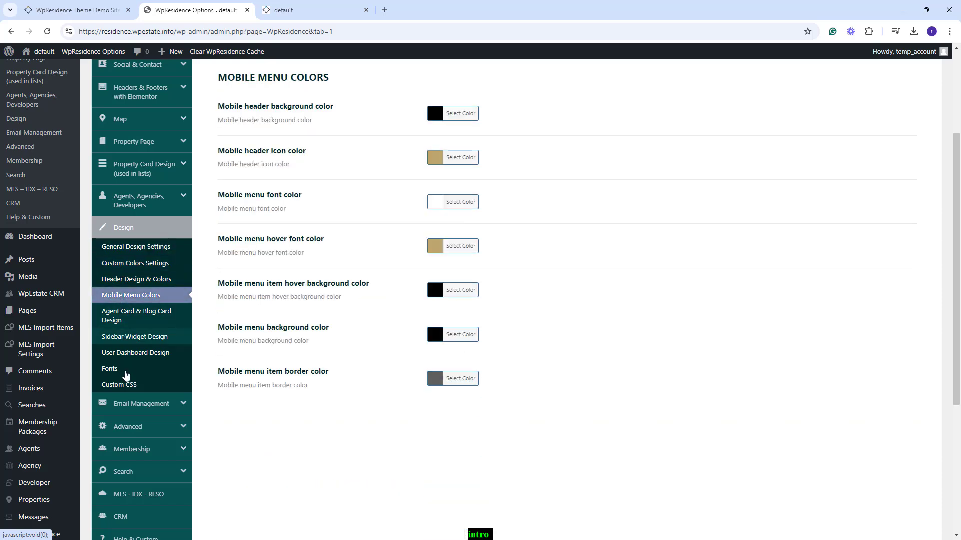
left_click(132, 404)
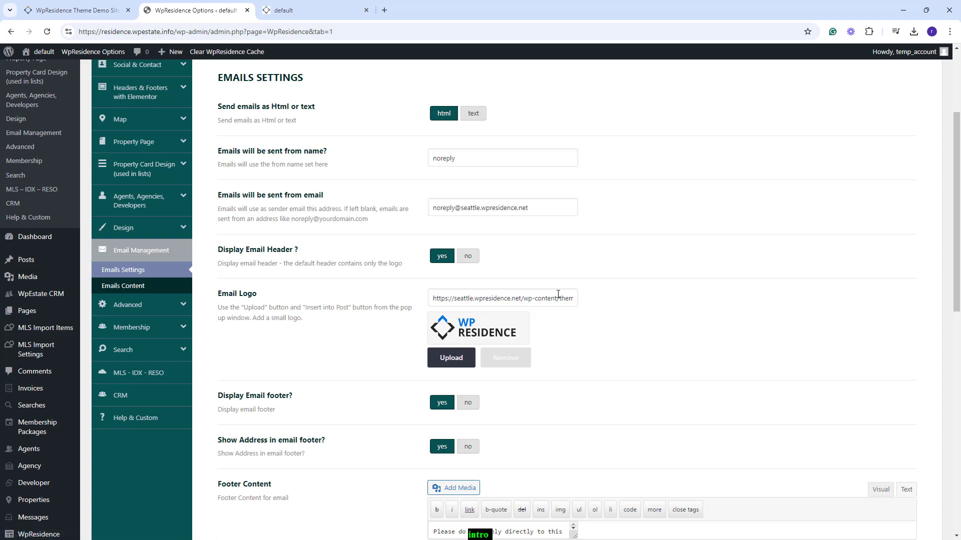
left_click(142, 286)
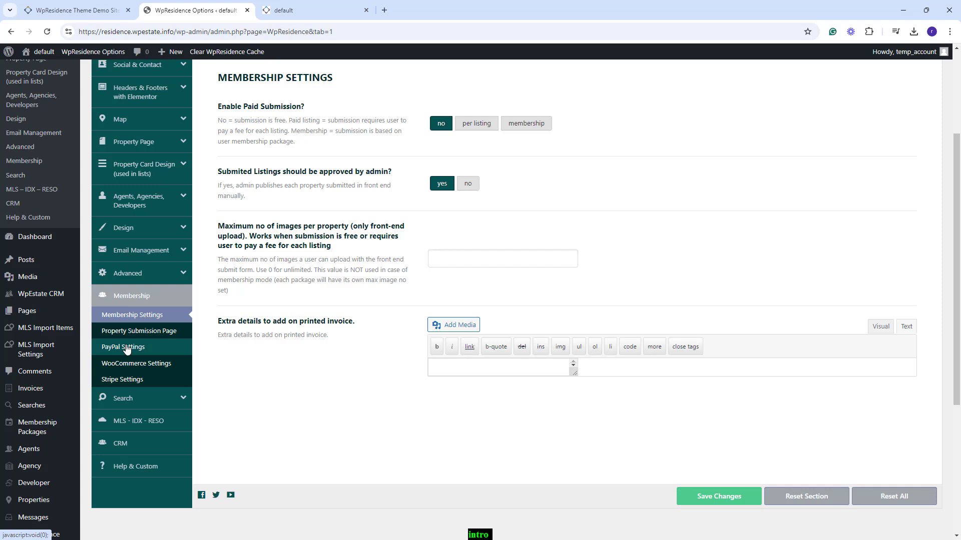
View the PayPal, Stripe and WooCommerce membership payment settings
left_click(126, 349)
left_click(120, 381)
left_click(154, 367)
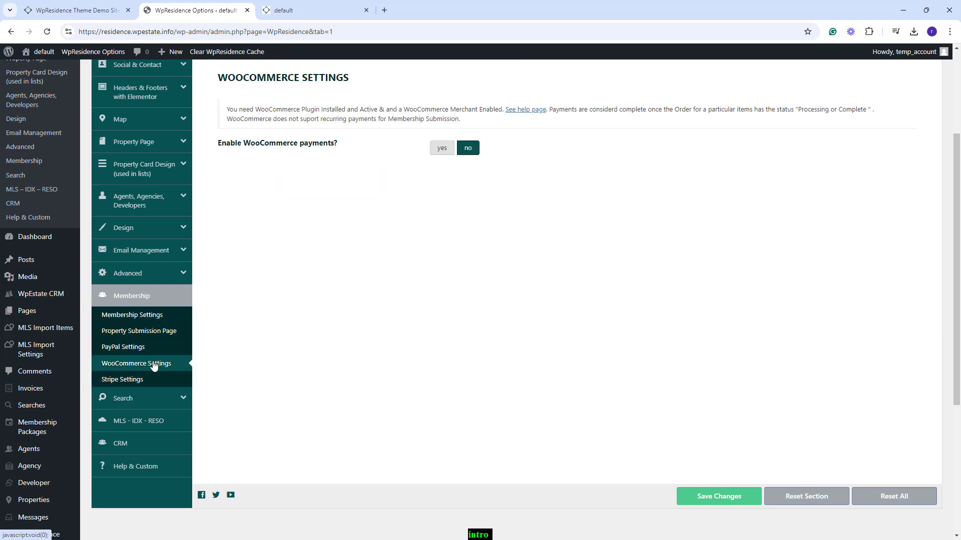
Review the Advanced Search Results Page settings, then bring up the live homepage tab
left_click(117, 403)
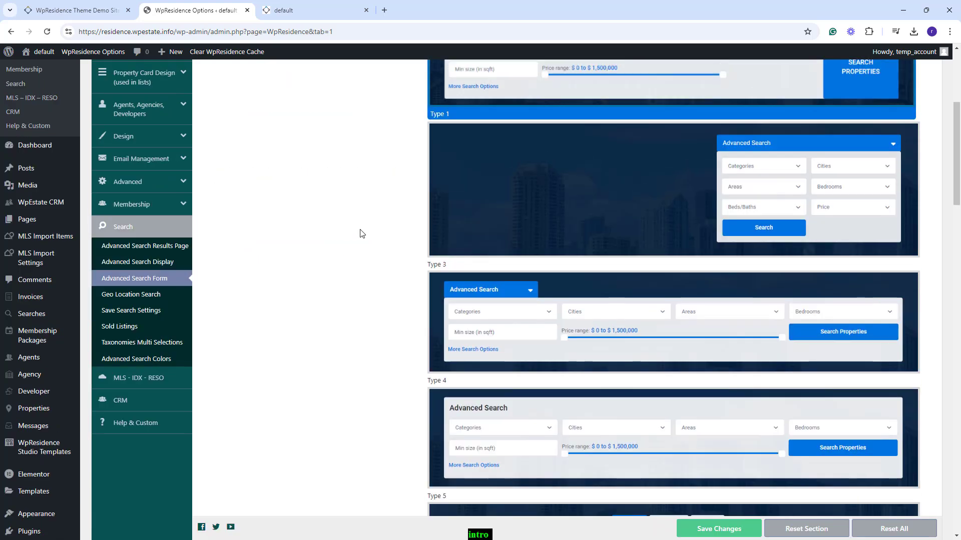
scroll(358, 233, "up", 10)
scroll(636, 245, "down", 5)
scroll(636, 240, "down", 4)
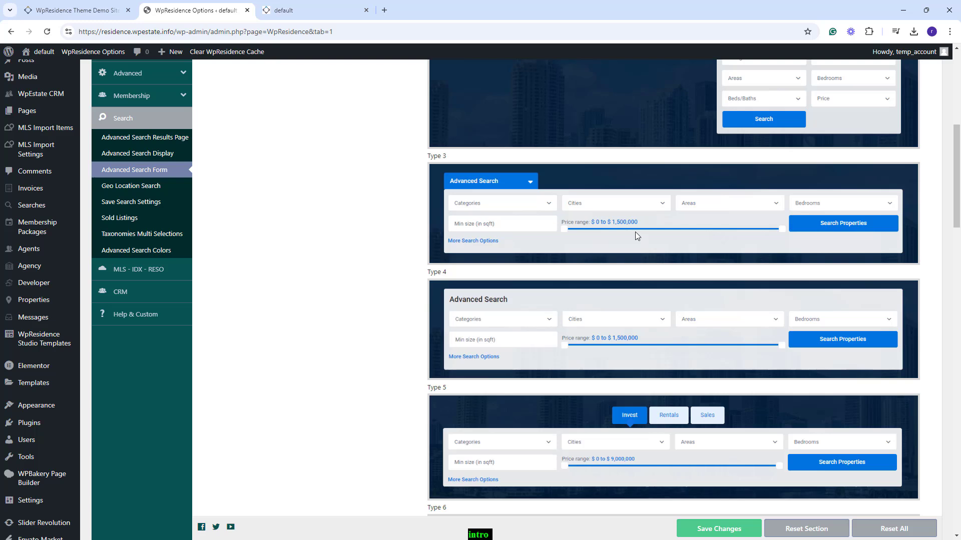
scroll(617, 324, "down", 2)
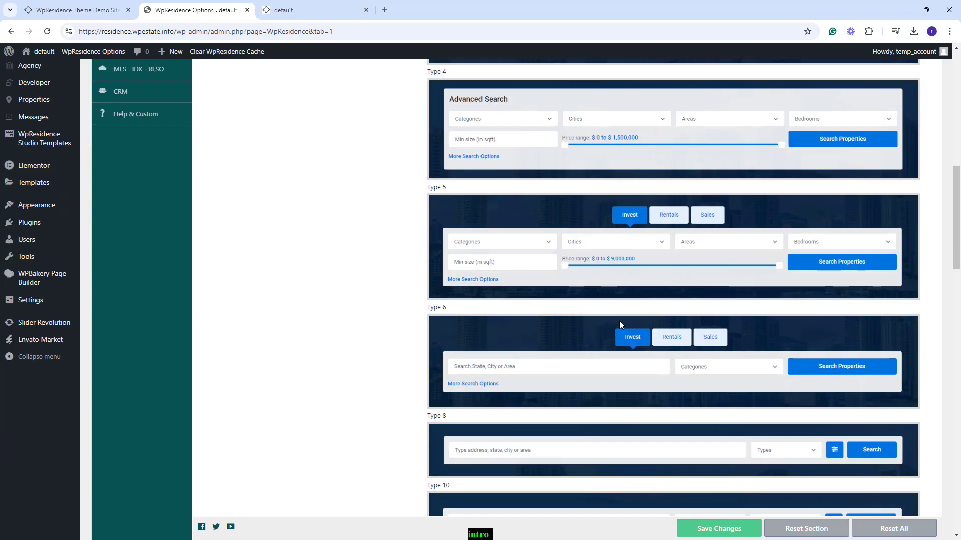
scroll(620, 320, "up", 3)
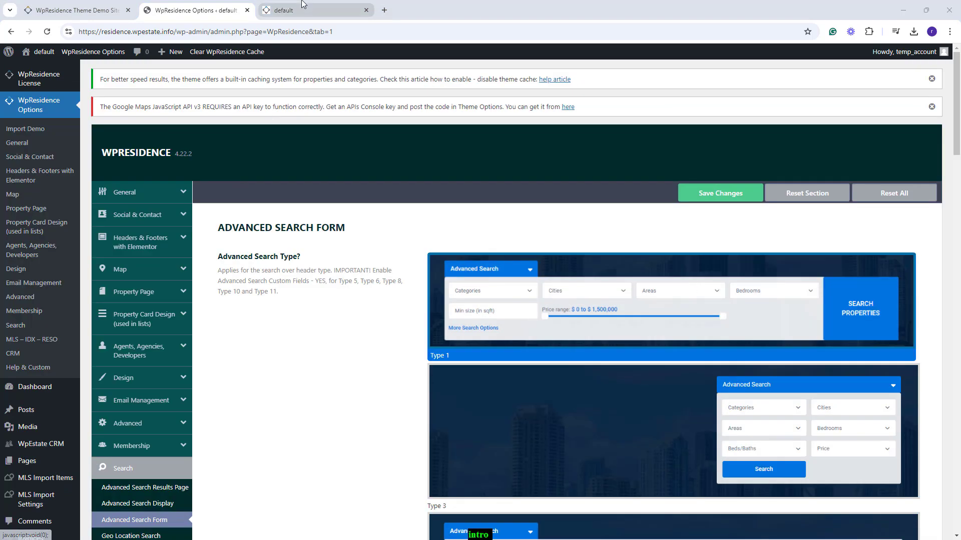
left_click(304, 9)
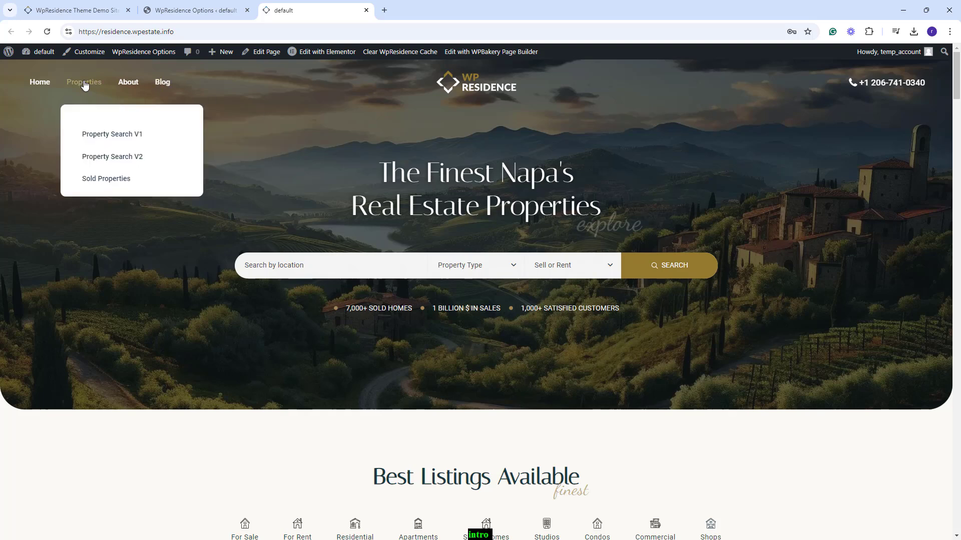
Load the Header 6 menu for editing in Appearance > Menus
left_click(170, 11)
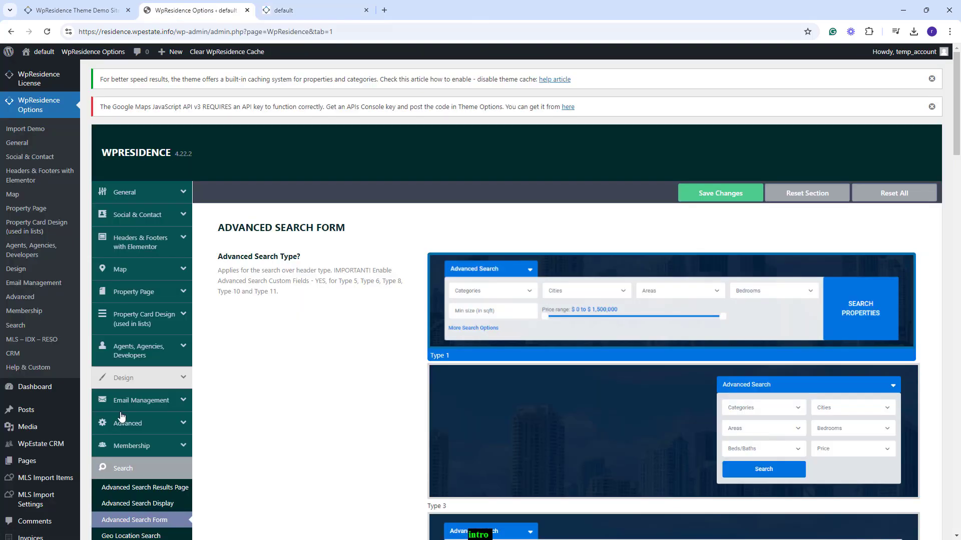
scroll(125, 400, "down", 4)
scroll(28, 458, "down", 2)
mouse_move(27, 458)
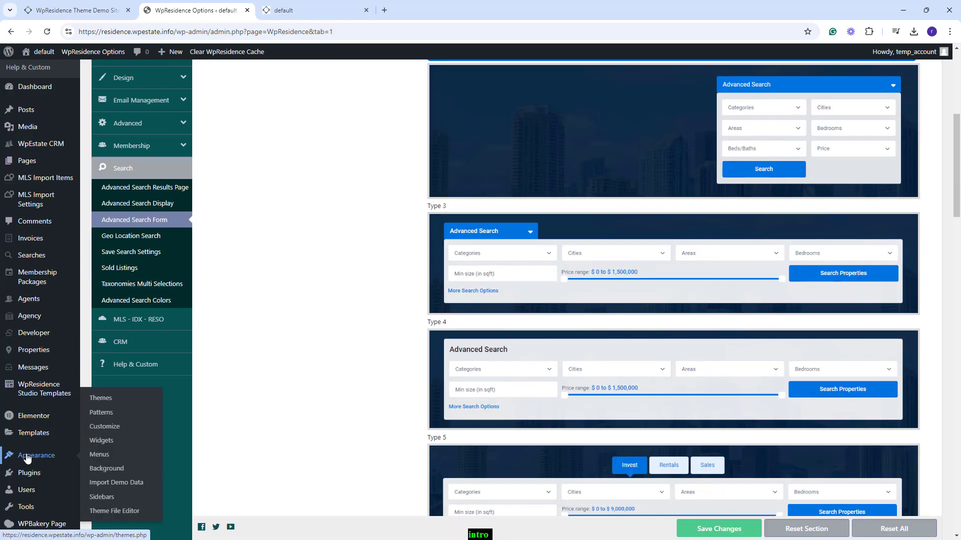
left_click(103, 455)
left_click(231, 191)
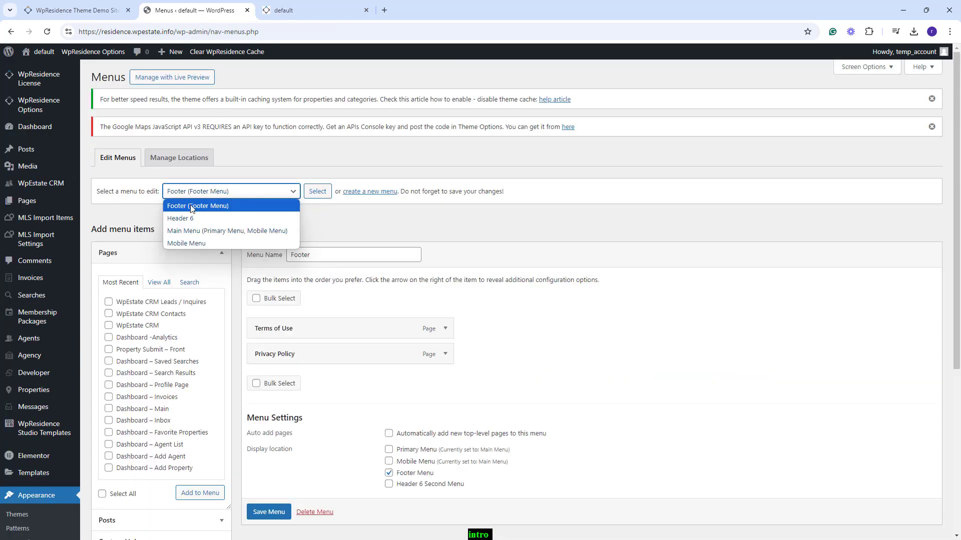
left_click(187, 218)
left_click(318, 191)
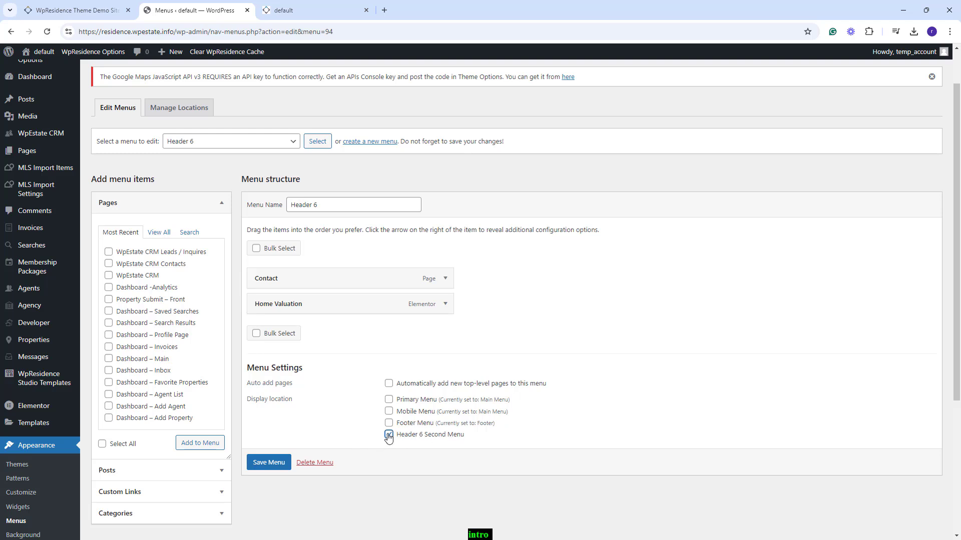
Save Header 6 to the Header 6 Second Menu location and reload the live homepage
left_click(271, 465)
key("ctrl+Tab")
left_click(46, 31)
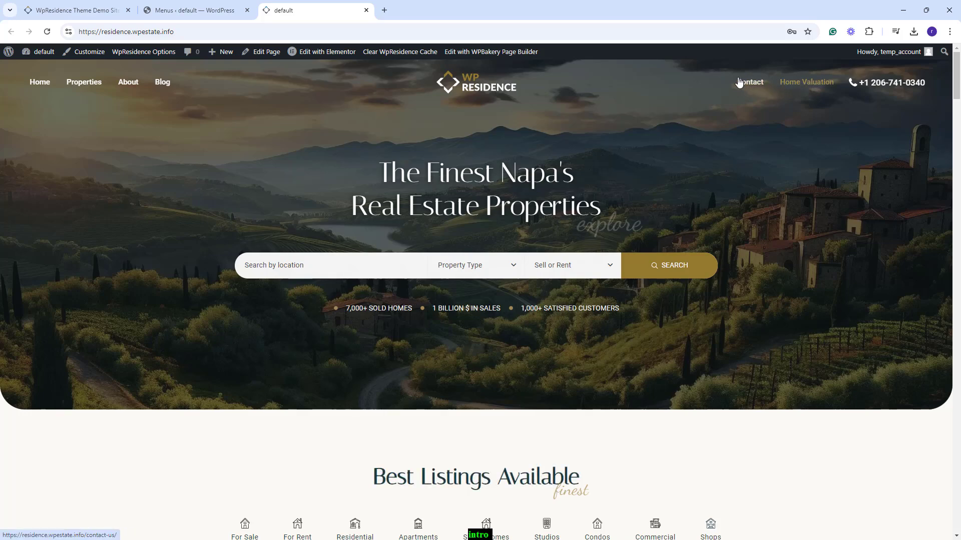
Scroll the live homepage to Featured Neighborhoods, then go back to the Header 6 Menus page
scroll(688, 194, "down", 5)
scroll(689, 194, "down", 20)
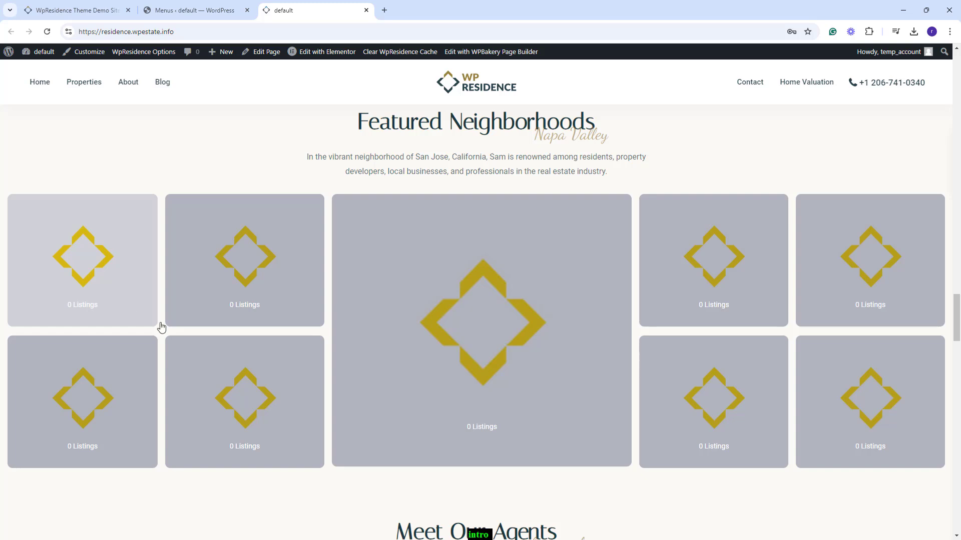
scroll(160, 329, "down", 1)
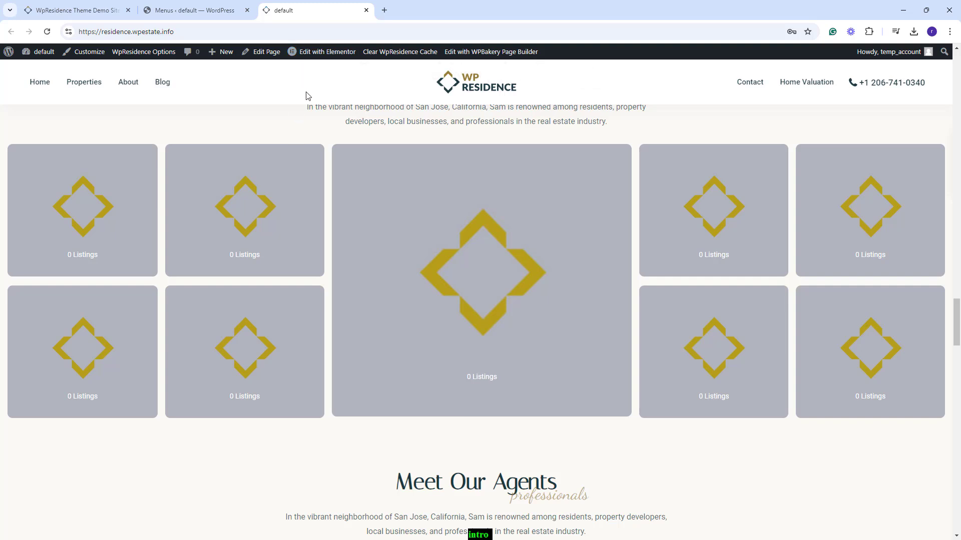
scroll(305, 56, "down", 1)
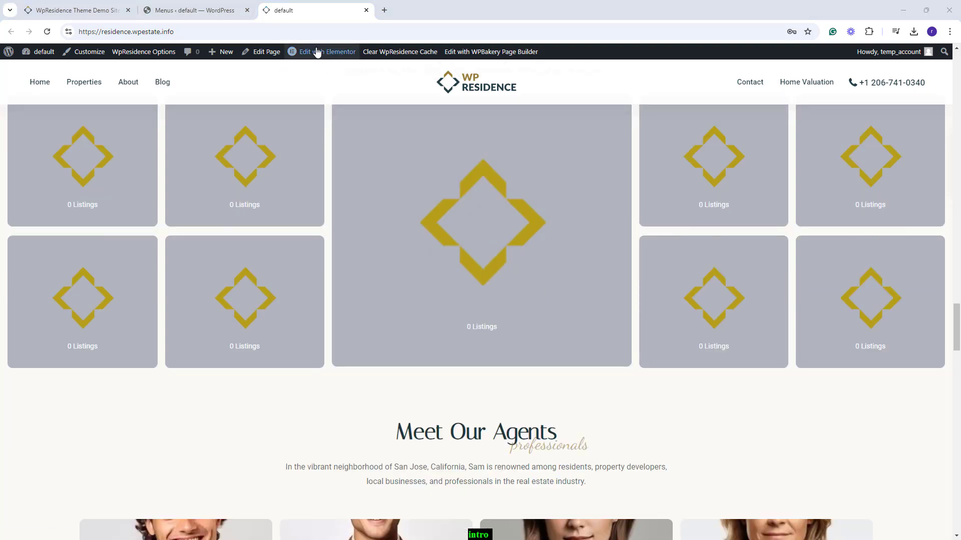
mouse_move(319, 53)
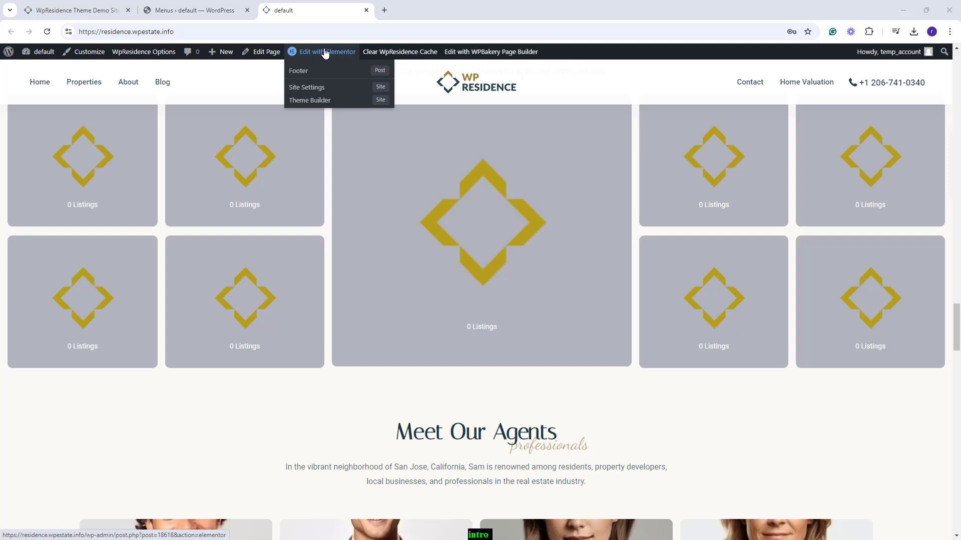
left_click(197, 11)
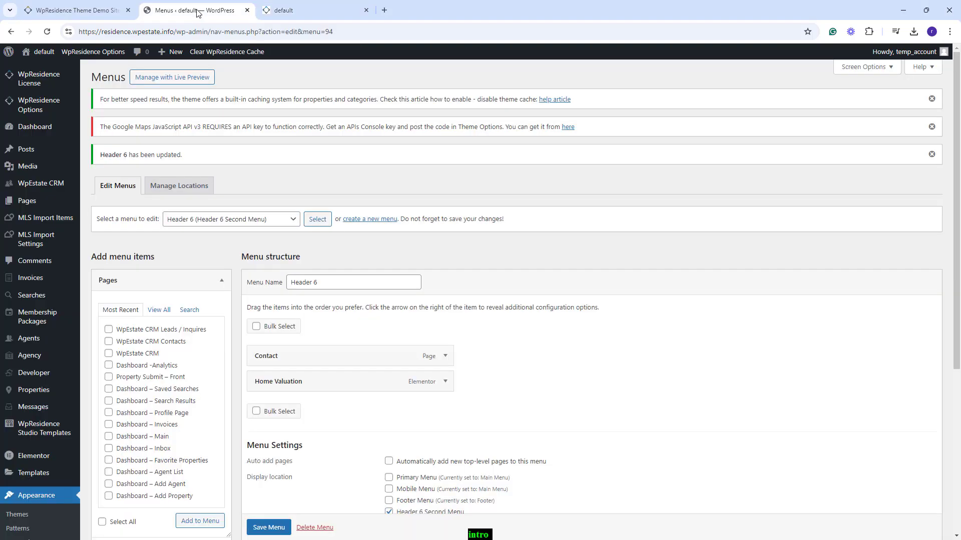
In Elementor's Advanced settings, set Switch Editor Loader Method to Enable
scroll(30, 306, "down", 3)
mouse_move(30, 304)
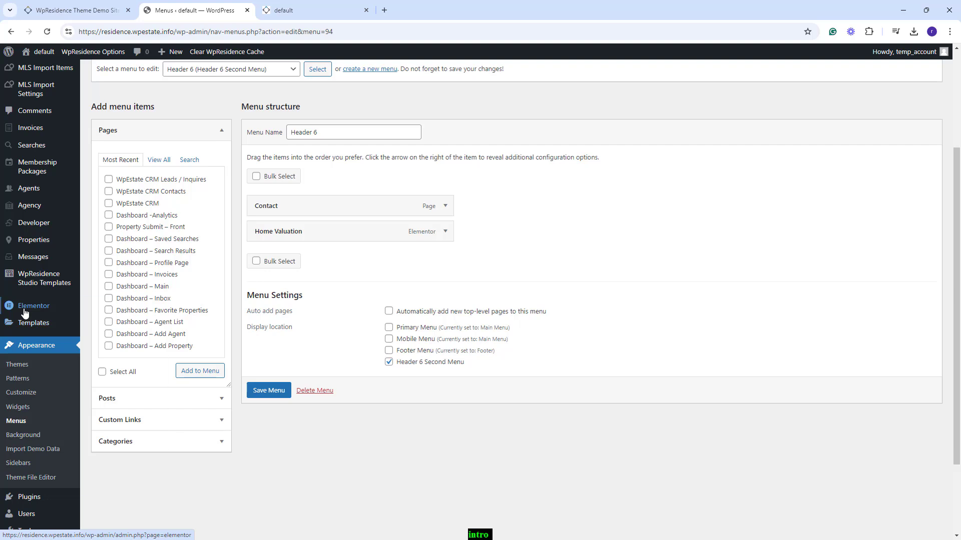
left_click(99, 322)
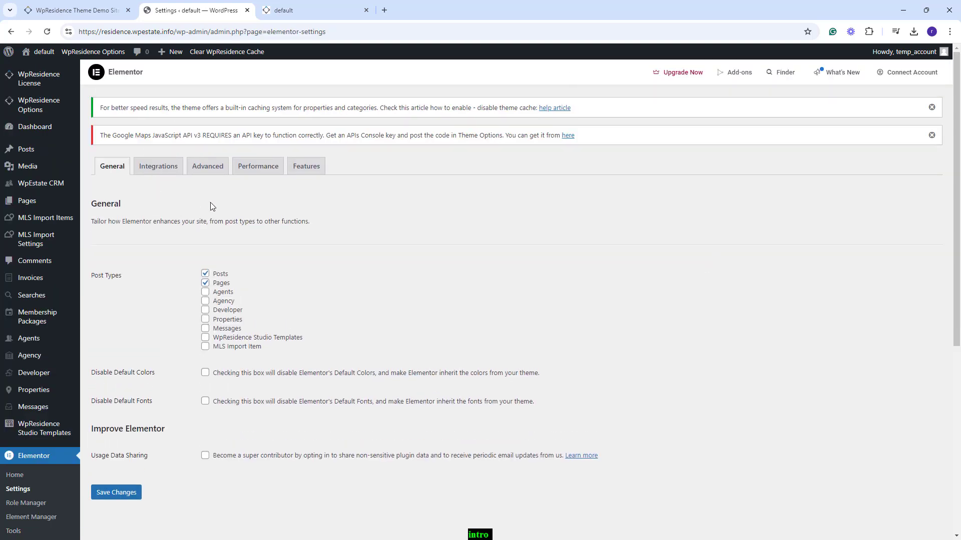
left_click(205, 170)
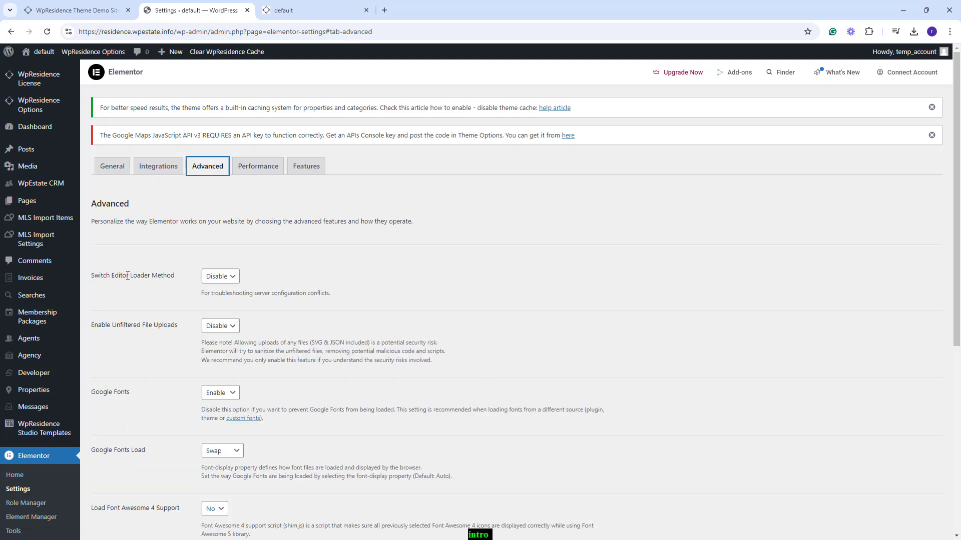
left_click(215, 276)
left_click(216, 302)
scroll(337, 375, "down", 5)
scroll(296, 178, "up", 5)
On the Features tab, set Flexbox Container to Active and leave Grid Container unchanged
left_click(299, 173)
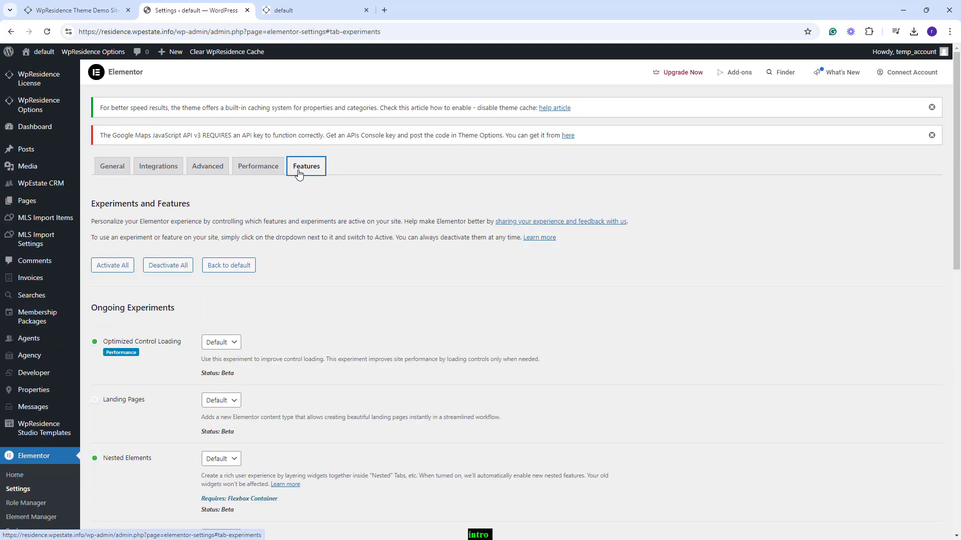
scroll(617, 389, "down", 7)
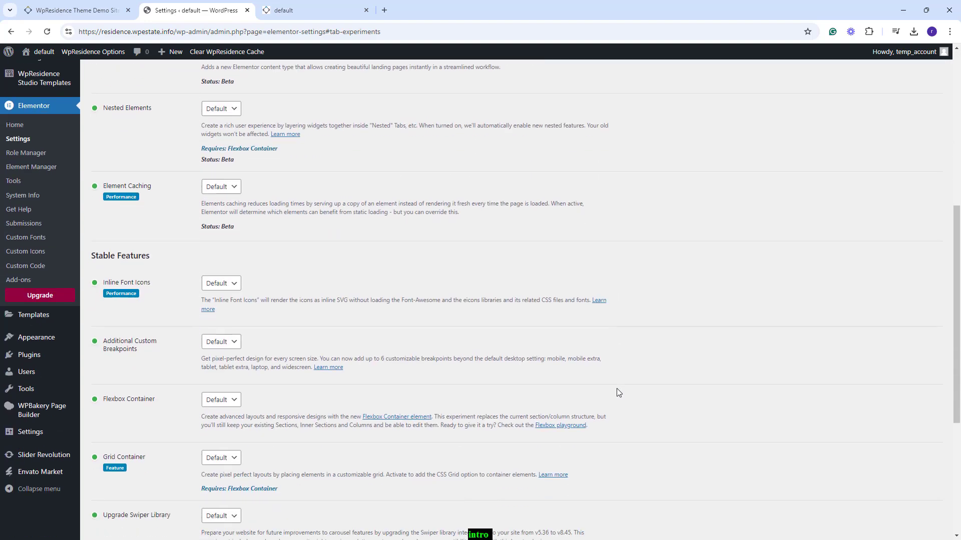
scroll(617, 390, "down", 2)
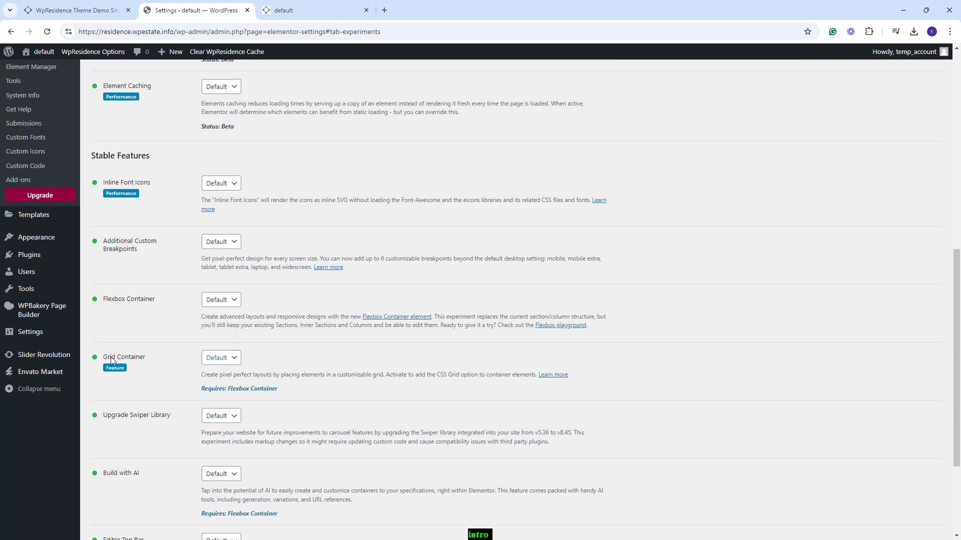
left_click(211, 303)
left_click(218, 316)
left_click(221, 358)
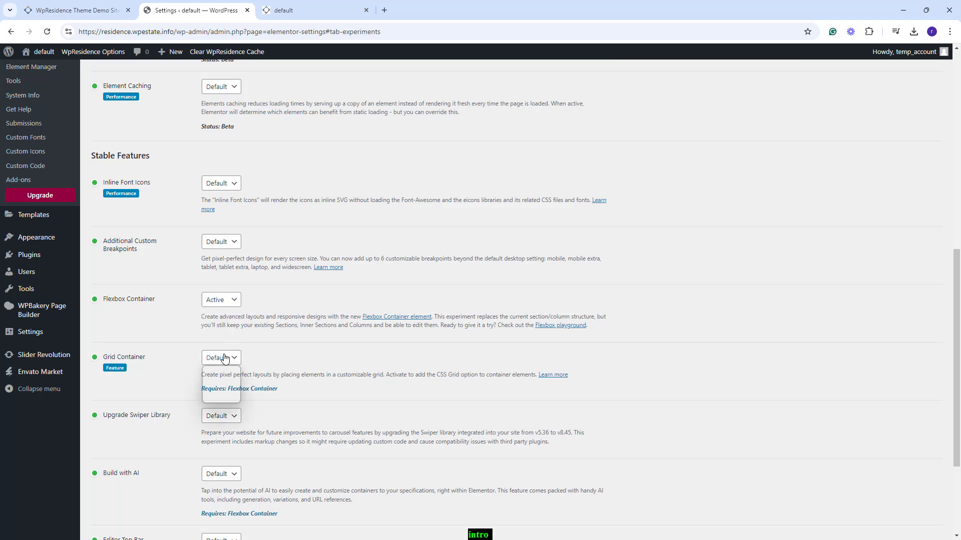
left_click(215, 378)
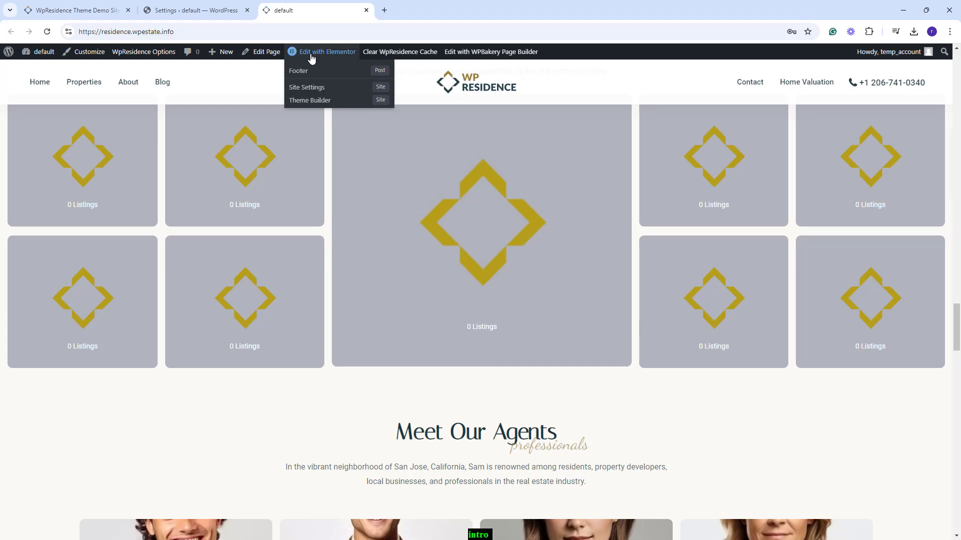
Open the homepage in Elementor in a new tab and scroll to the neighborhood tiles
right_click(323, 54)
left_click(359, 63)
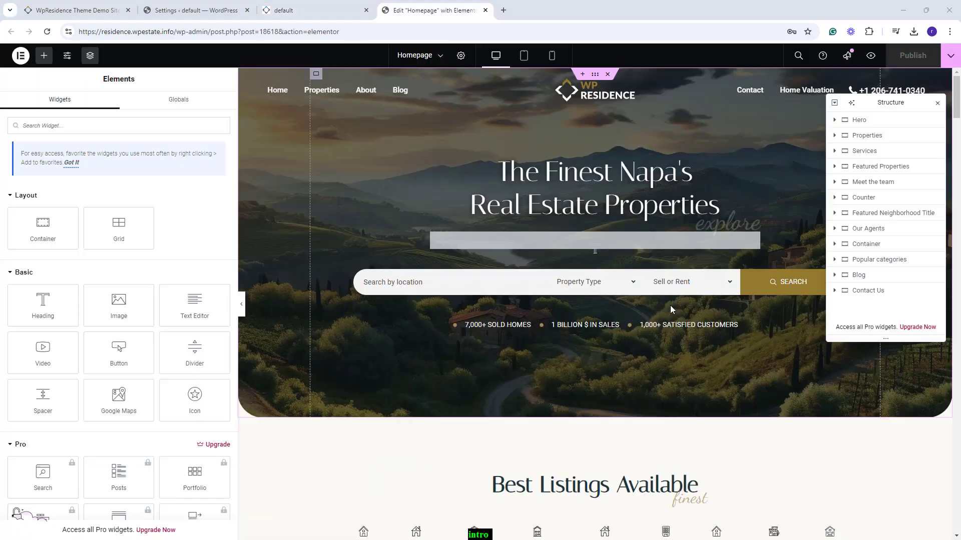
scroll(673, 306, "down", 10)
scroll(676, 312, "down", 15)
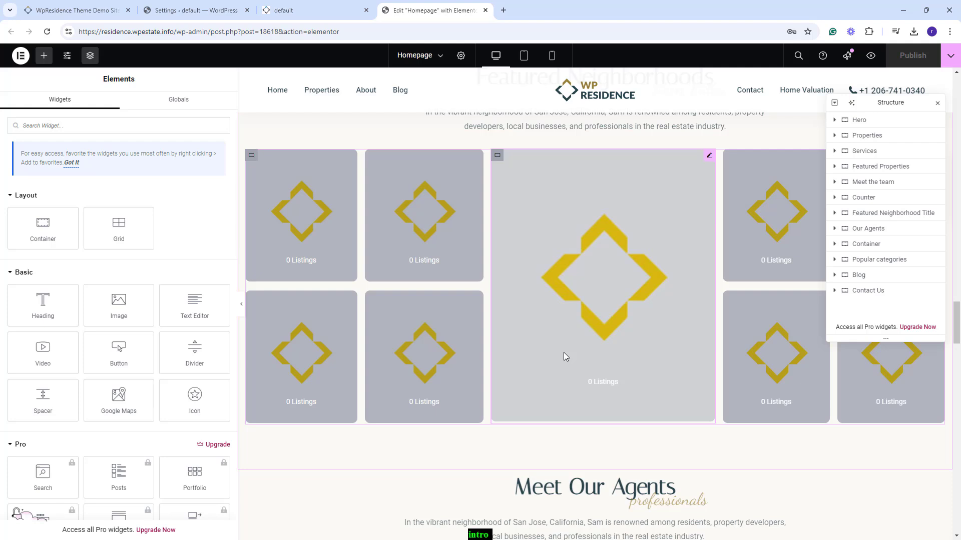
Give the first two neighborhood tiles the Apartments and California categories, and publish the homepage
left_click(301, 210)
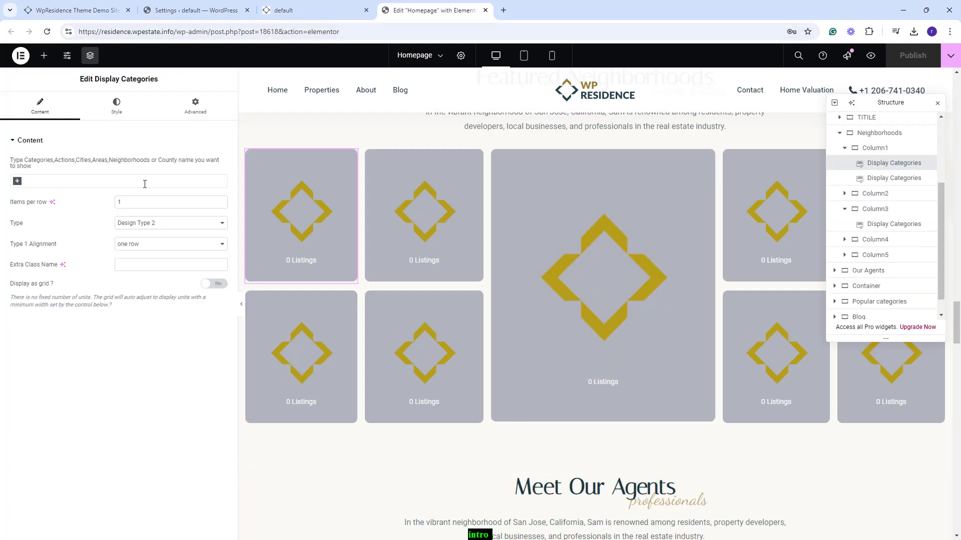
left_click(18, 181)
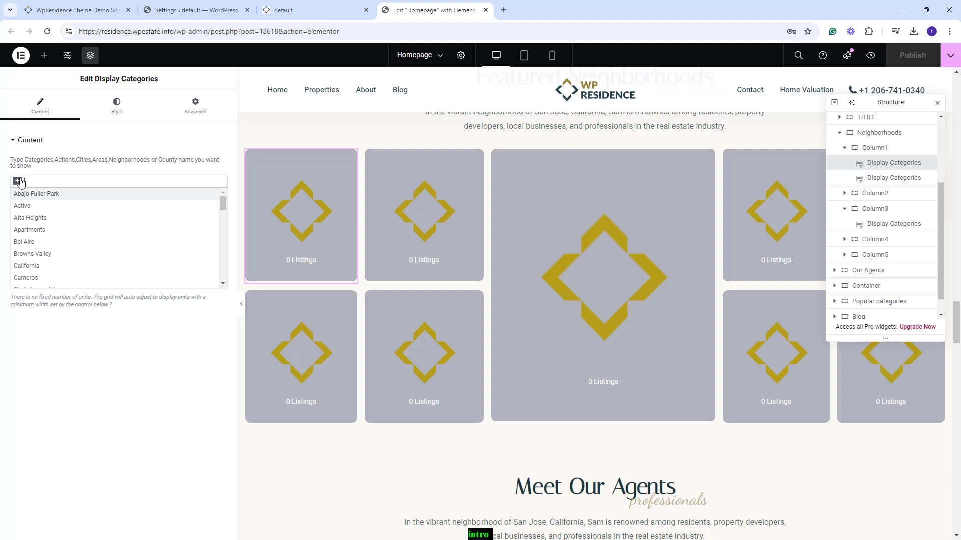
left_click(34, 229)
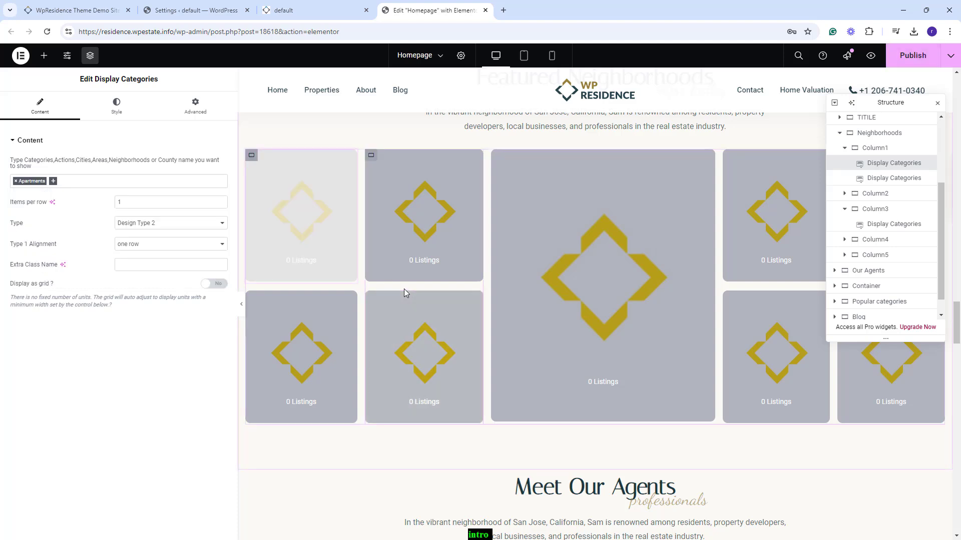
left_click(423, 238)
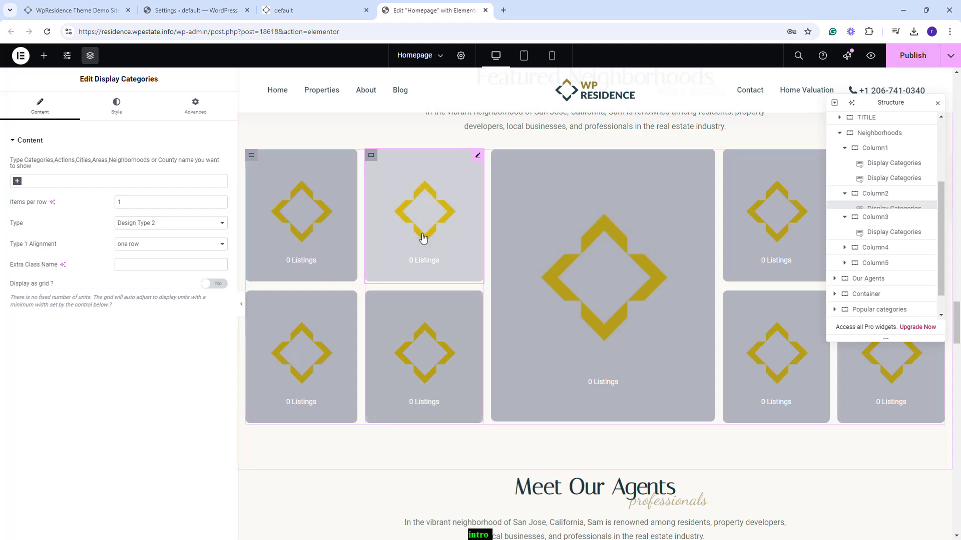
left_click(18, 183)
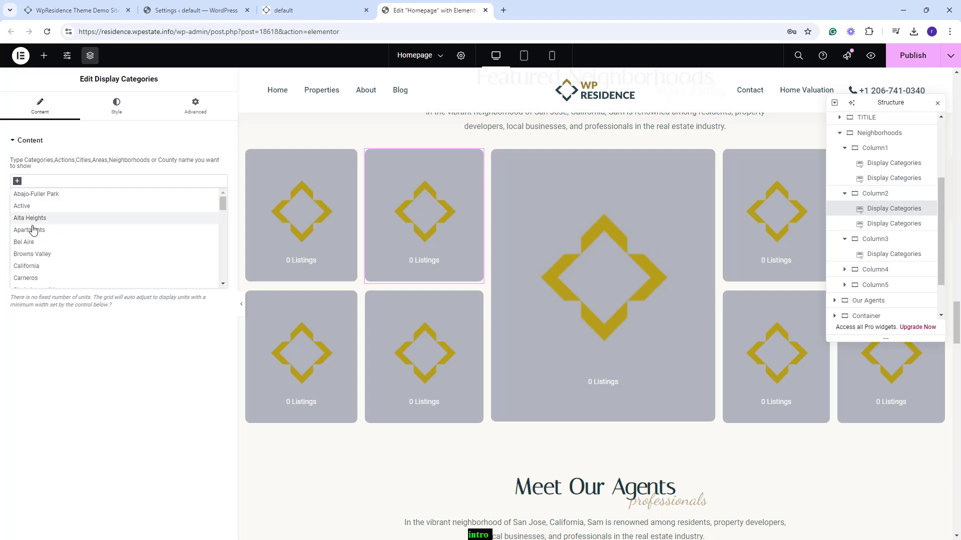
left_click(38, 266)
scroll(481, 370, "up", 1)
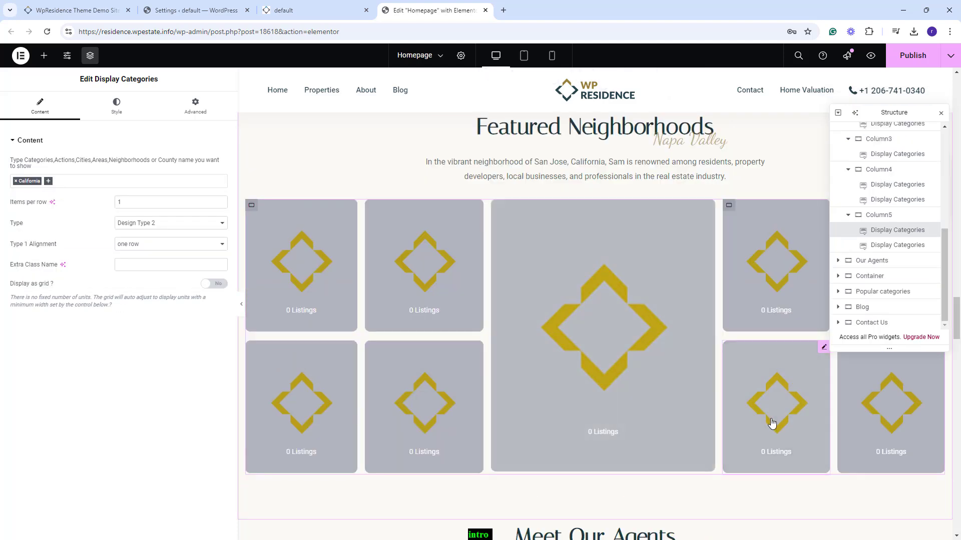
left_click(773, 423)
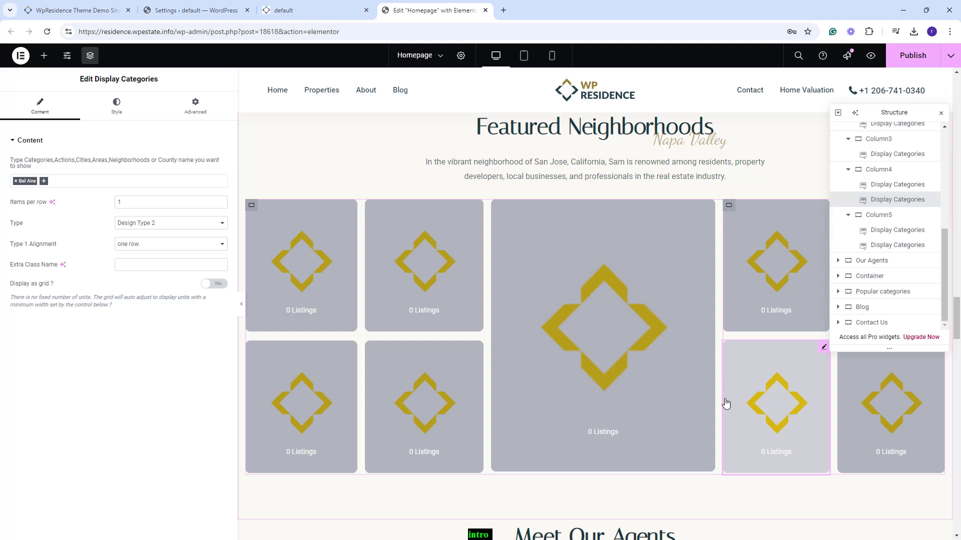
left_click(923, 59)
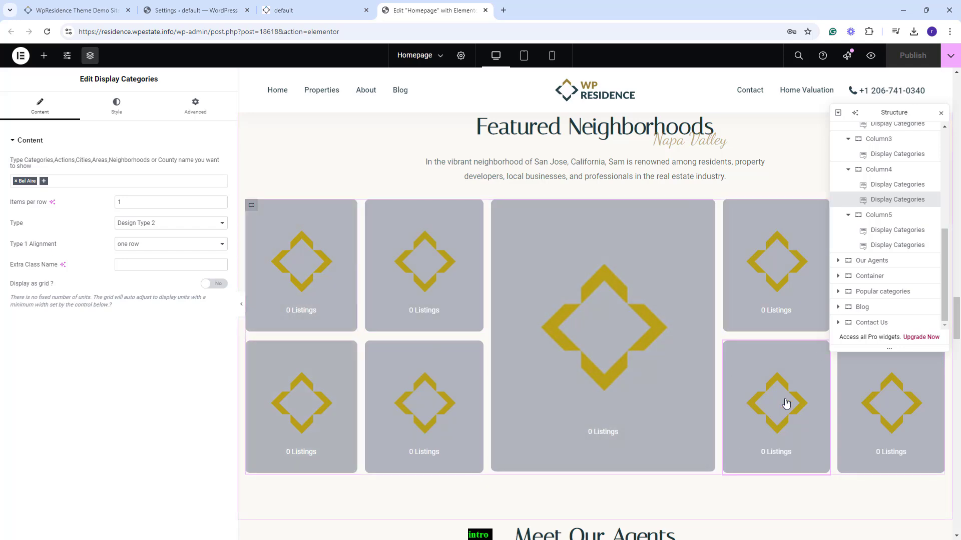
left_click(181, 11)
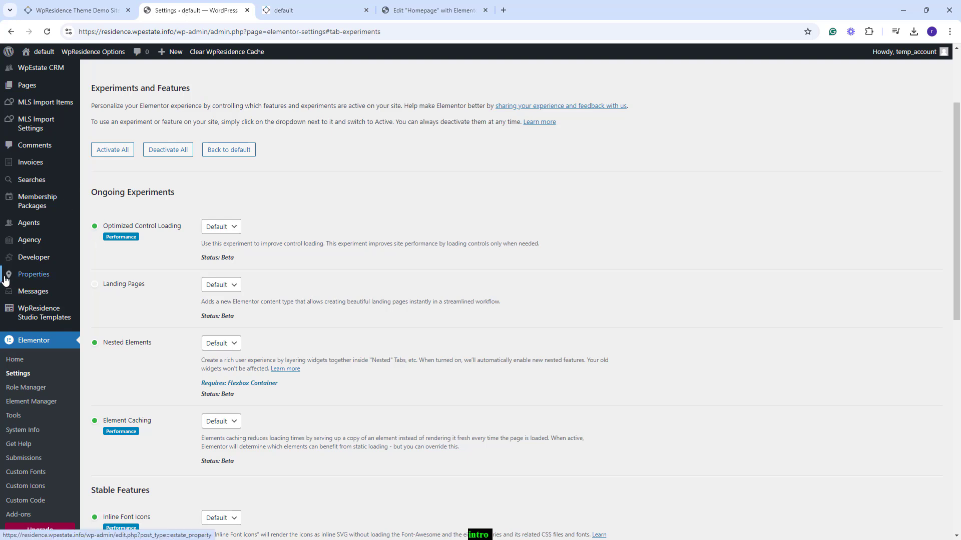
Upload city2.jpg and set it as the Abajo-Fuller Park neighborhood's image
mouse_move(16, 284)
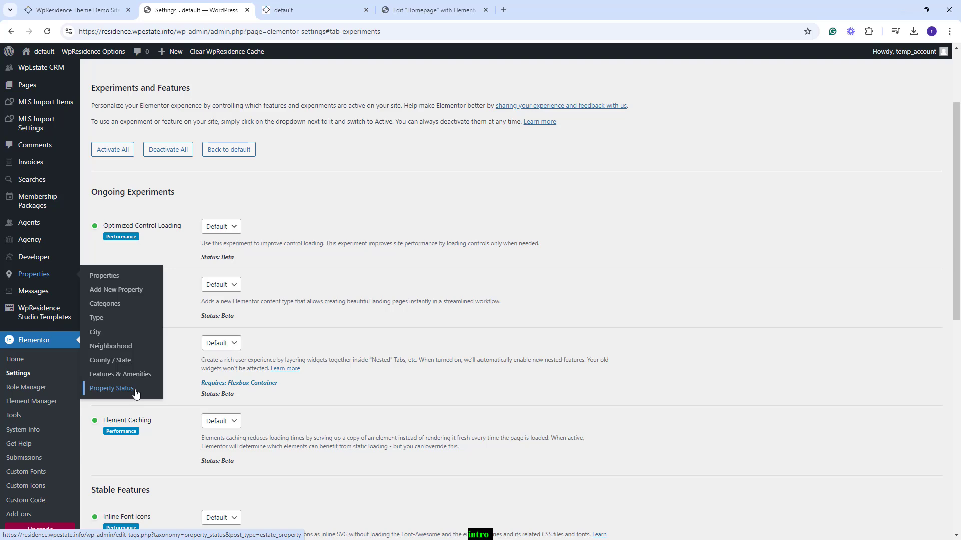
left_click(105, 348)
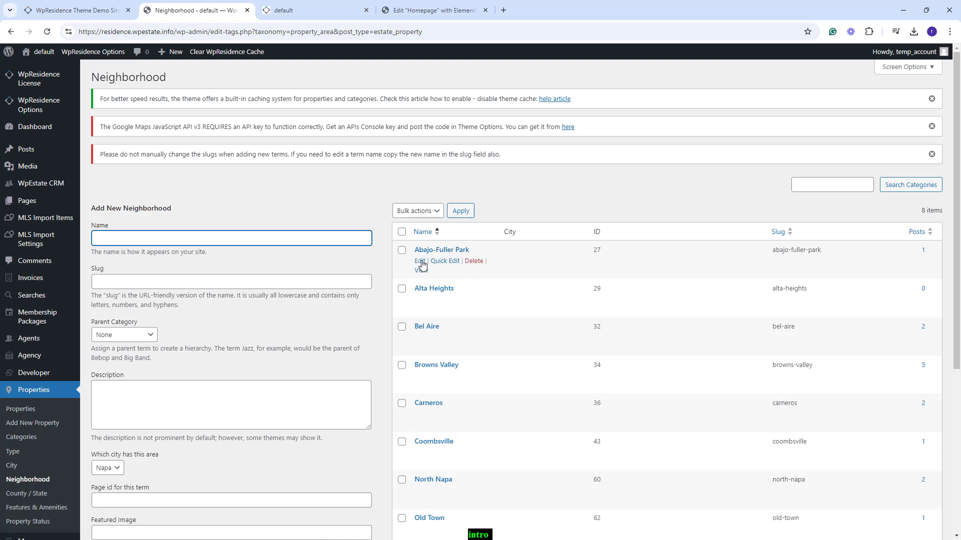
left_click(420, 262)
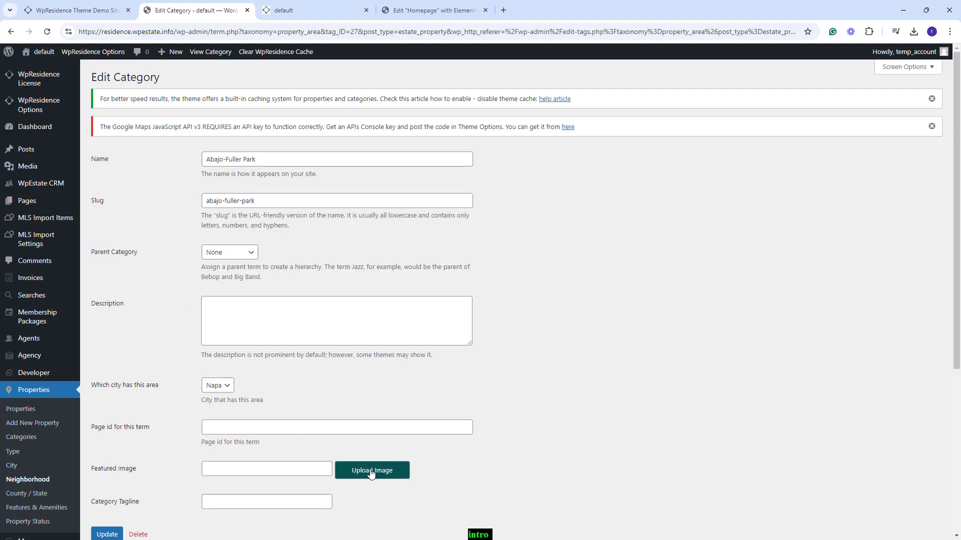
left_click(371, 472)
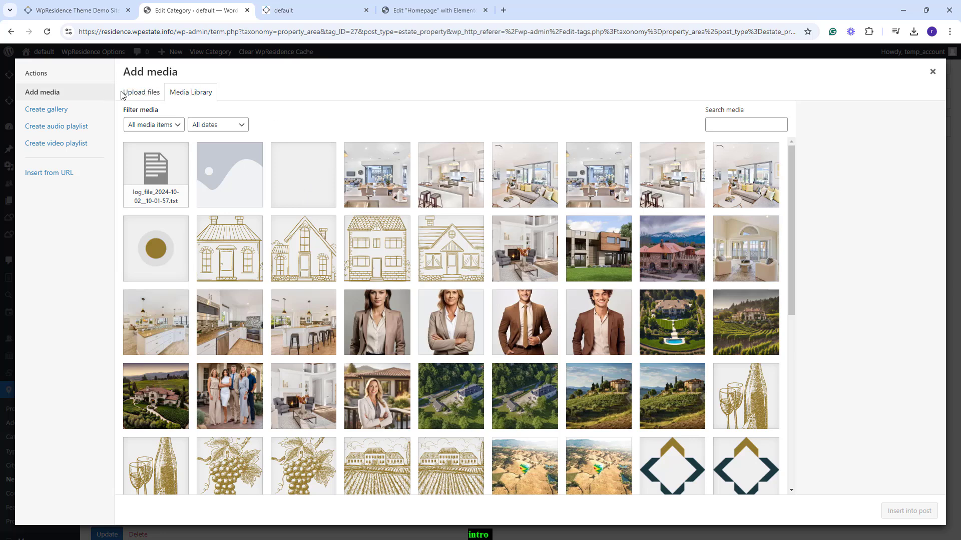
left_click(142, 97)
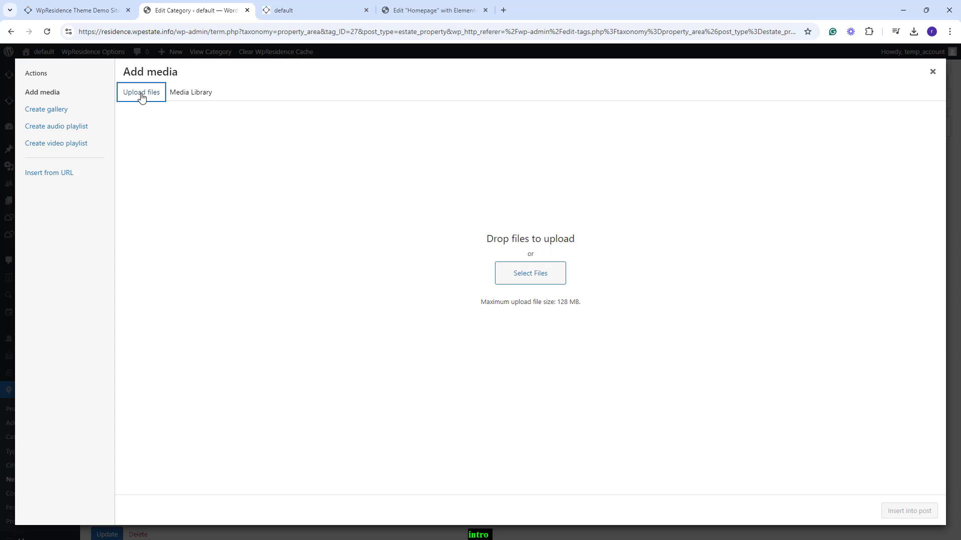
left_click(539, 279)
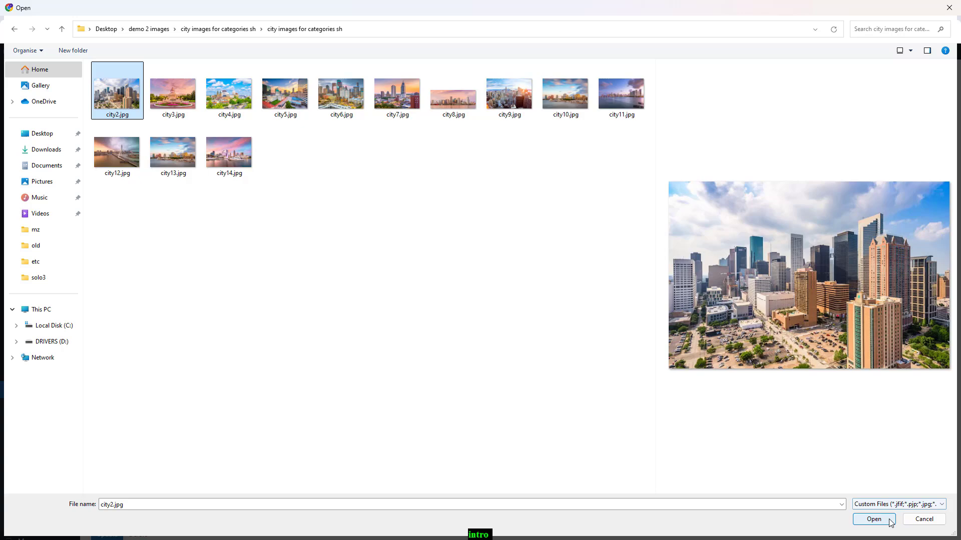
left_click(891, 522)
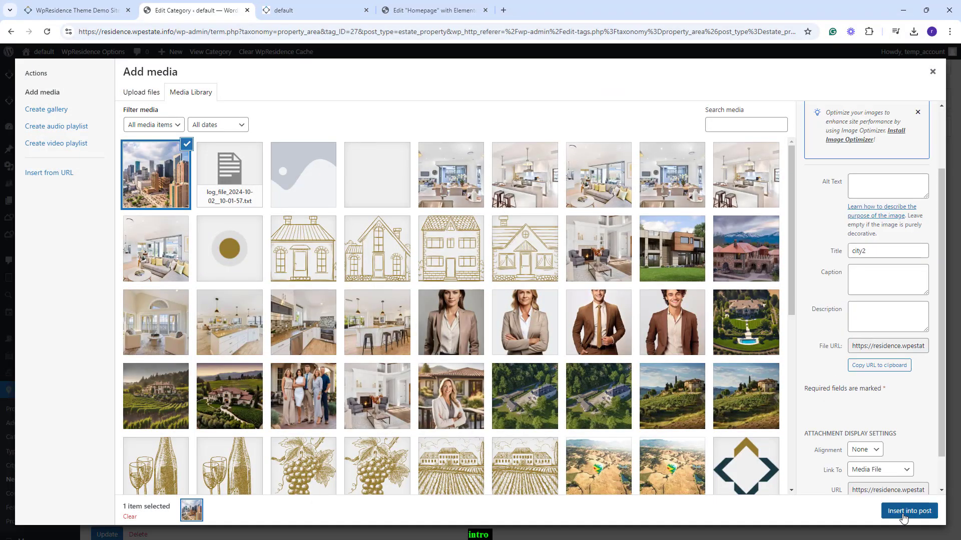
left_click(904, 511)
Save the neighborhood and reload the live homepage to see the photo-filled tiles
key("Tab")
key("Return")
key("ctrl+Tab")
left_click(46, 32)
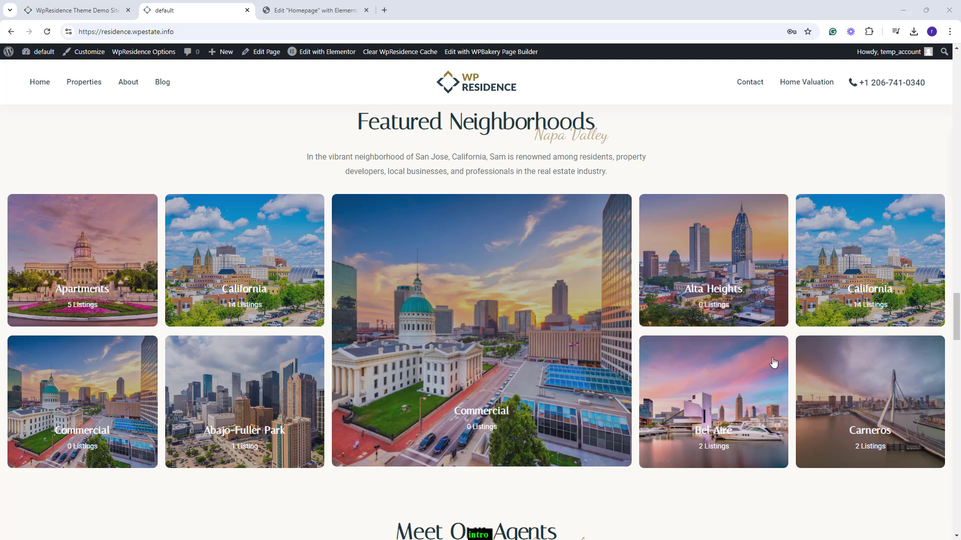
Scroll the live homepage down to the four agent cards in Meet Our Agents
scroll(773, 361, "down", 6)
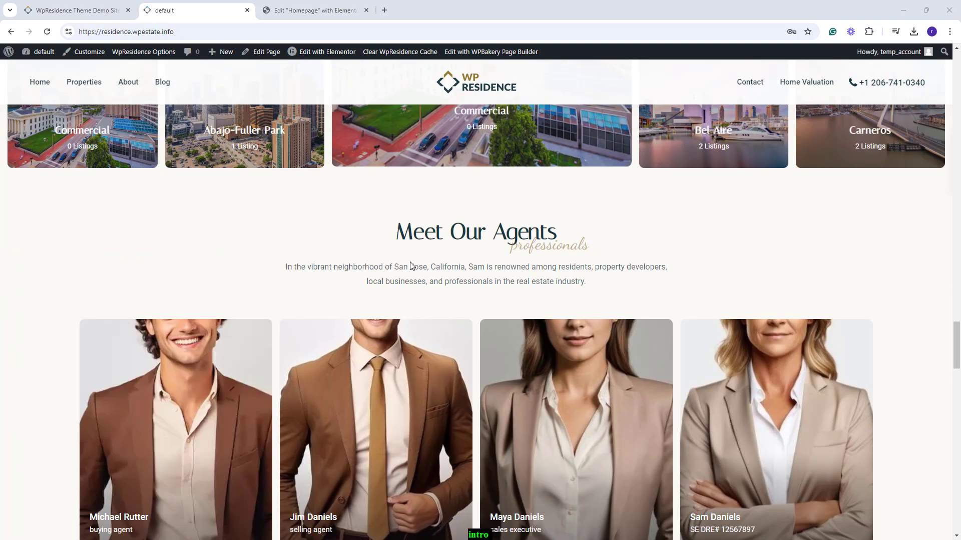
scroll(568, 336, "down", 1)
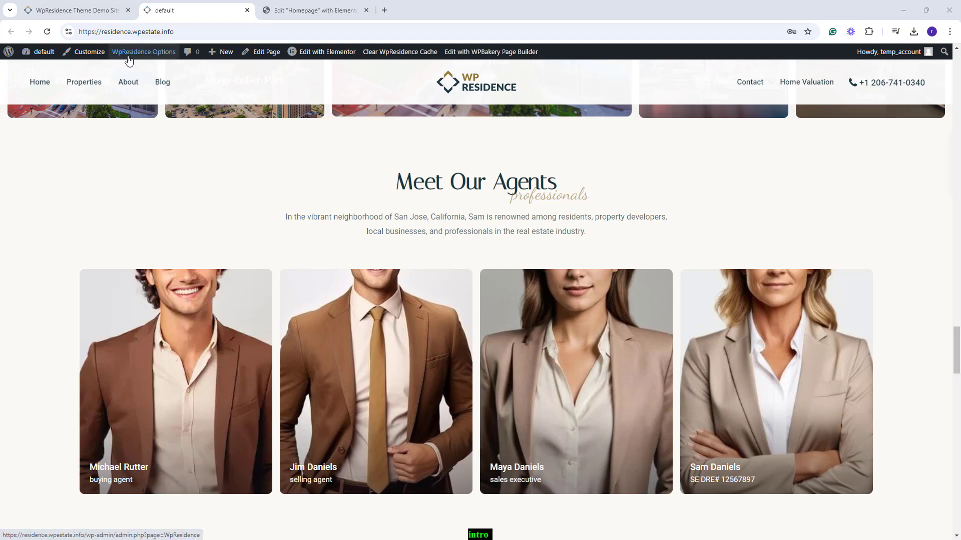
In WpResidence Options' Advanced image settings, set Property listings image crop to no
right_click(150, 57)
left_click(185, 66)
left_click(313, 12)
left_click(133, 428)
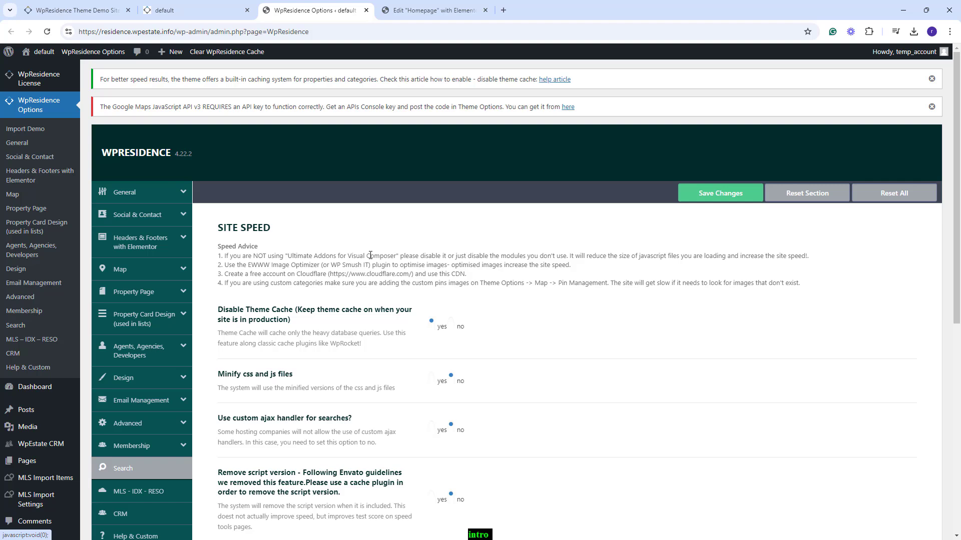
left_click(122, 490)
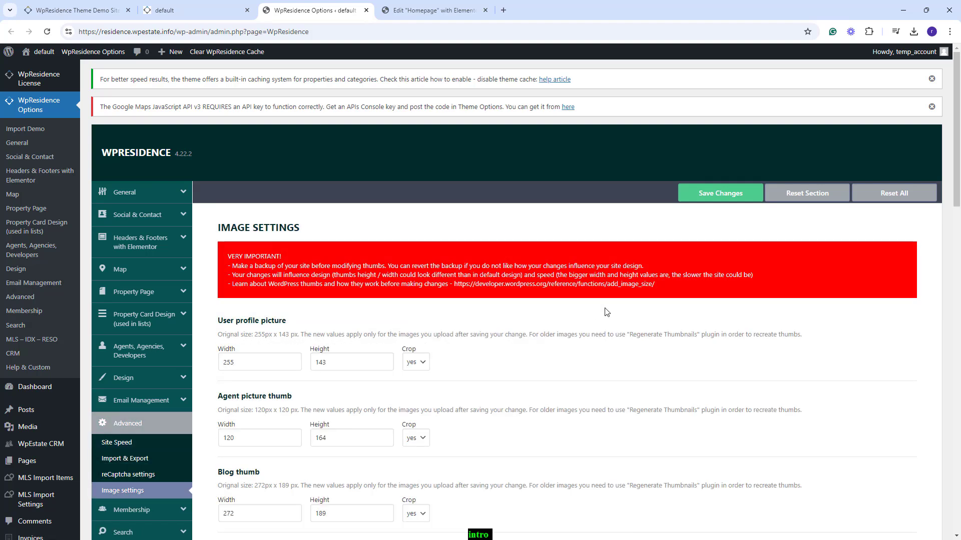
scroll(410, 198, "down", 4)
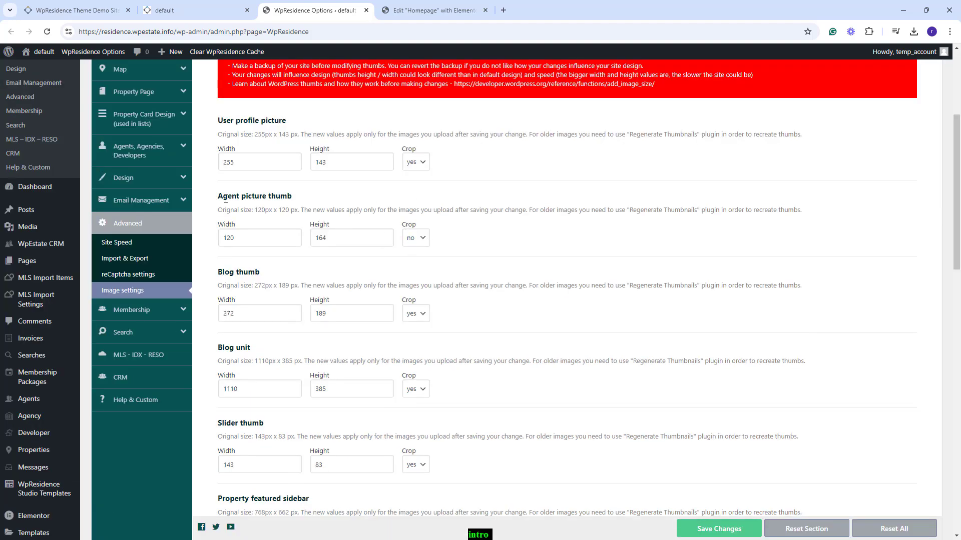
scroll(534, 314, "down", 4)
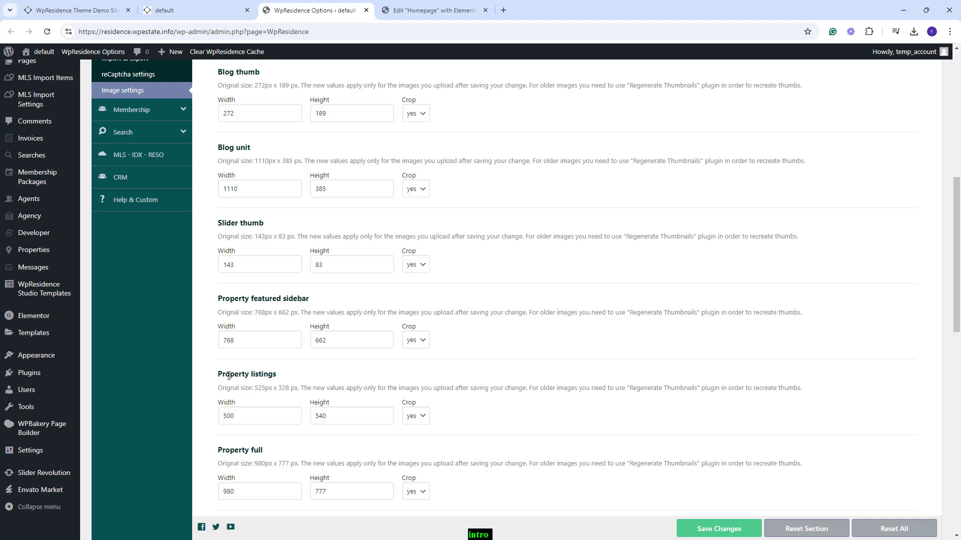
left_click(719, 529)
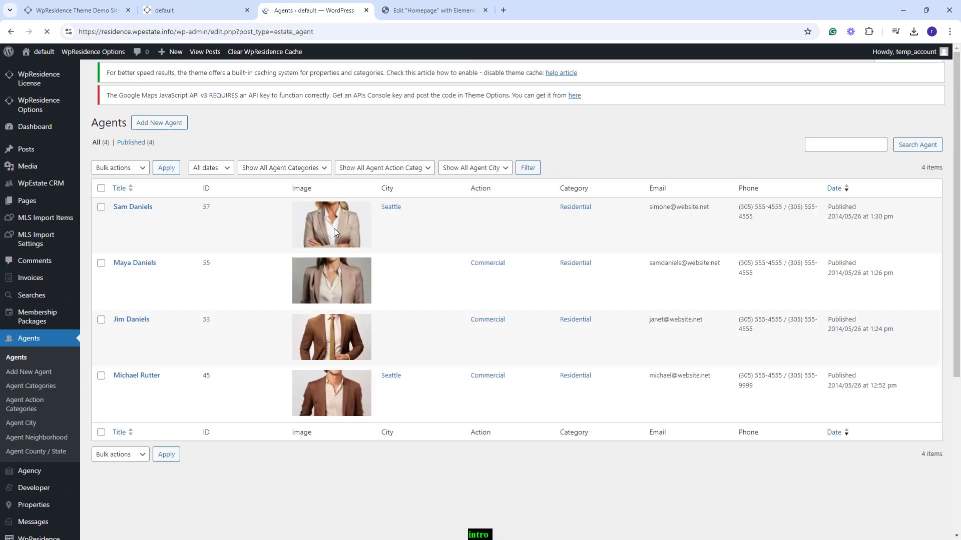
Replace an agent's featured photo with woman-6-1.jpg and save the agent
left_click(119, 232)
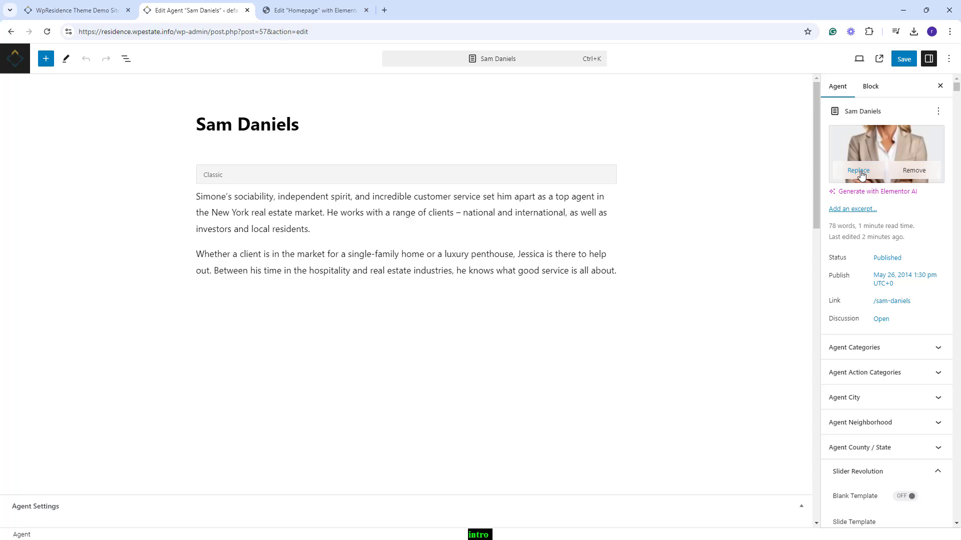
left_click(861, 172)
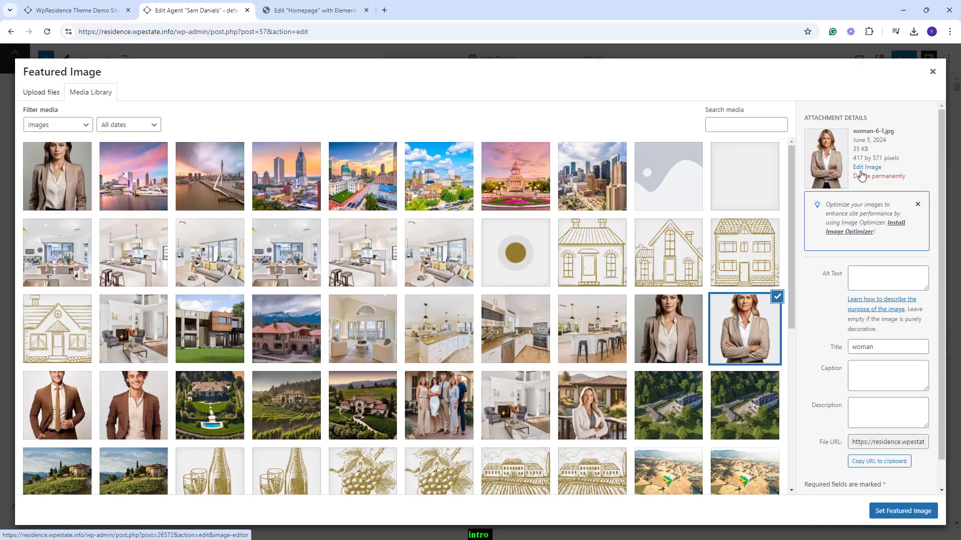
left_click(883, 442)
right_click(883, 442)
left_click(747, 339)
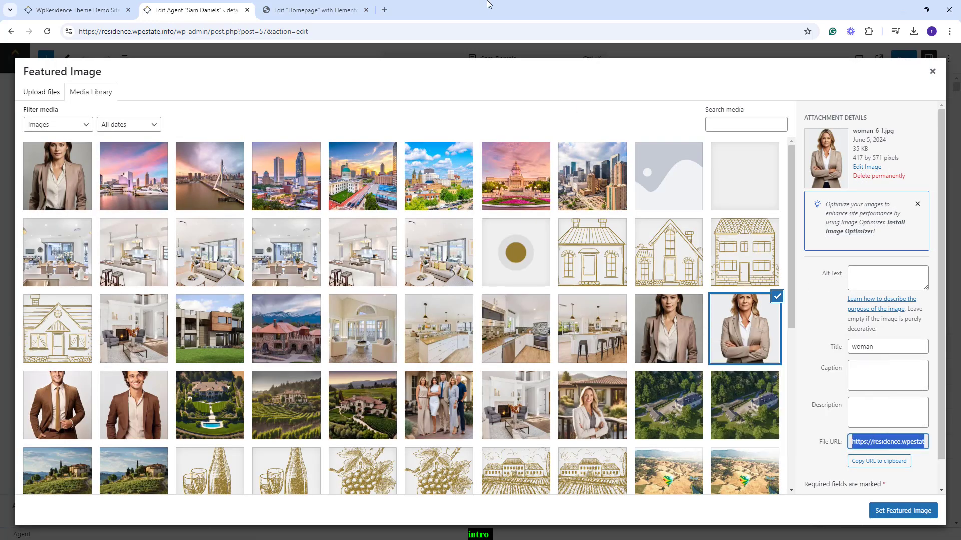
left_click(384, 11)
right_click(414, 32)
left_click(459, 129)
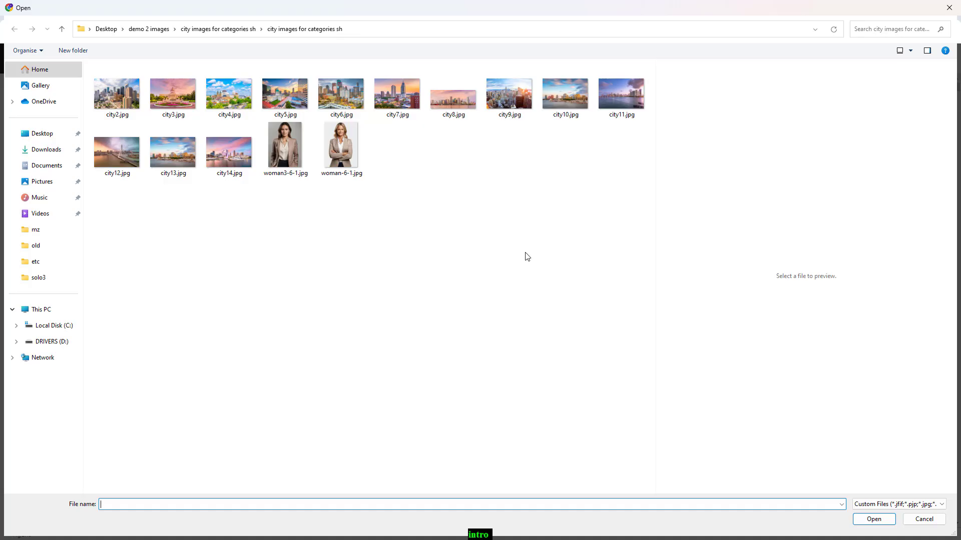
left_click(342, 147)
left_click(874, 519)
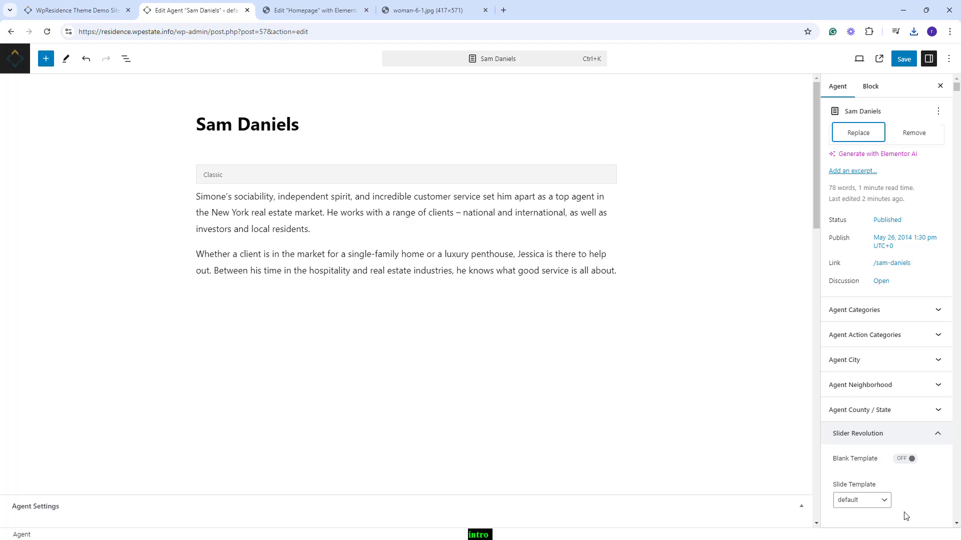
left_click(904, 59)
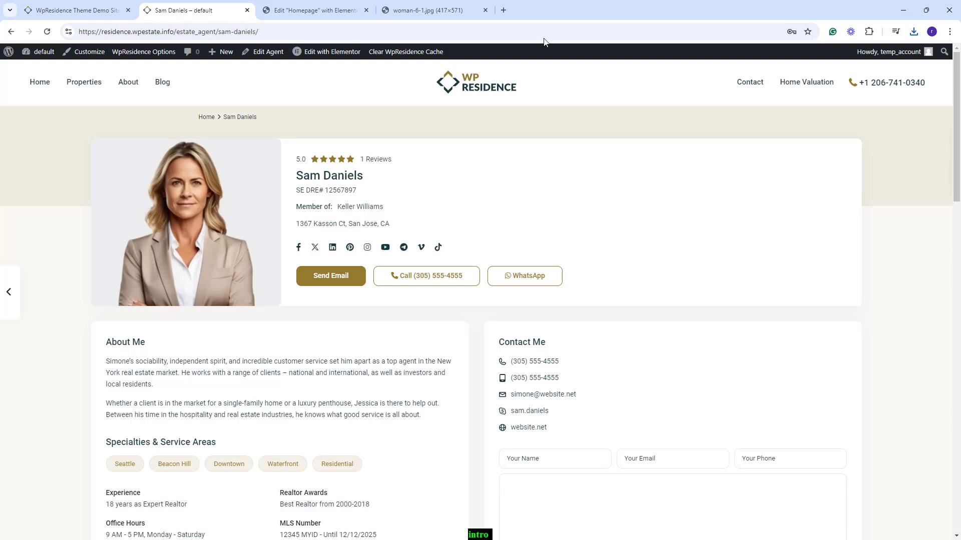
Check the agent's new photo on the live homepage, then open WpResidence Options in a new tab
left_click(477, 91)
scroll(788, 236, "down", 20)
scroll(787, 237, "down", 10)
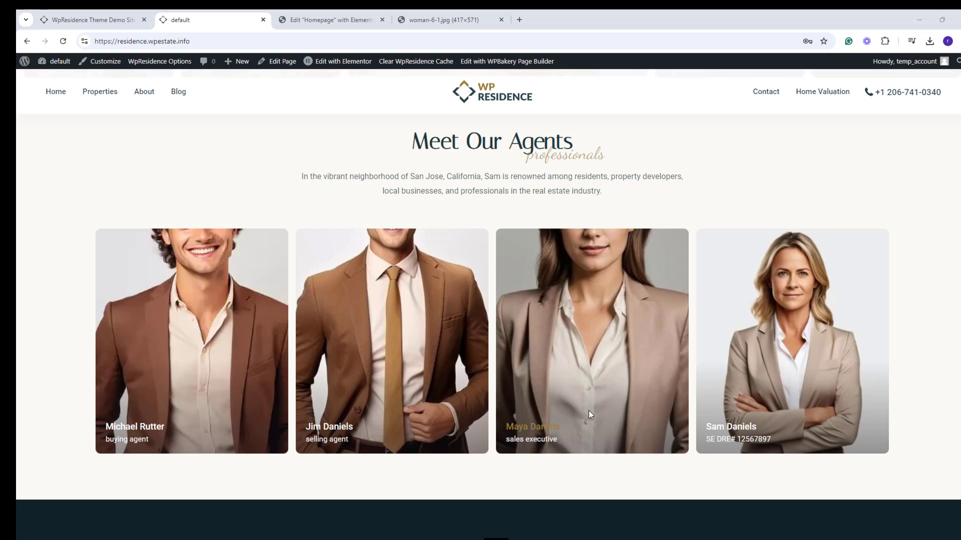
right_click(166, 65)
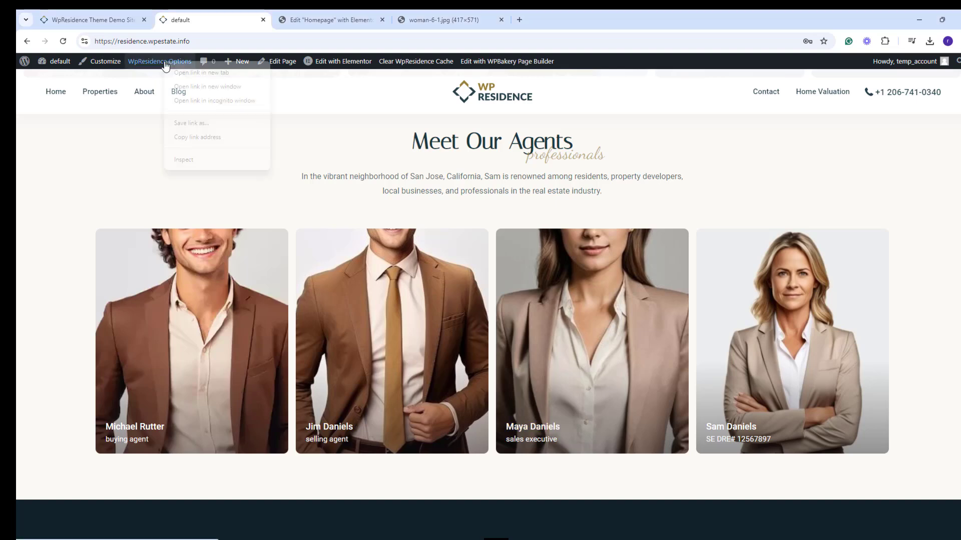
left_click(187, 74)
left_click(306, 19)
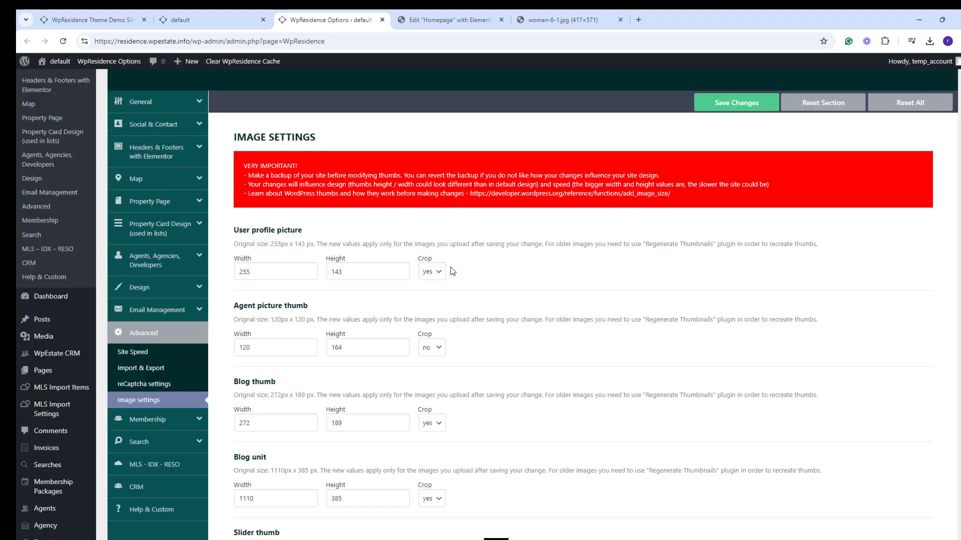
Confirm Agent picture thumb and Property listings crop both stay 'no' in Image settings
scroll(482, 225, "down", 3)
left_click(426, 247)
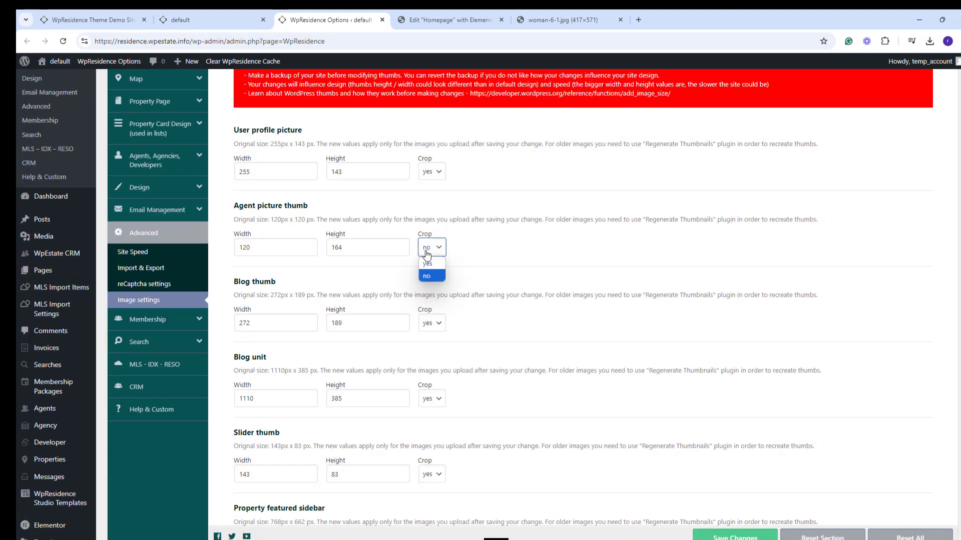
left_click(428, 276)
scroll(591, 317, "down", 4)
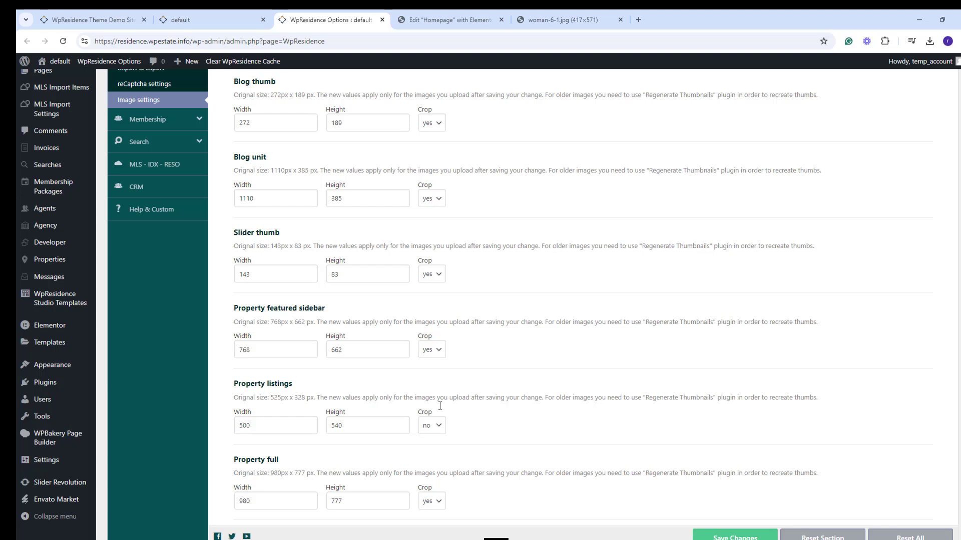
left_click(432, 430)
left_click(426, 442)
key("ctrl+Page_Up")
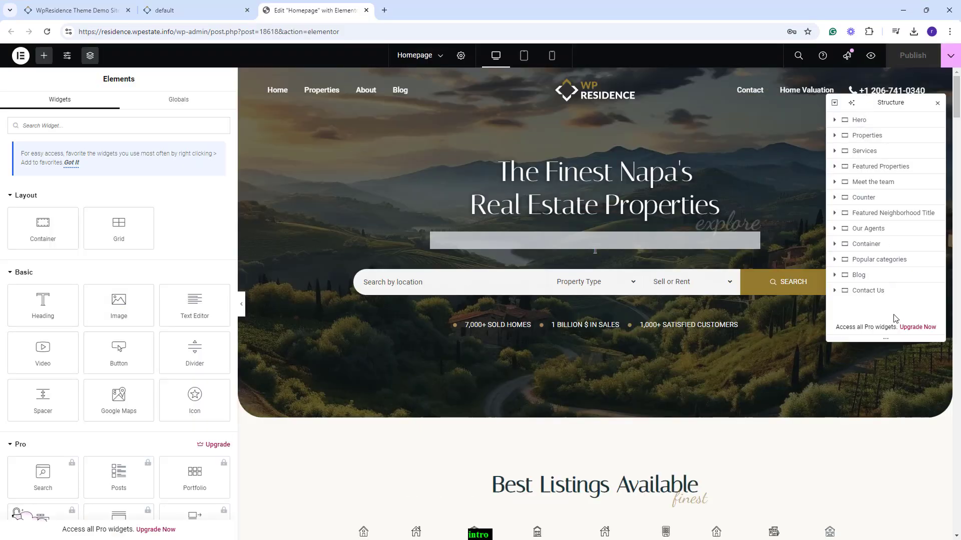
Inspect the Hero's background image and overlay, then select the 'The Finest Napa's Real Estate Properties' heading
left_click(461, 57)
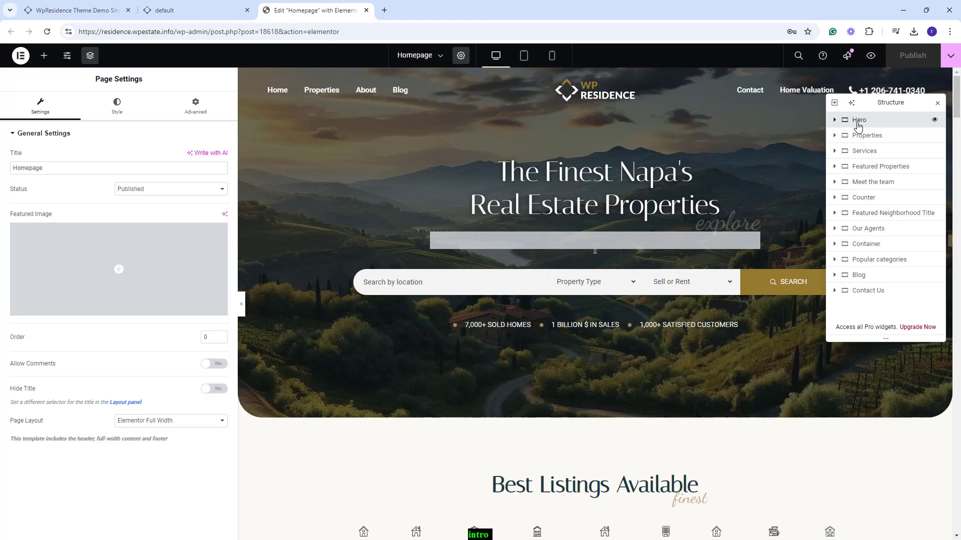
left_click(858, 123)
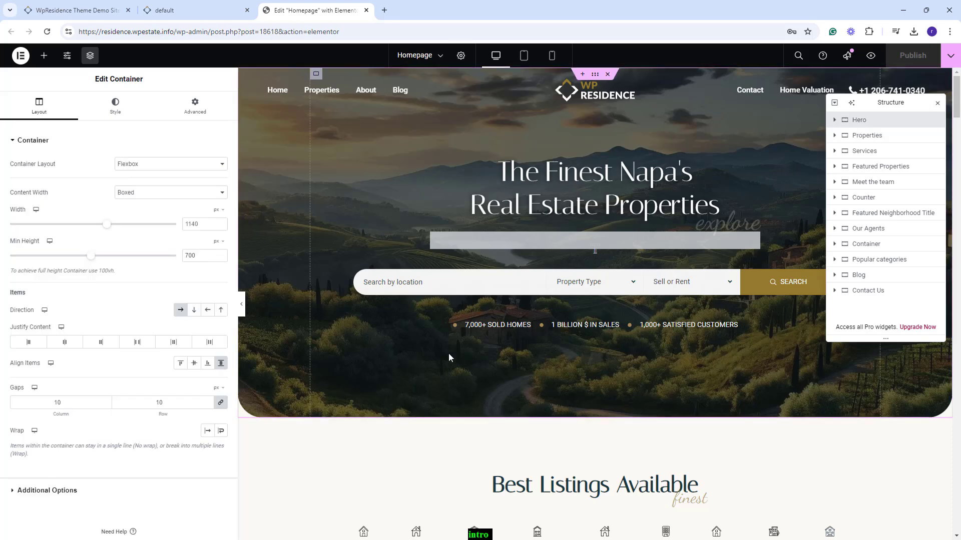
left_click(120, 114)
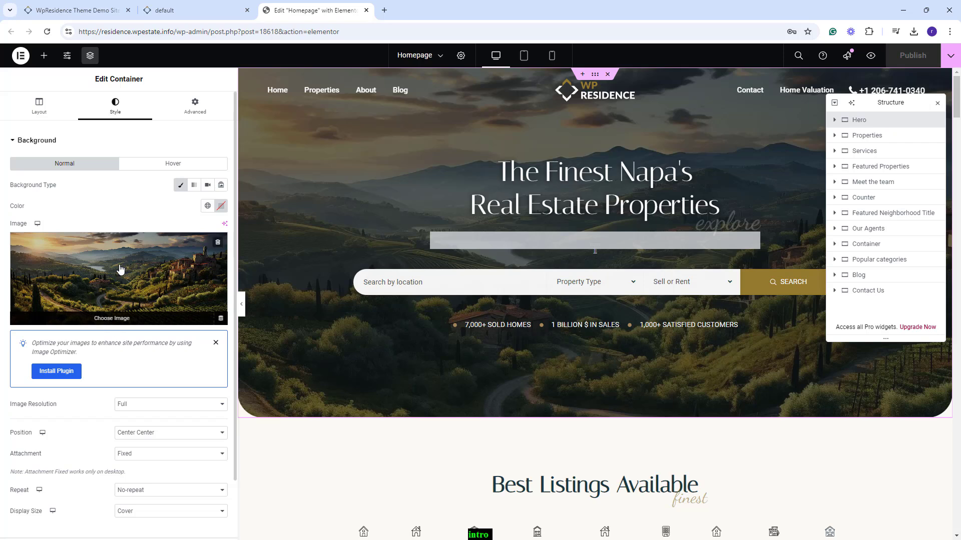
scroll(82, 426, "down", 3)
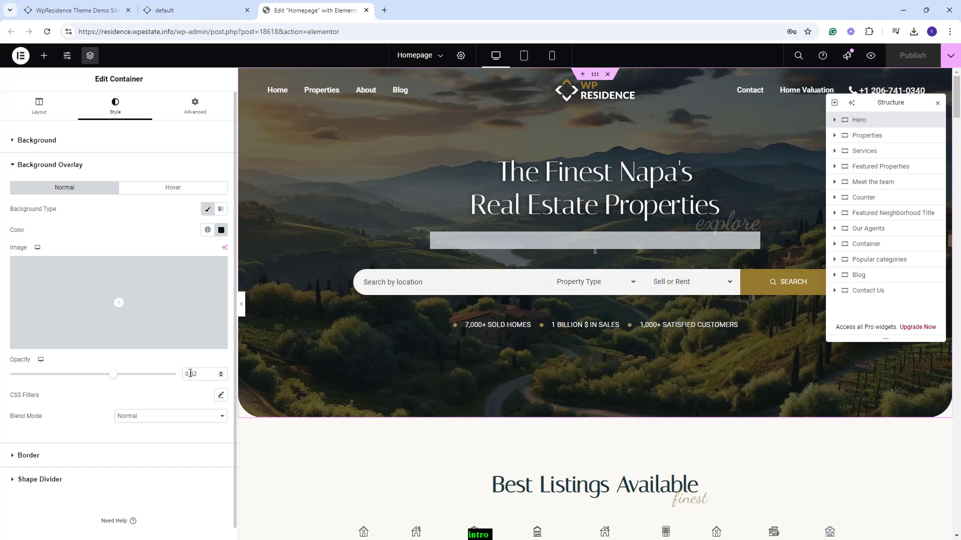
left_click(666, 207)
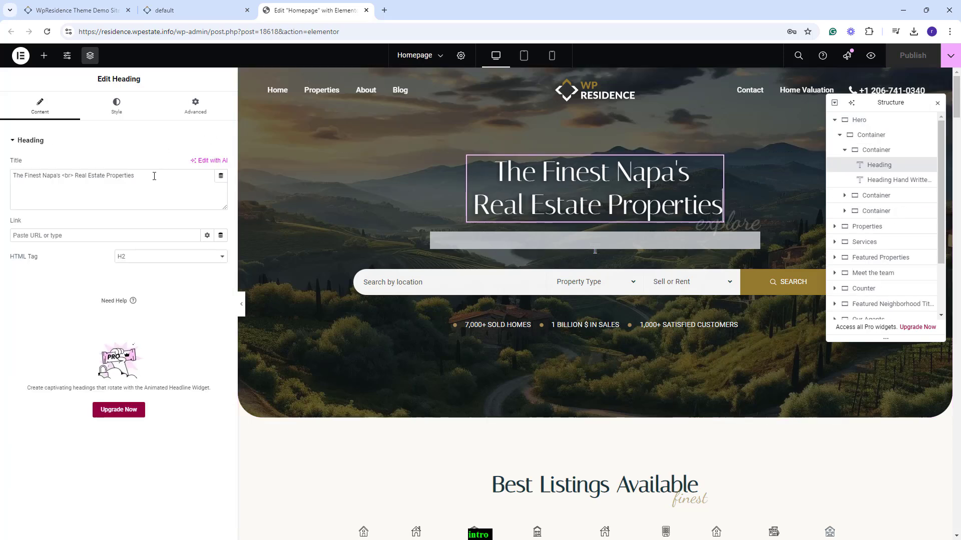
Select the hero title text and show the property search form's field list
left_click_drag(139, 186, 10, 179)
left_click(577, 283)
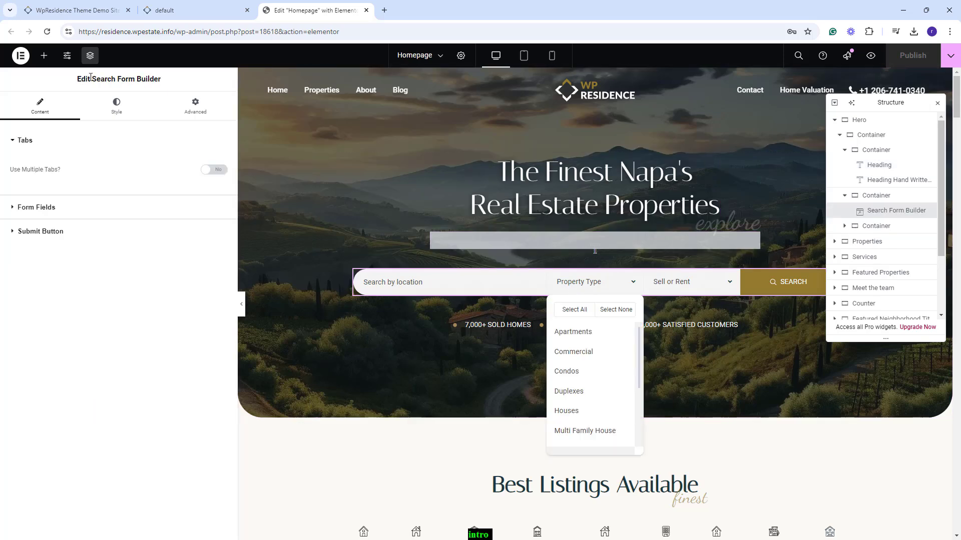
left_click(55, 208)
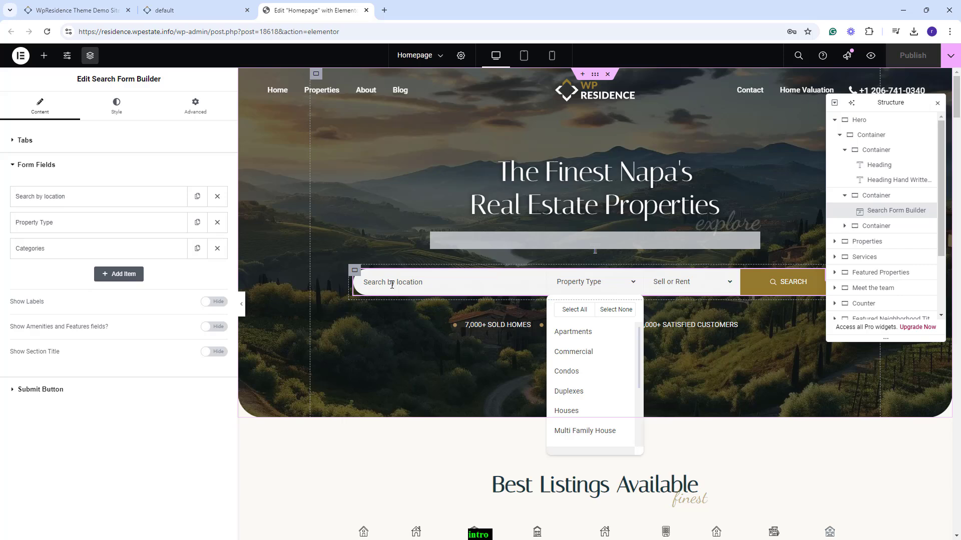
Expand the statistics list items like 7,000+ SOLD HOMES, then select the Properties section
left_click(461, 328)
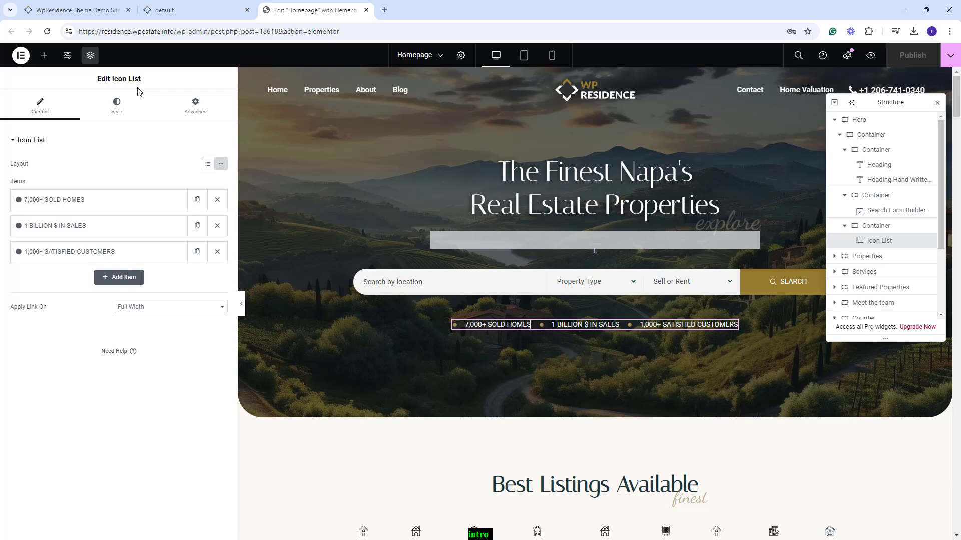
left_click(87, 200)
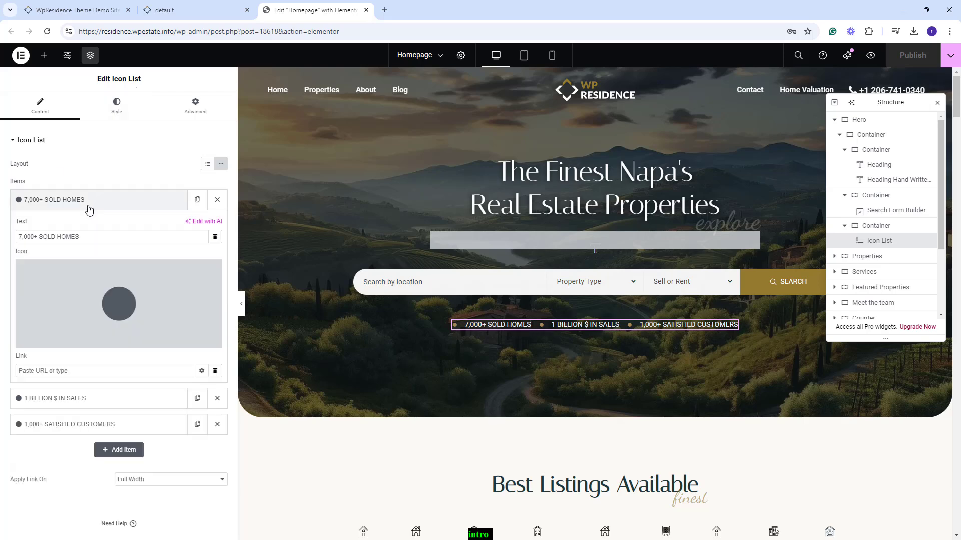
mouse_move(116, 328)
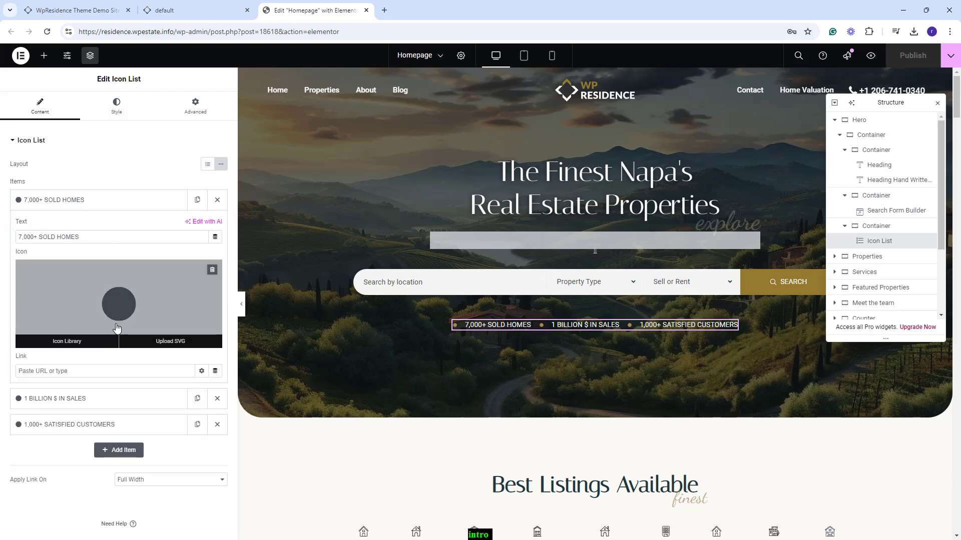
left_click(92, 399)
left_click(864, 259)
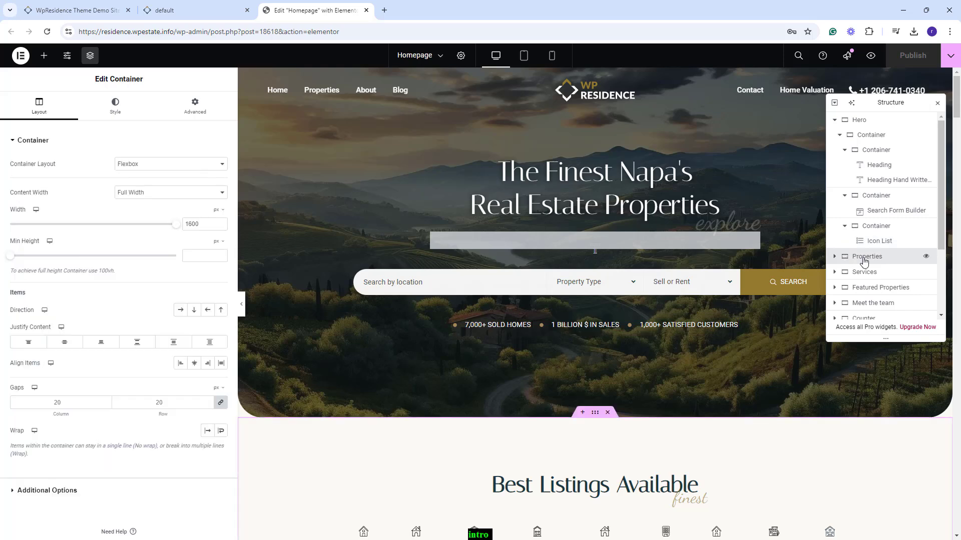
Inspect the Best Listings Available heading and listings widget, expanding its For Sale filter tab
scroll(762, 326, "down", 6)
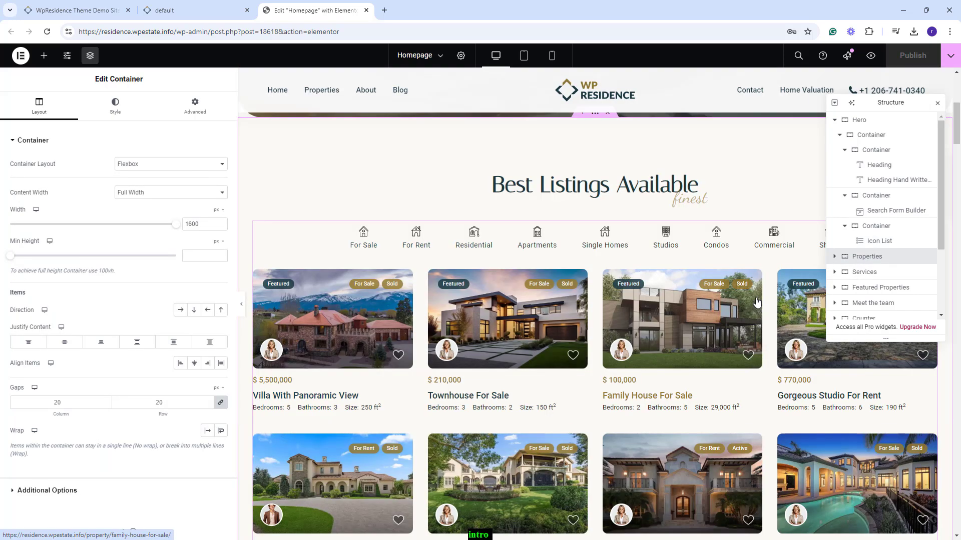
left_click(532, 177)
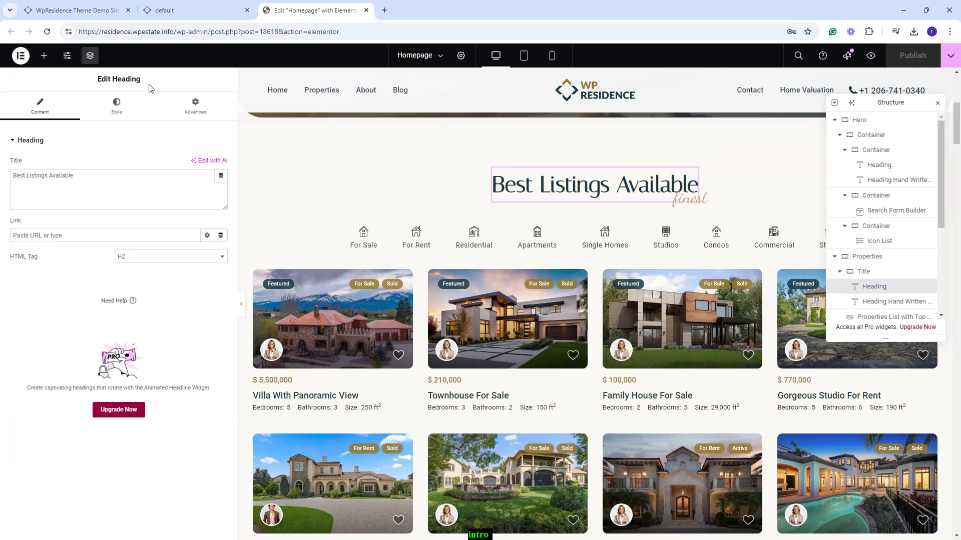
left_click(883, 318)
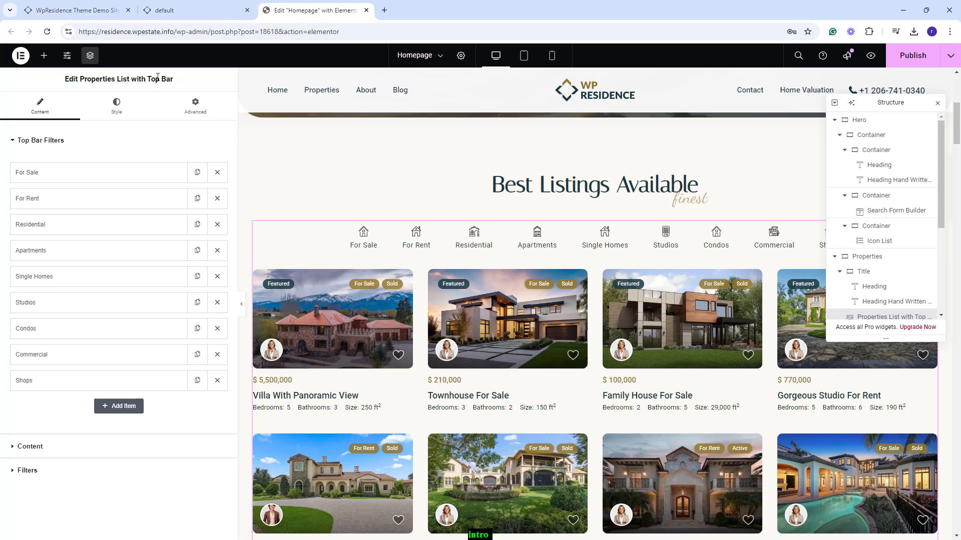
left_click(72, 170)
Select the Services section to show its Flexbox, Full Width container settings
scroll(98, 360, "down", 2)
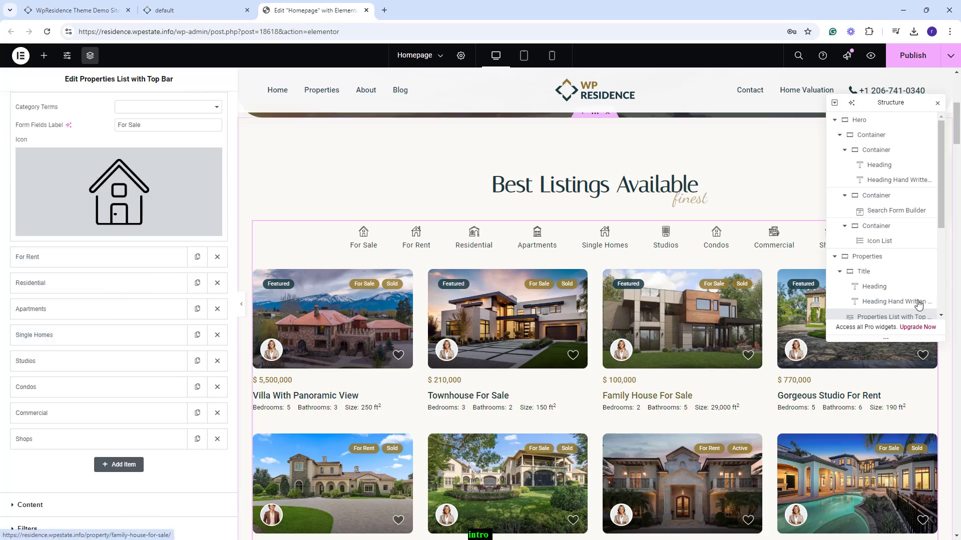
scroll(921, 273, "down", 2)
left_click(881, 232)
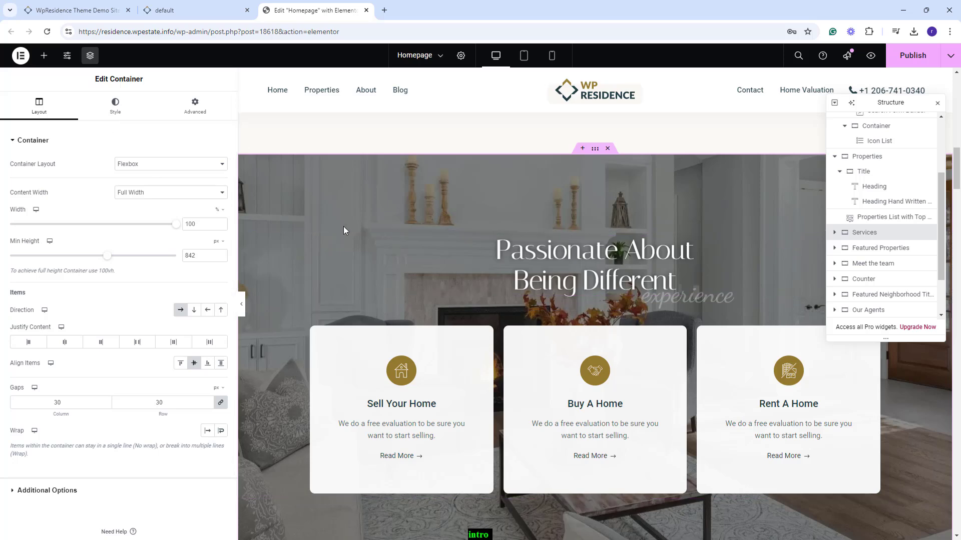
Review the Services background image, the 'Passionate About Being Different' heading and 'experience' accent text
left_click(103, 107)
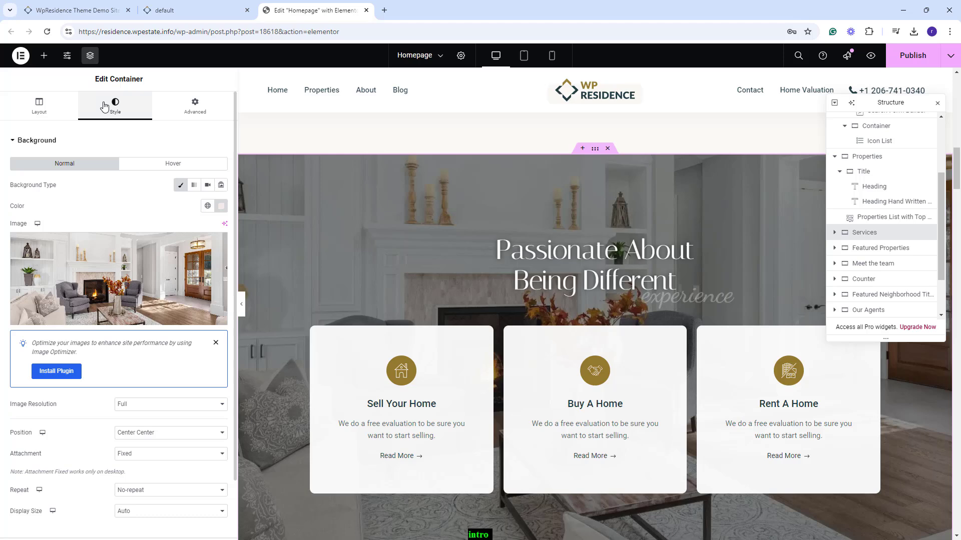
left_click(585, 264)
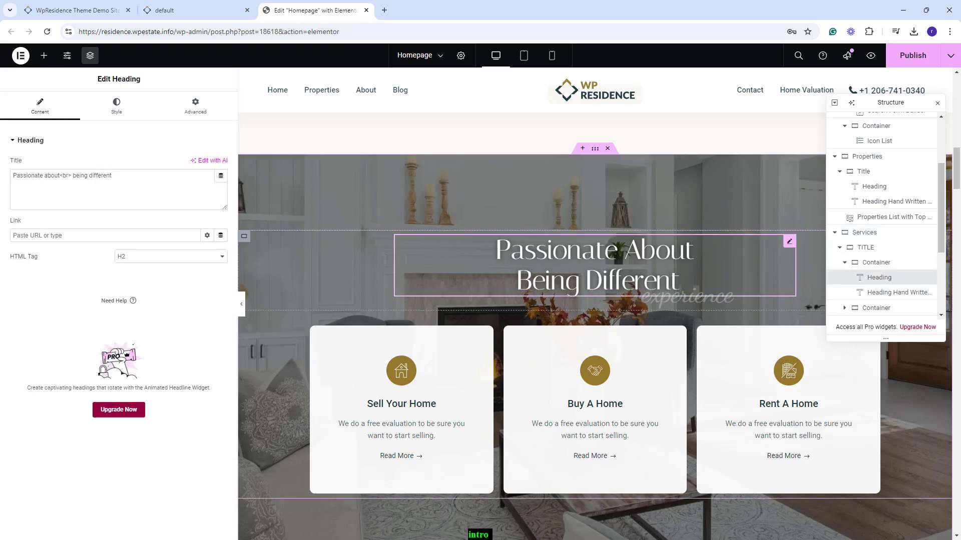
left_click(703, 295)
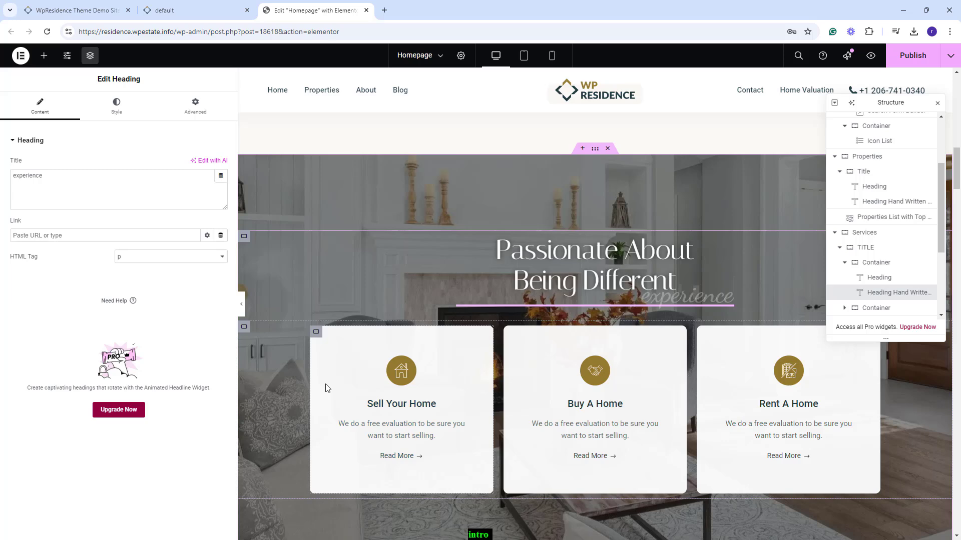
Inspect Sell Your Home's icon, text and Read More button, the Buy and Rent icons, then Featured Properties
left_click(442, 385)
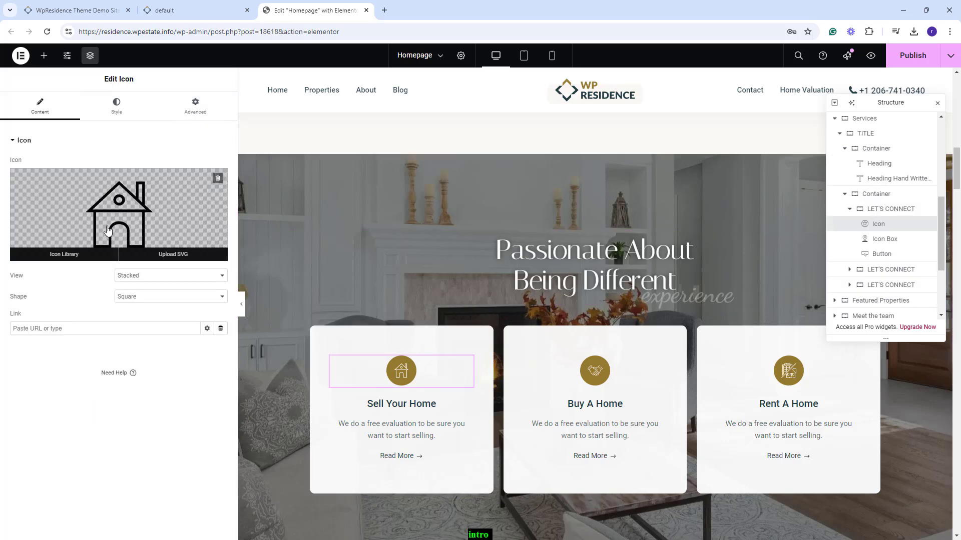
left_click(418, 435)
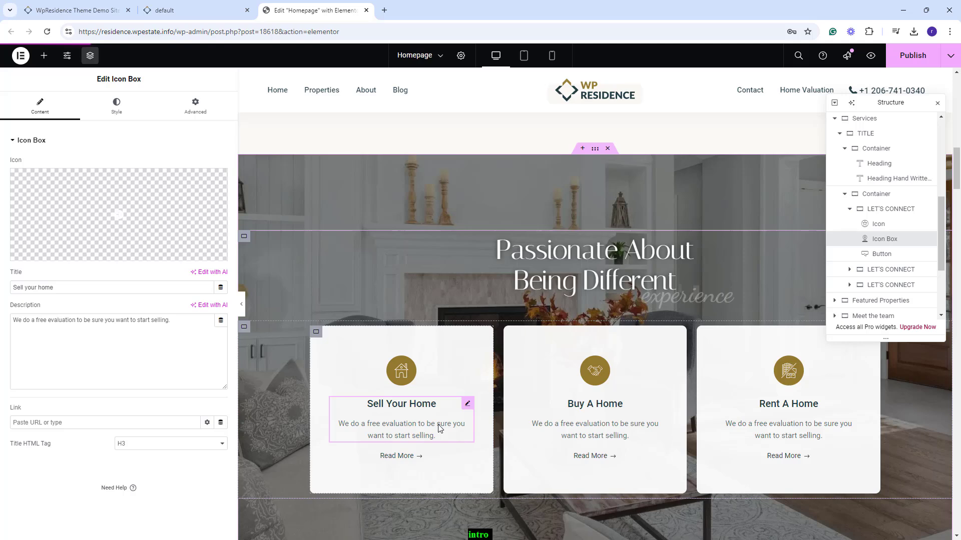
left_click(891, 254)
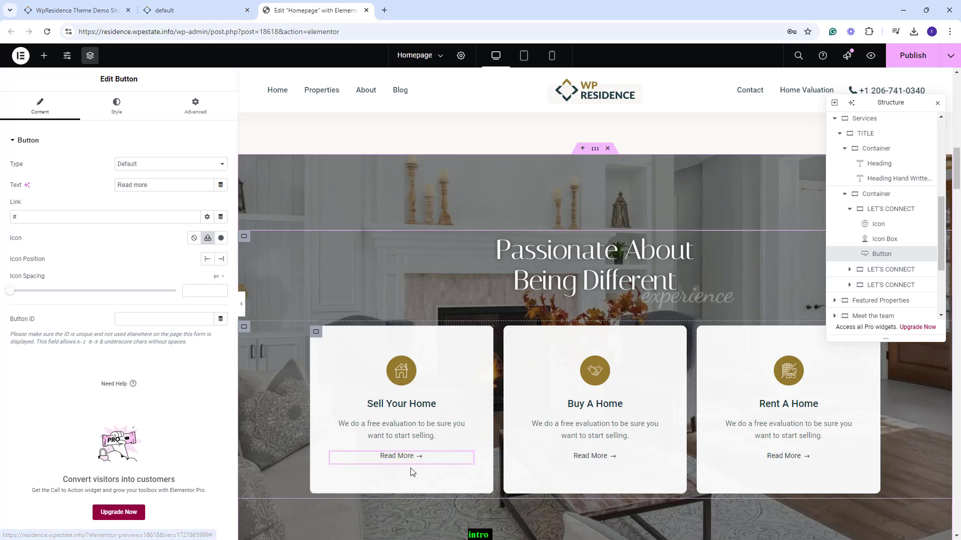
left_click(539, 365)
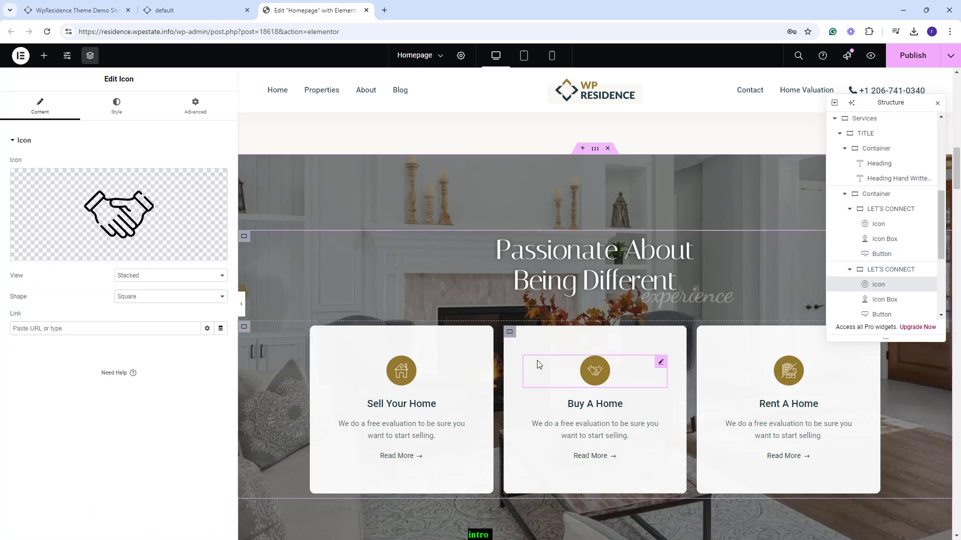
left_click(738, 380)
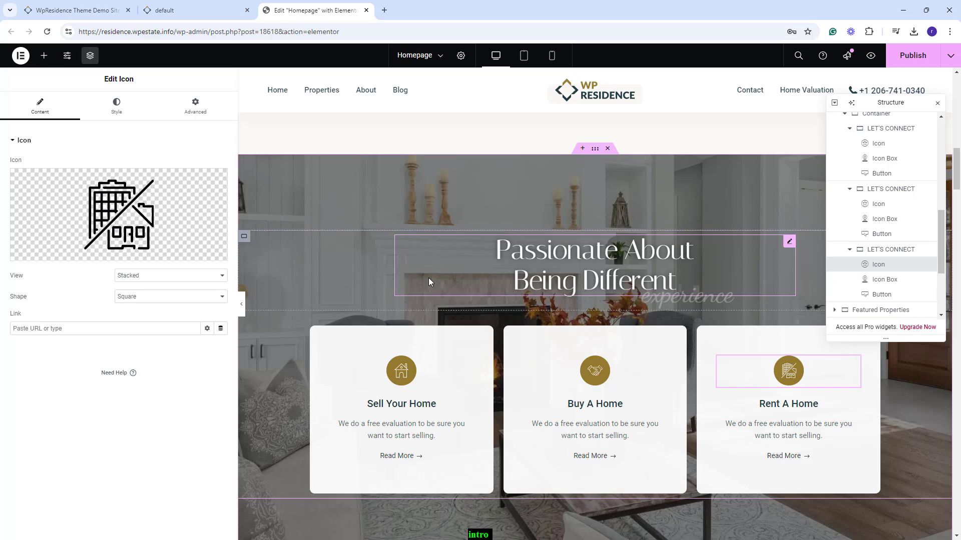
scroll(428, 278, "down", 3)
left_click(903, 375)
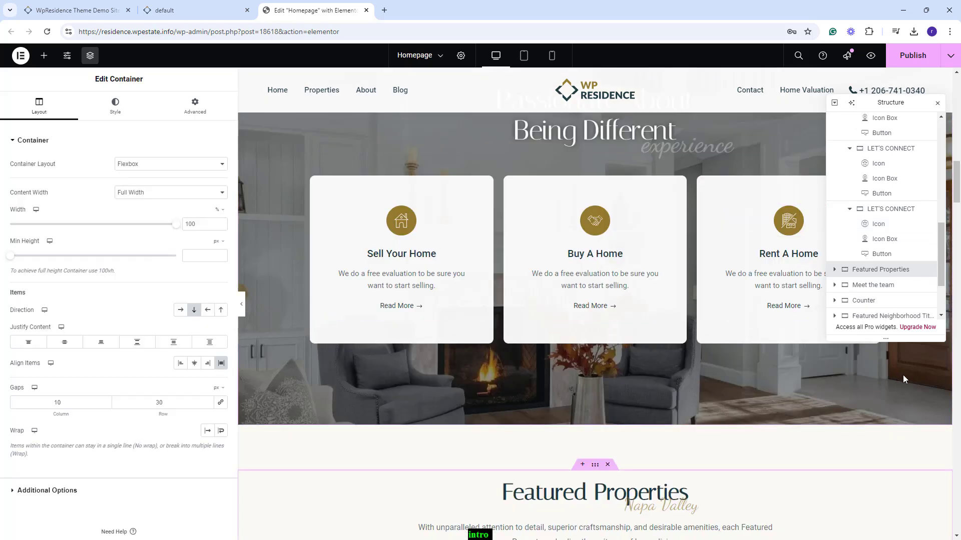
Inspect the Featured Properties heading, its paragraph and the third property card
scroll(751, 450, "down", 4)
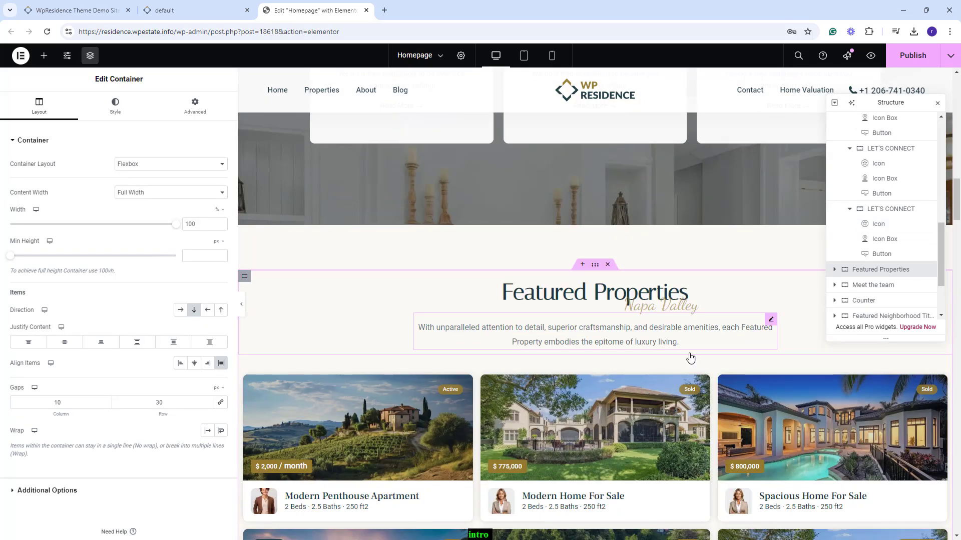
left_click(521, 301)
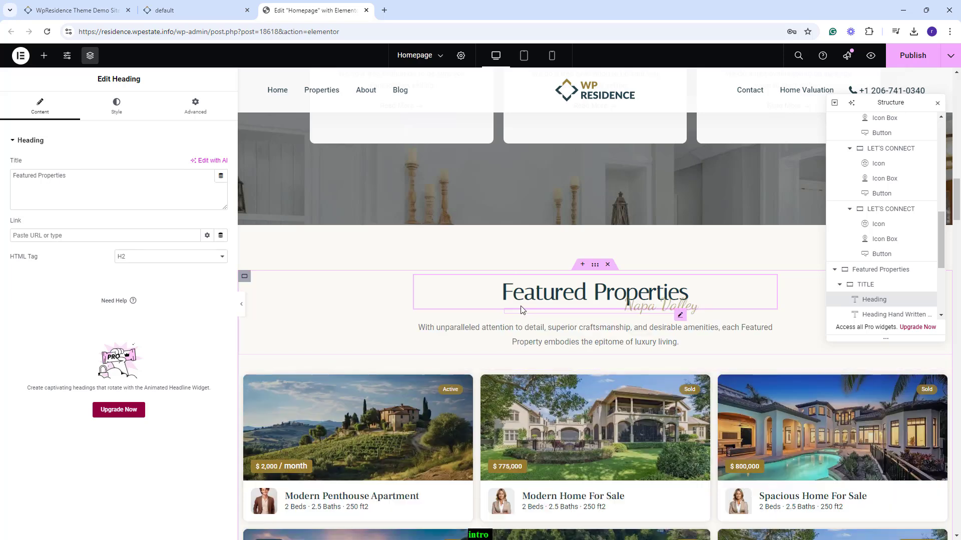
left_click(556, 328)
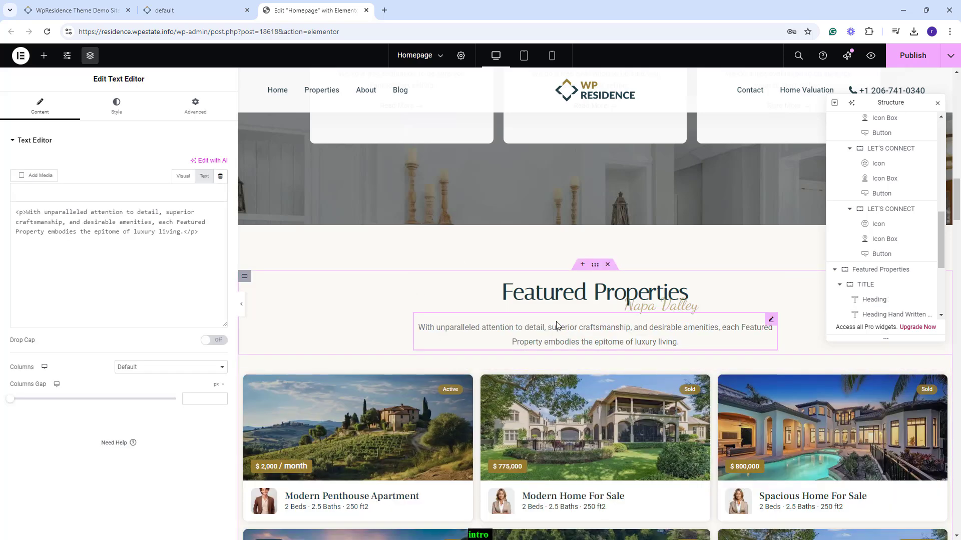
left_click(420, 301)
scroll(797, 378, "down", 2)
left_click(797, 379)
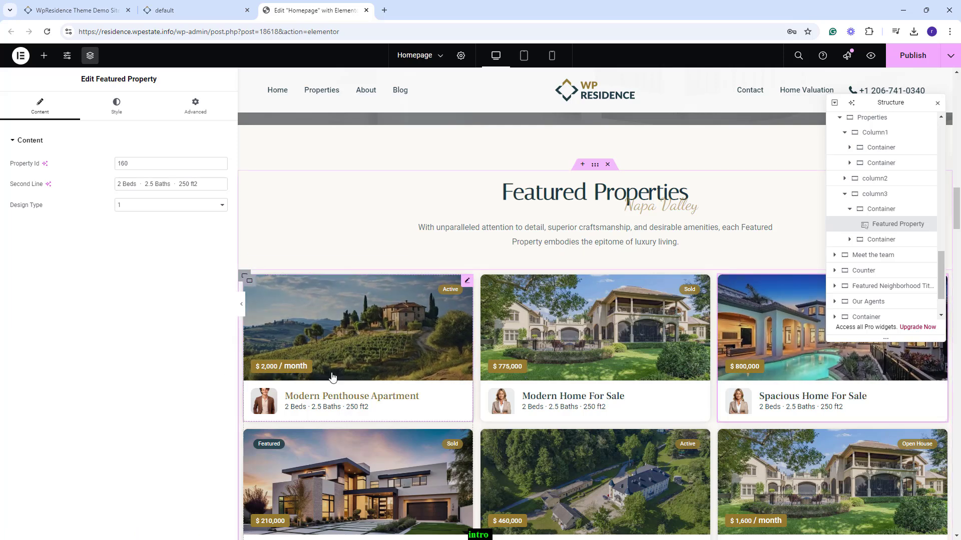
Check each card's Property Id in WordPress, then open the Modern Home For Sale card (ID 19371)
left_click(455, 361)
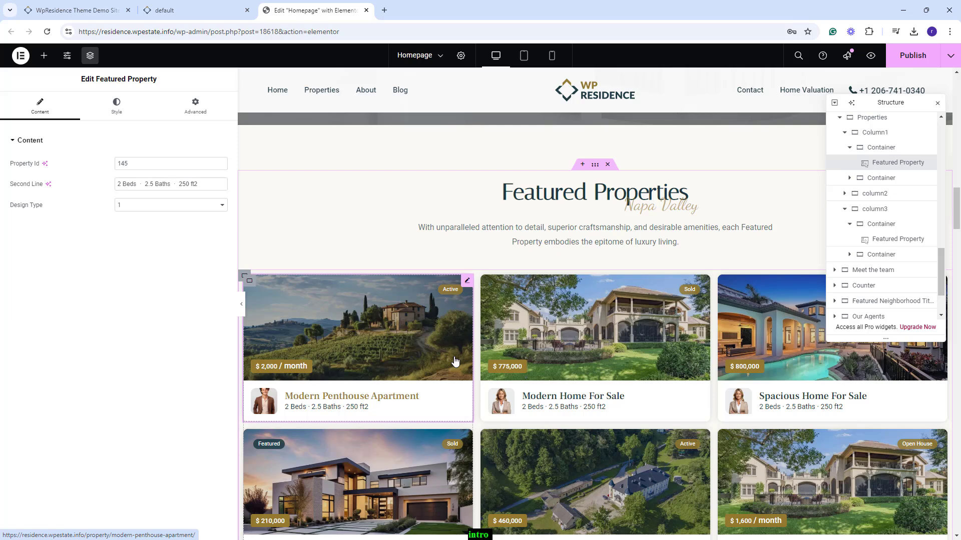
left_click(611, 350)
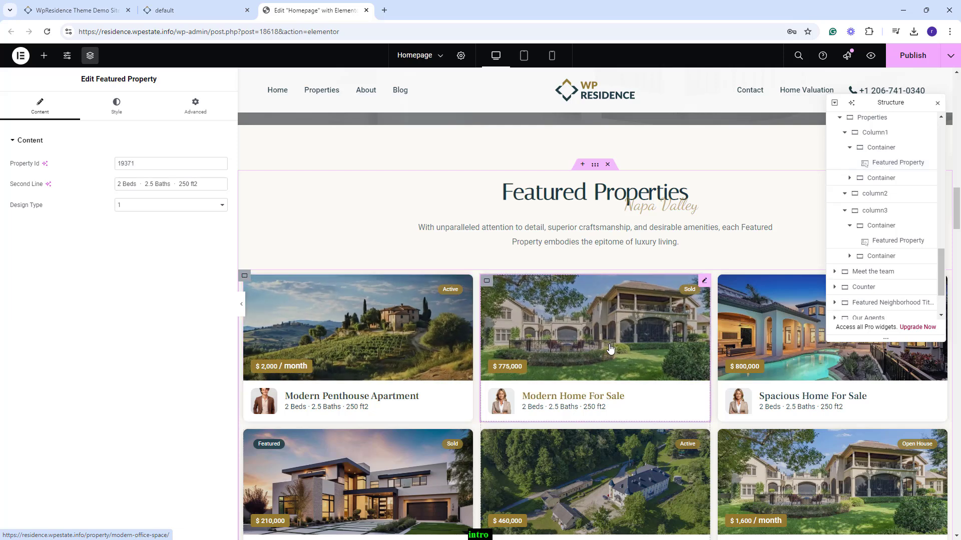
left_click(809, 369)
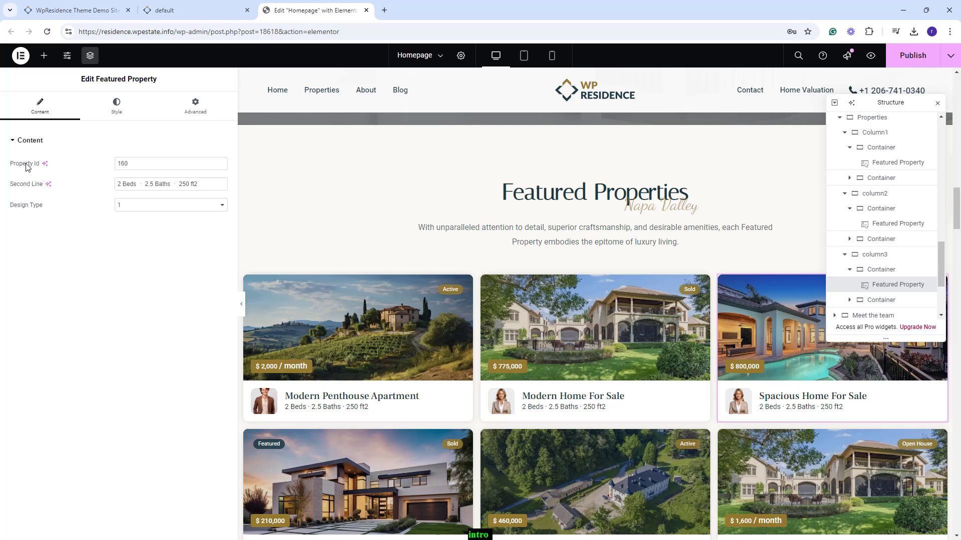
left_click_drag(144, 160, 88, 159)
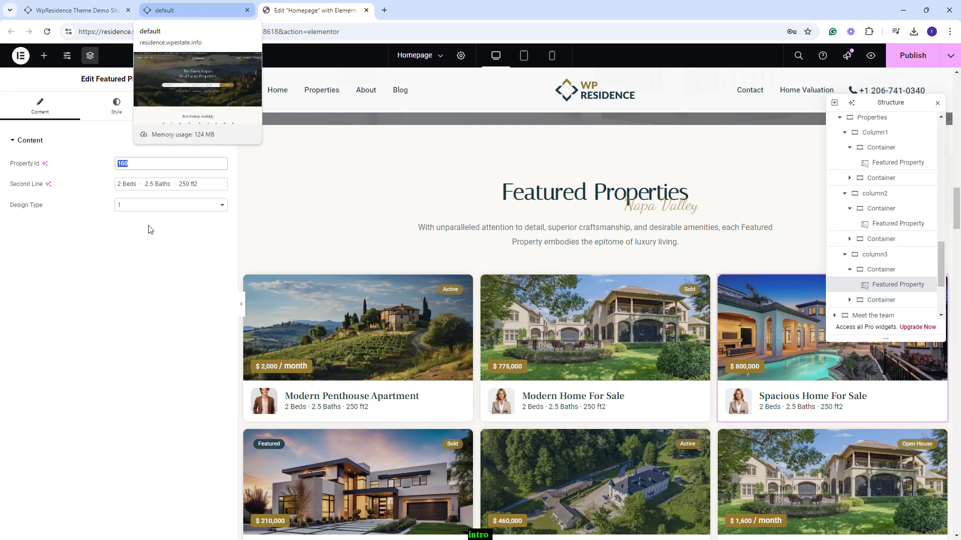
left_click(170, 9)
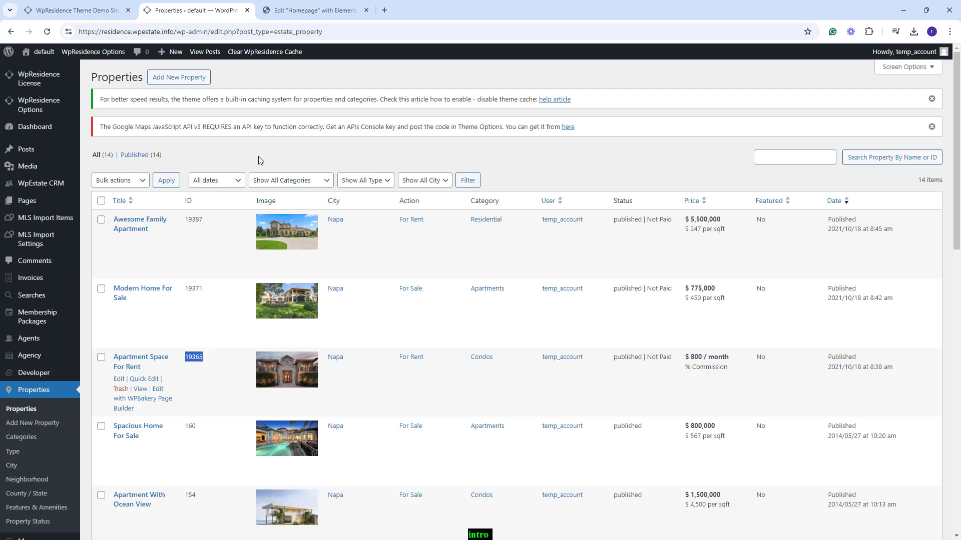
left_click(315, 10)
left_click(645, 344)
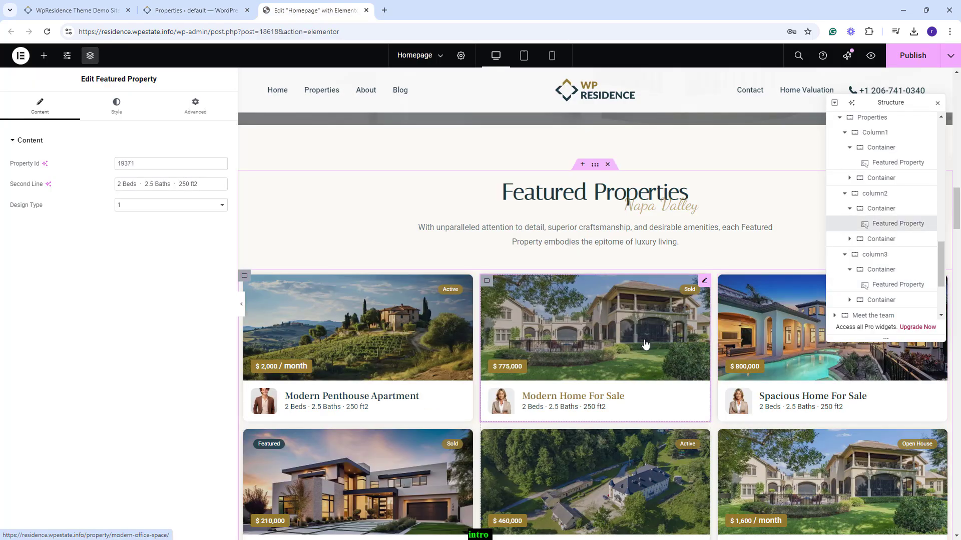
Select the middle card's Property Id 19371 and scroll to the second row of six cards
double_click(150, 164)
type("19371")
left_click_drag(151, 164, 108, 166)
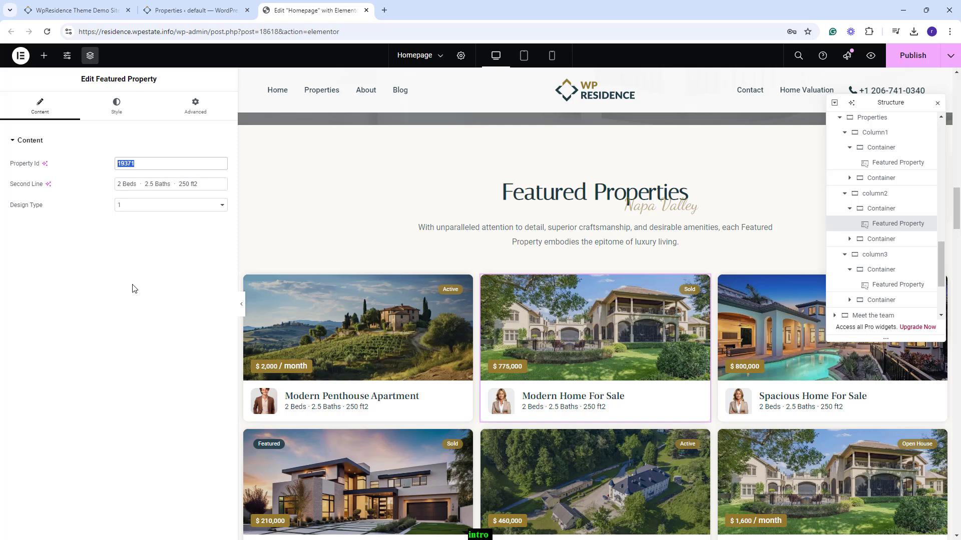
scroll(596, 300, "down", 3)
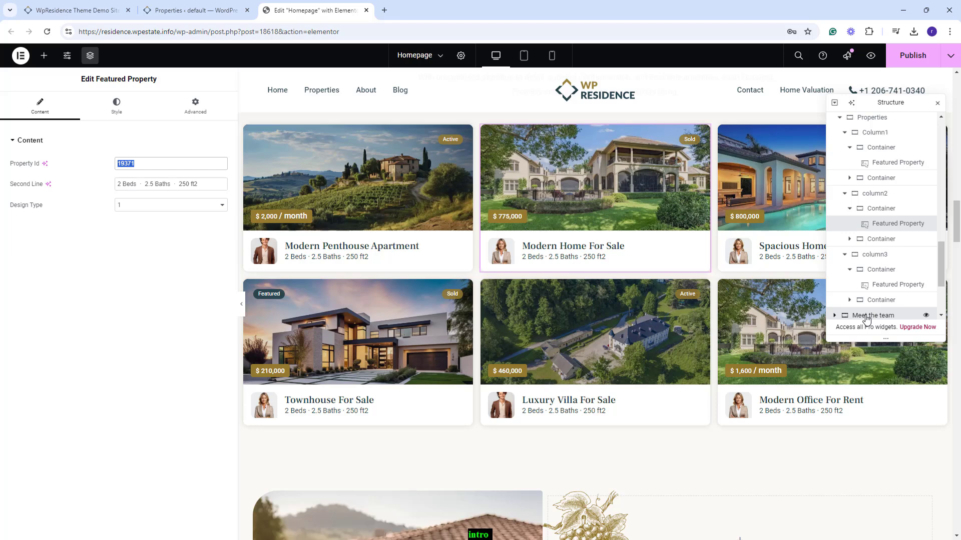
left_click(866, 317)
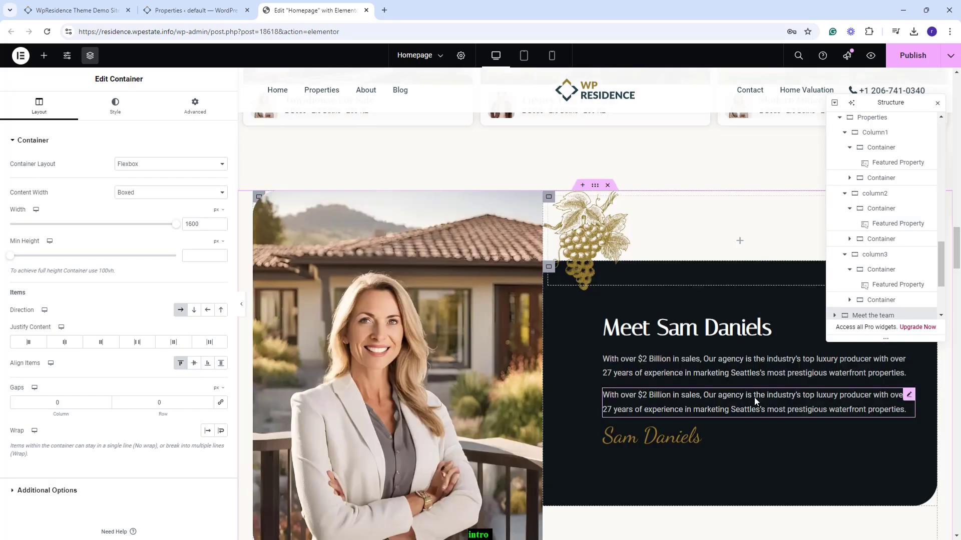
Inspect the Meet the team photo column background, the text column and its grape-background container
left_click(381, 377)
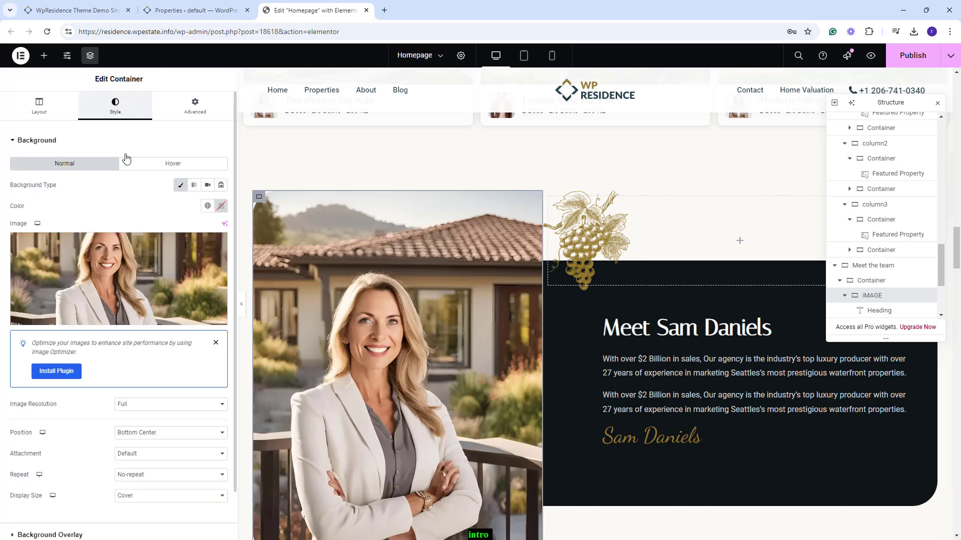
left_click(736, 300)
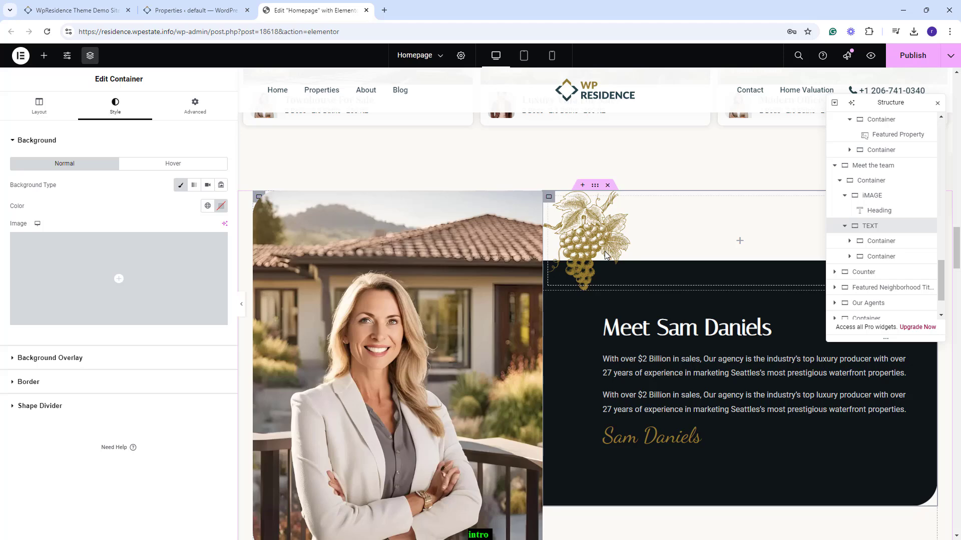
left_click(865, 241)
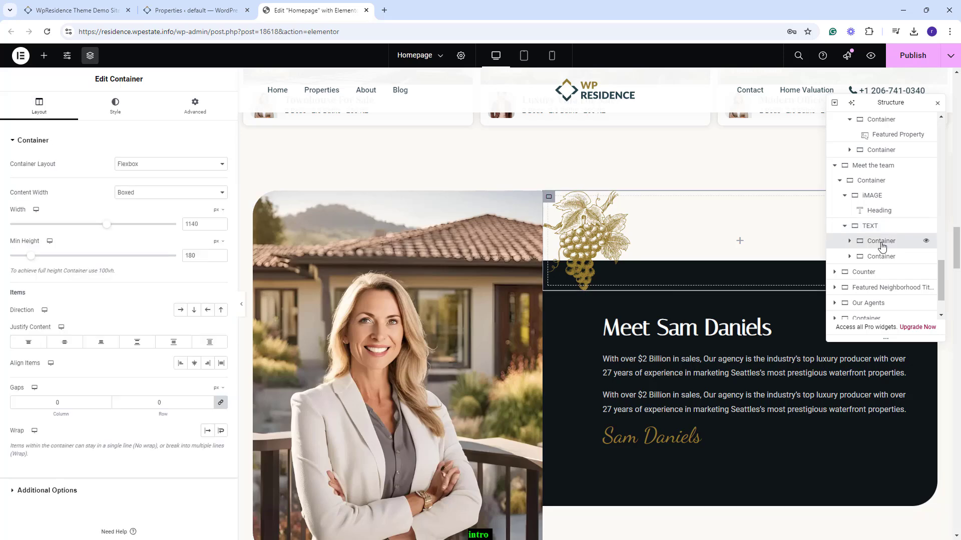
left_click(114, 107)
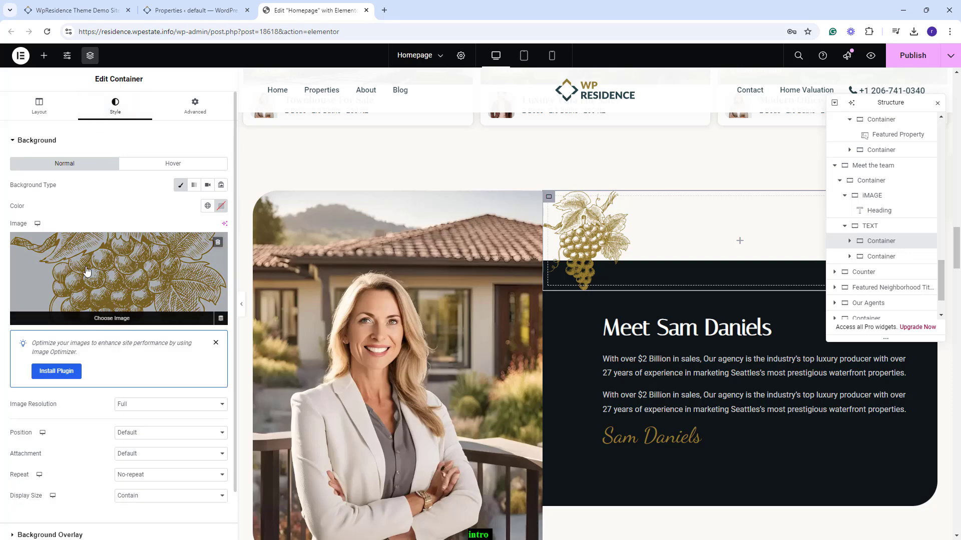
Review the heading, paragraph and signature, plus the text container's #0F1618 background, then the counter section
left_click(686, 328)
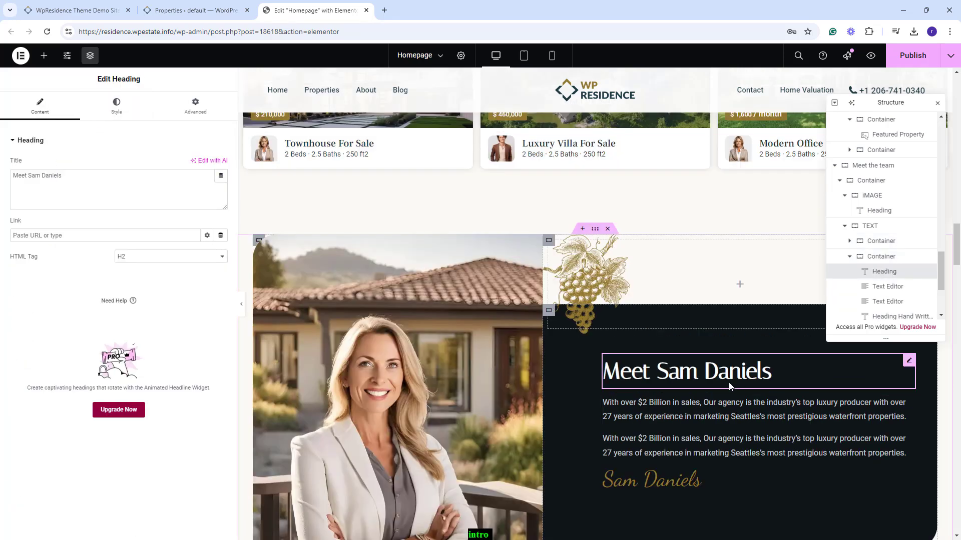
left_click(887, 287)
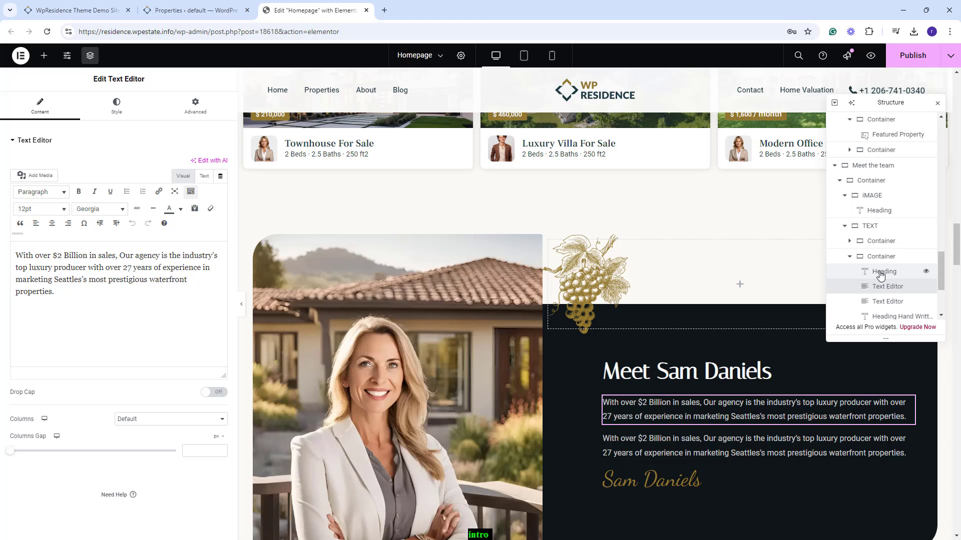
left_click(893, 315)
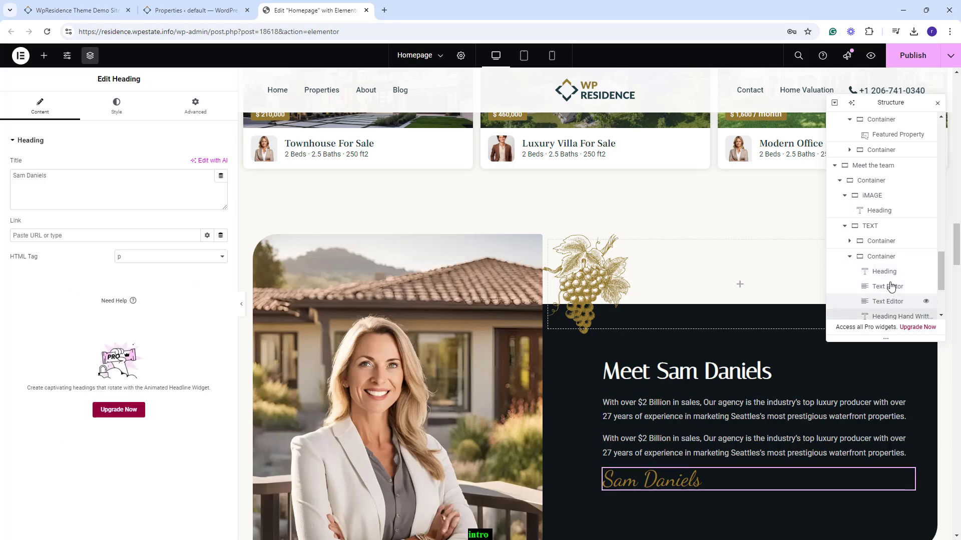
left_click(882, 259)
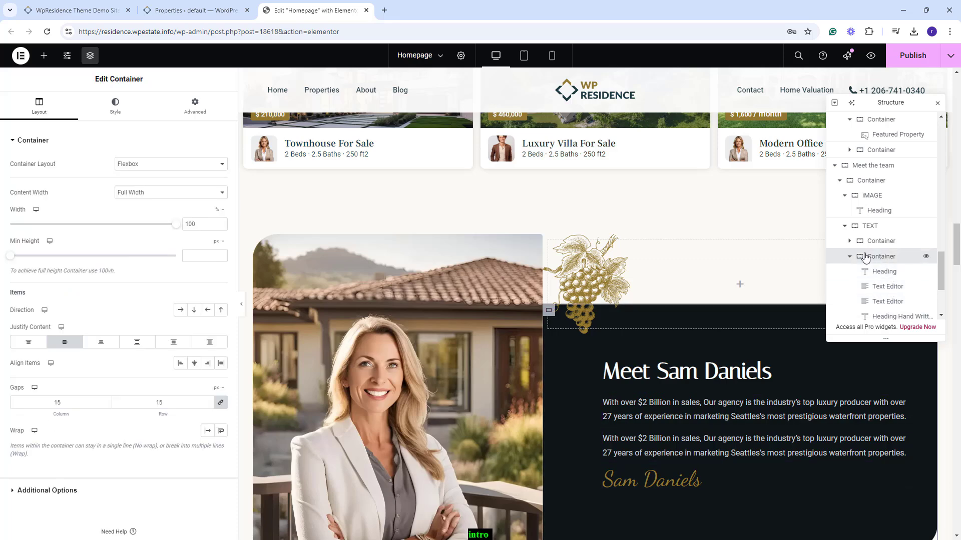
left_click(115, 105)
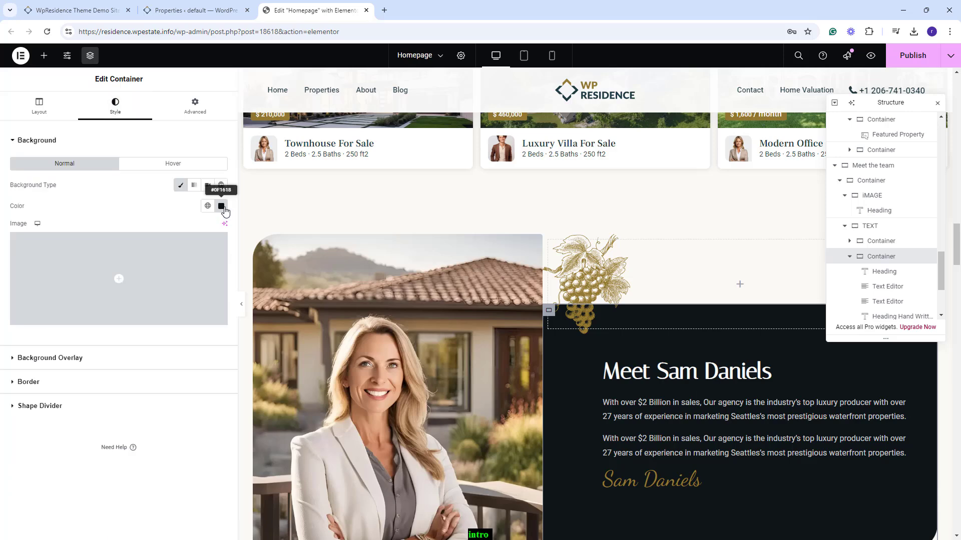
scroll(880, 250, "down", 2)
left_click(846, 231)
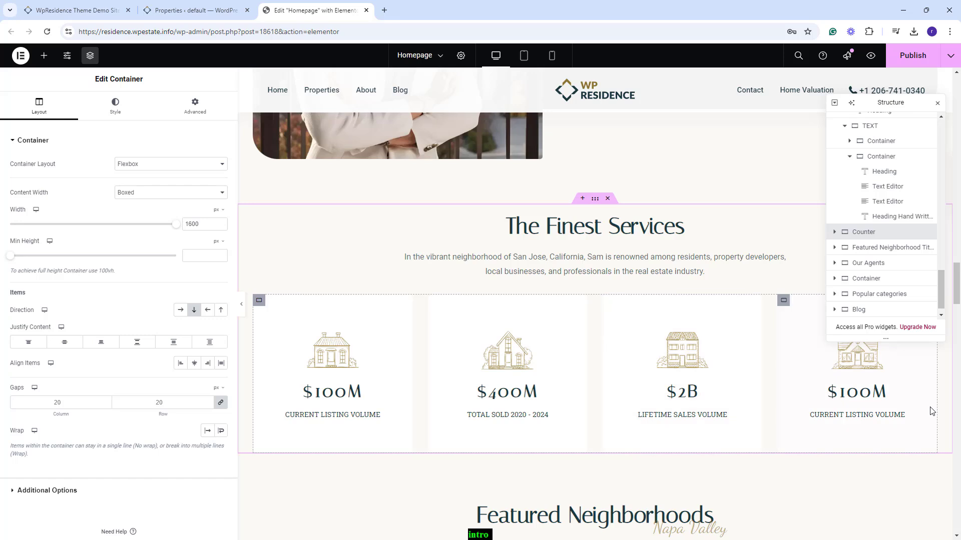
Inspect The Finest Services heading, paragraph, first counter's house icon and $100M number settings
left_click(559, 237)
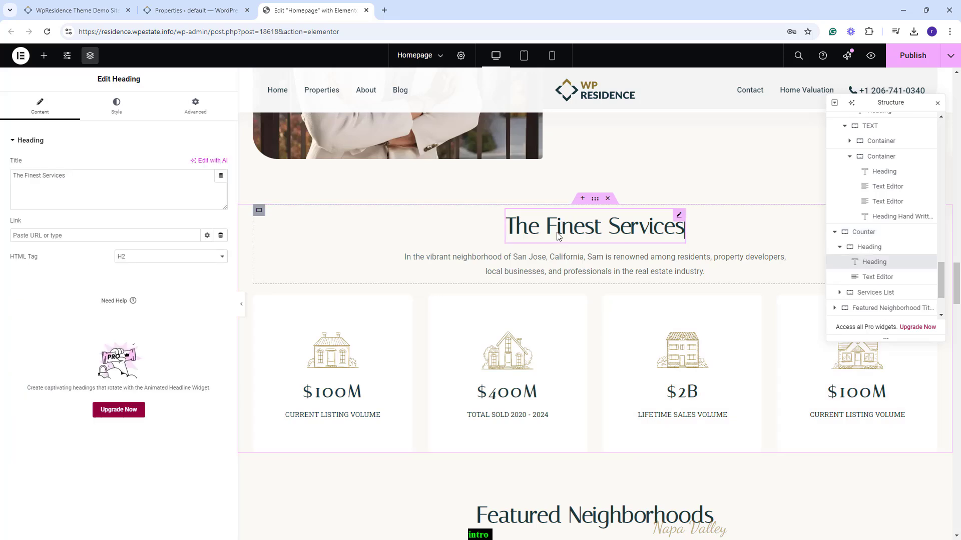
left_click(558, 262)
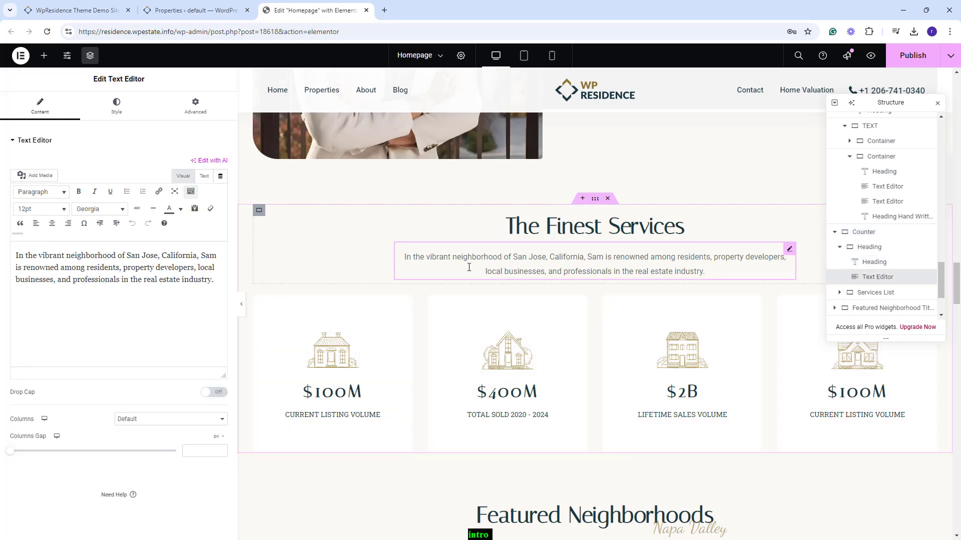
left_click(351, 361)
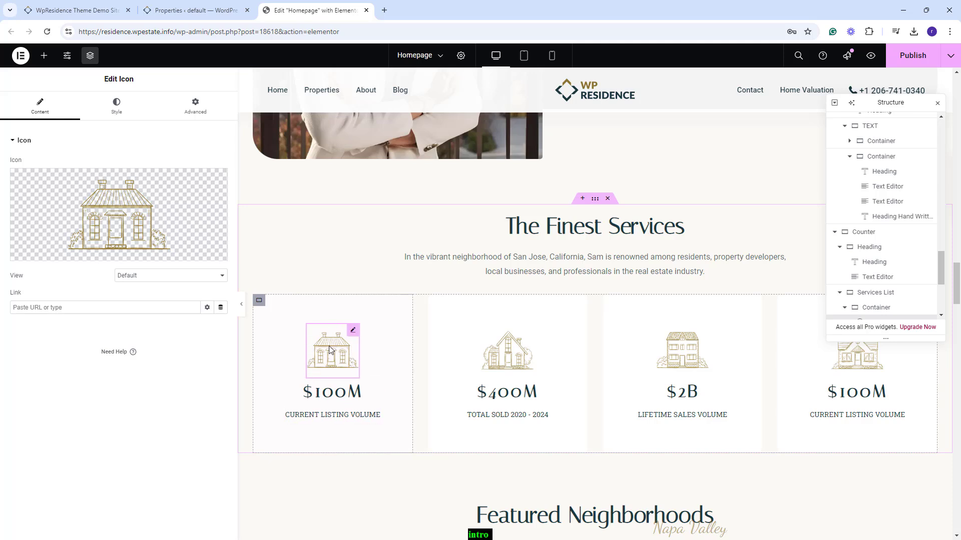
left_click(331, 395)
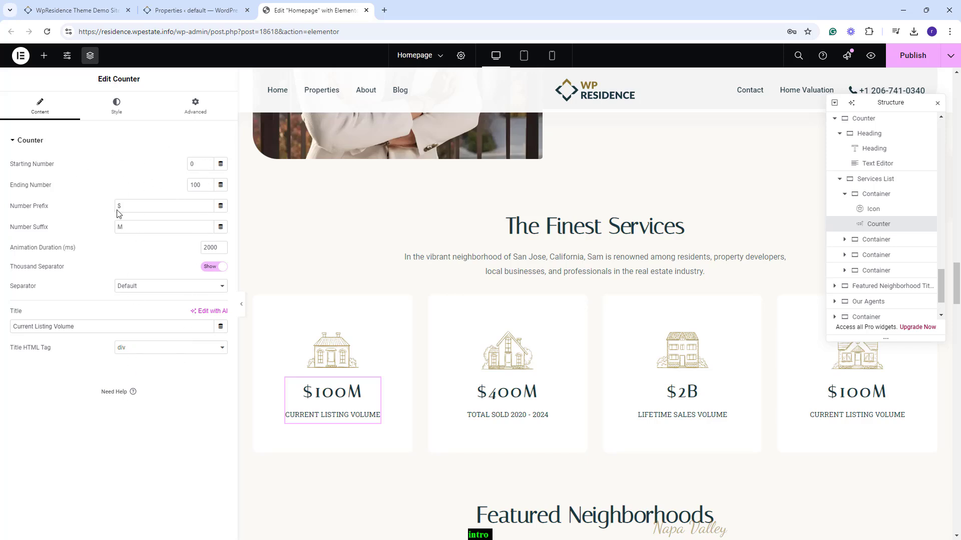
Select the fourth service card container, then the Featured Neighborhoods section container
left_click(895, 269)
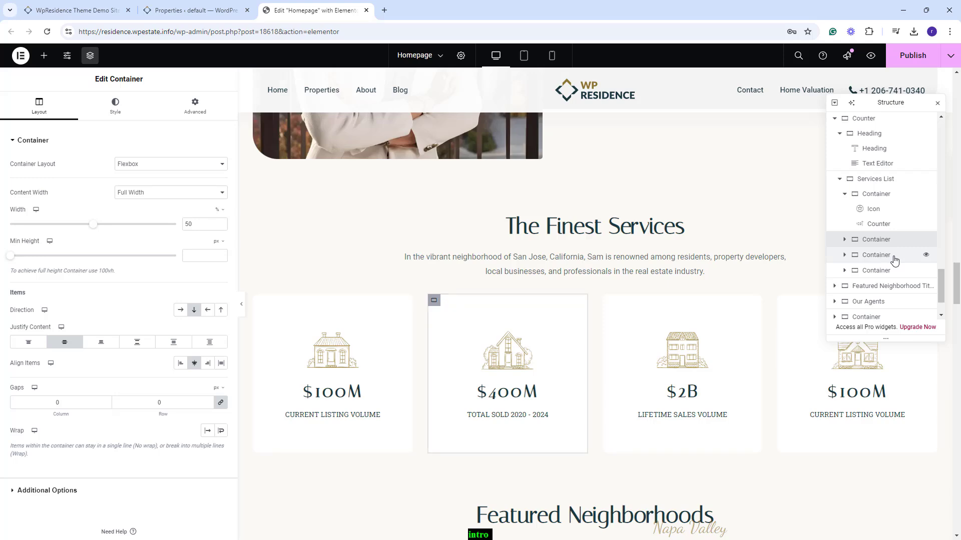
left_click(893, 289)
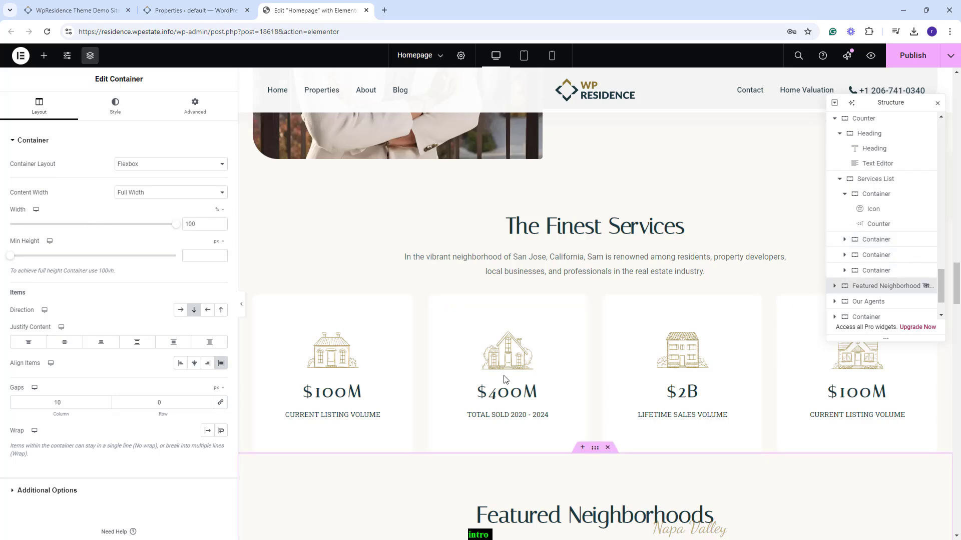
scroll(476, 326, "down", 1)
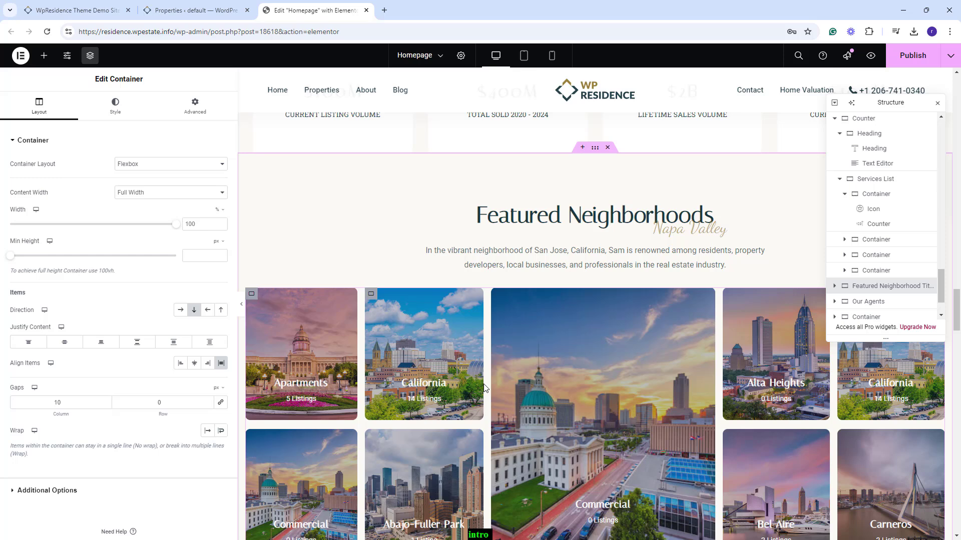
Inspect the Apartments neighborhood card, then select the Our Agents section
left_click(307, 417)
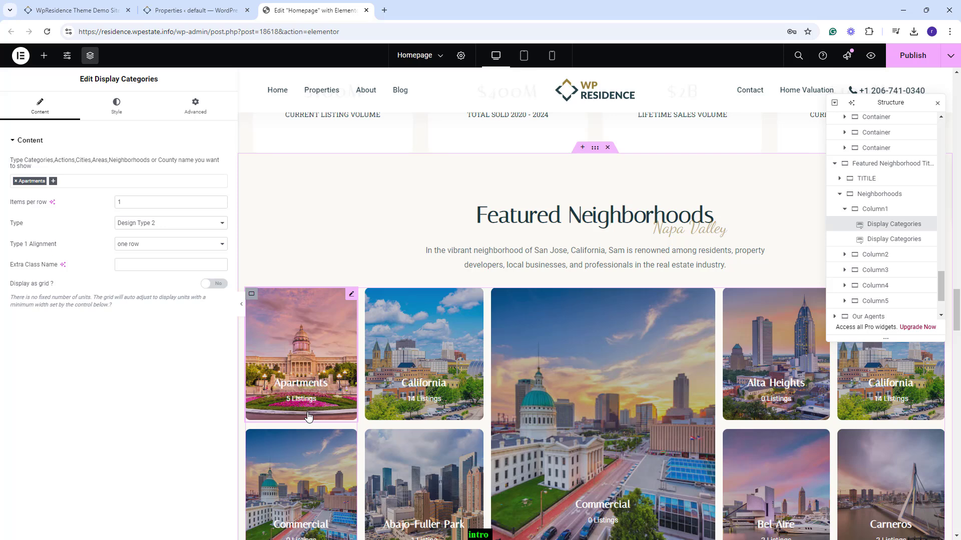
left_click(868, 316)
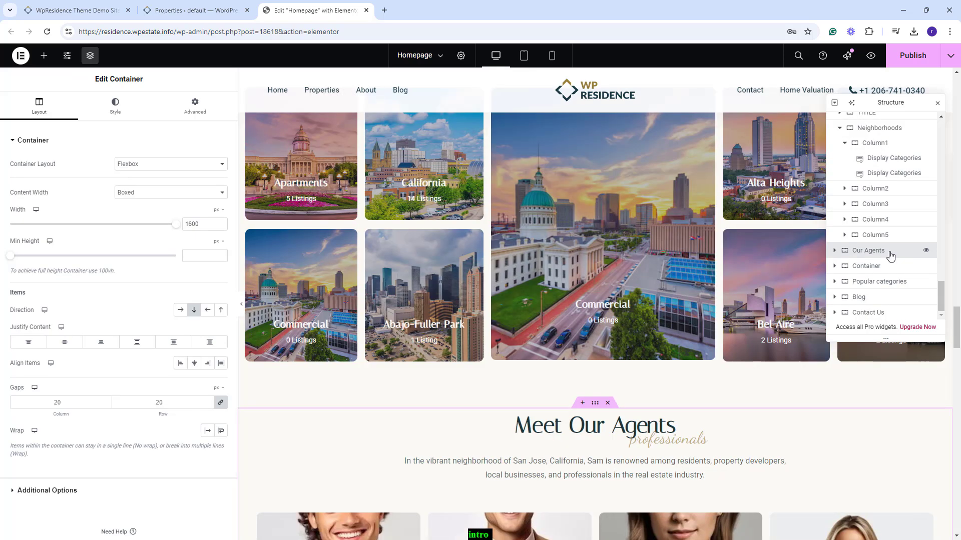
Review the four-agent grid's settings, then select the Testimonials container (Boxed, width 890)
scroll(740, 438, "down", 2)
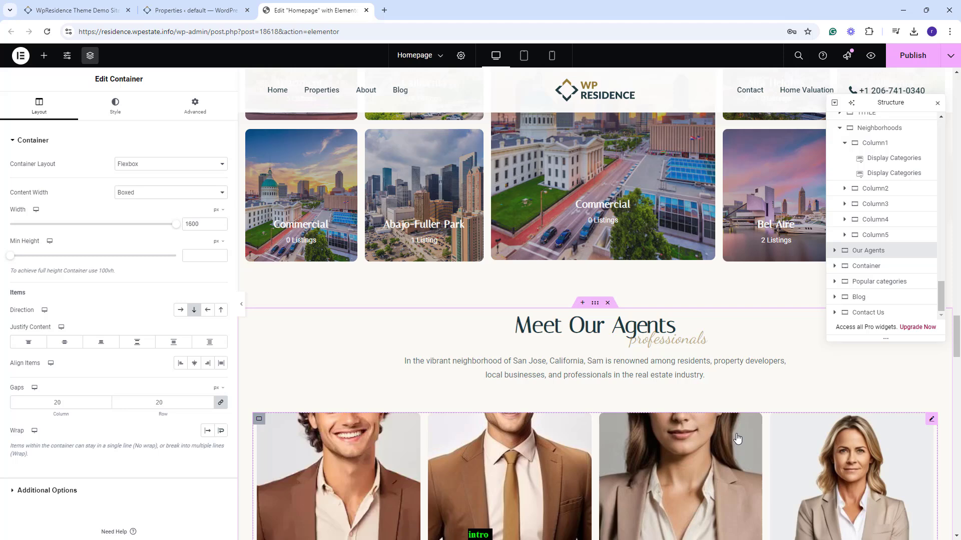
left_click(737, 438)
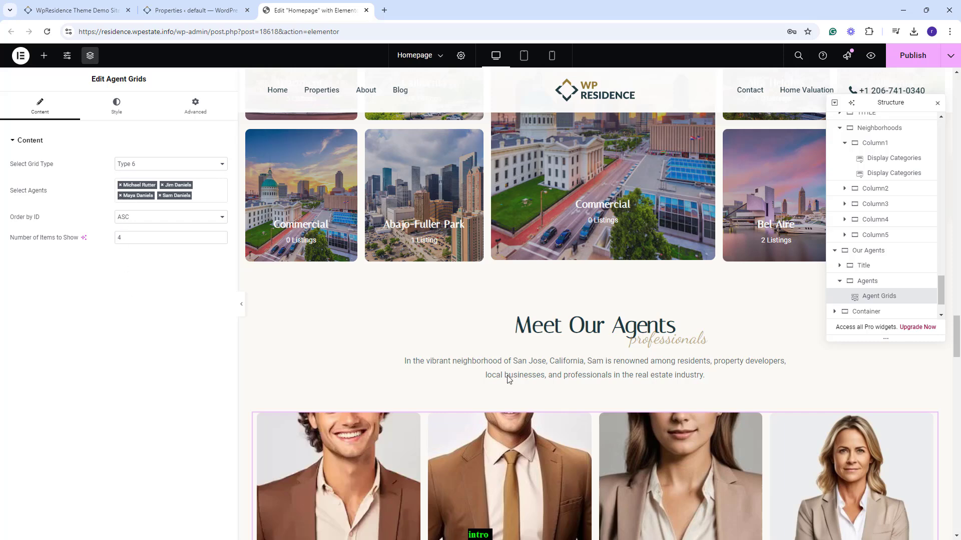
left_click(865, 315)
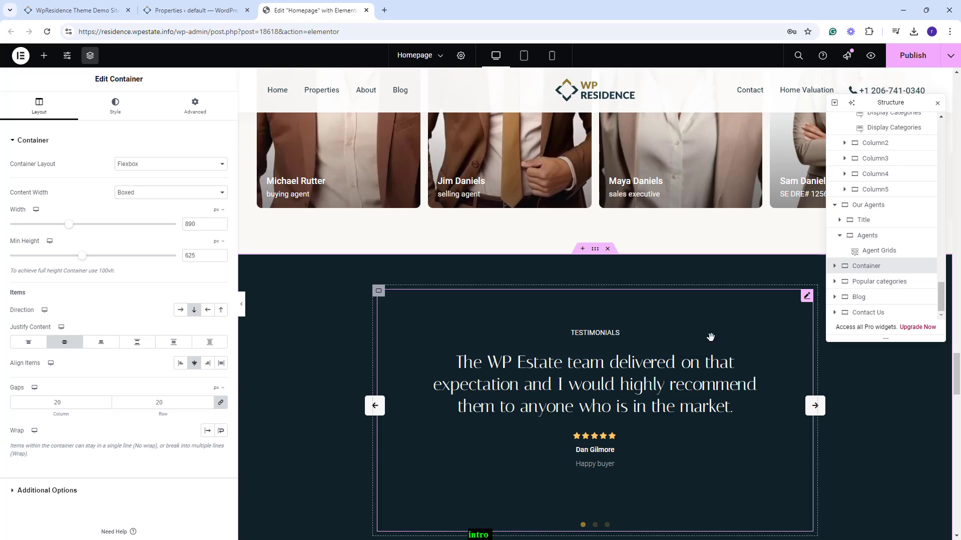
Open the Testimonial Slider and expand its first and second testimonial entries
left_click(711, 337)
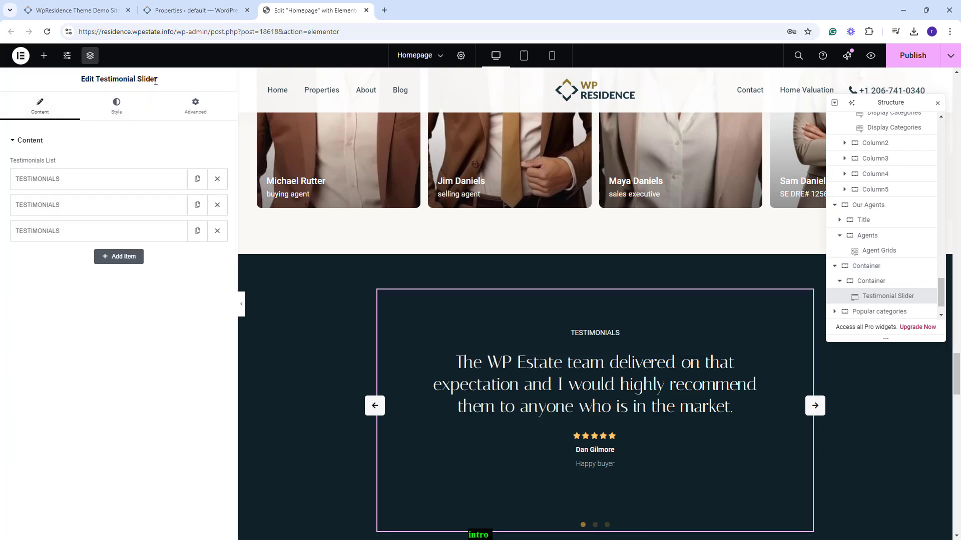
left_click(127, 181)
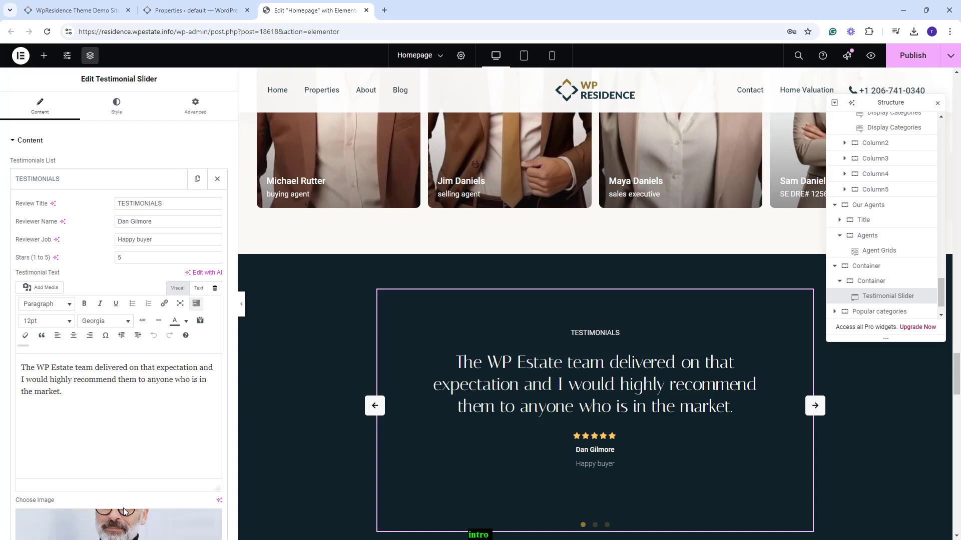
scroll(124, 511, "down", 1)
left_click(70, 132)
left_click(62, 160)
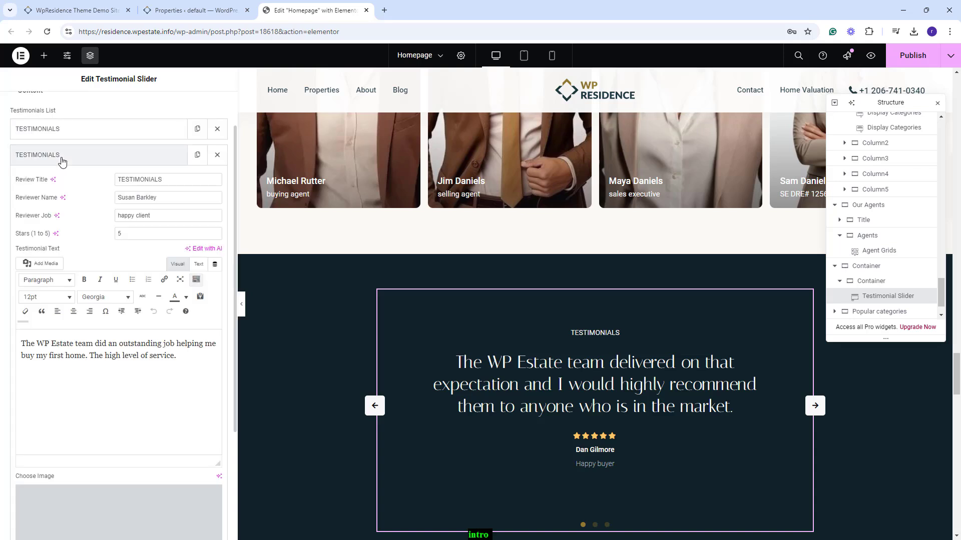
View the Testimonials container's classic background color, then select Popular categories
left_click(865, 267)
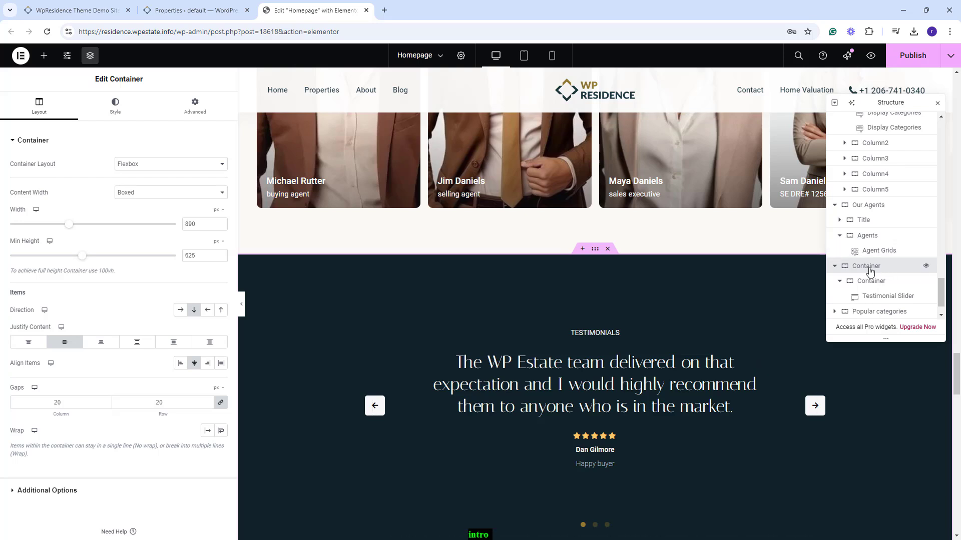
left_click(114, 107)
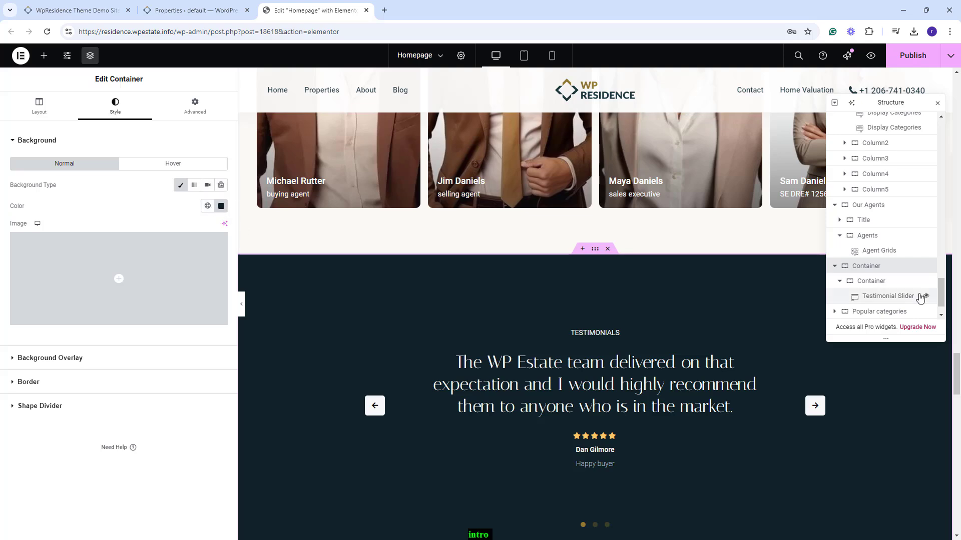
double_click(880, 311)
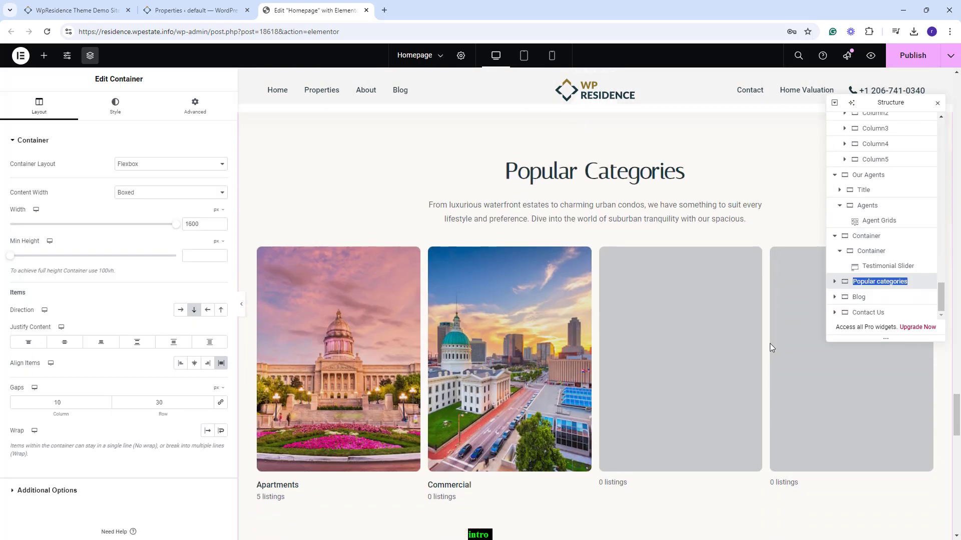
Review the category grid, keeping Grid Type at Type 6 and viewing category choices, then select Blog
left_click(345, 364)
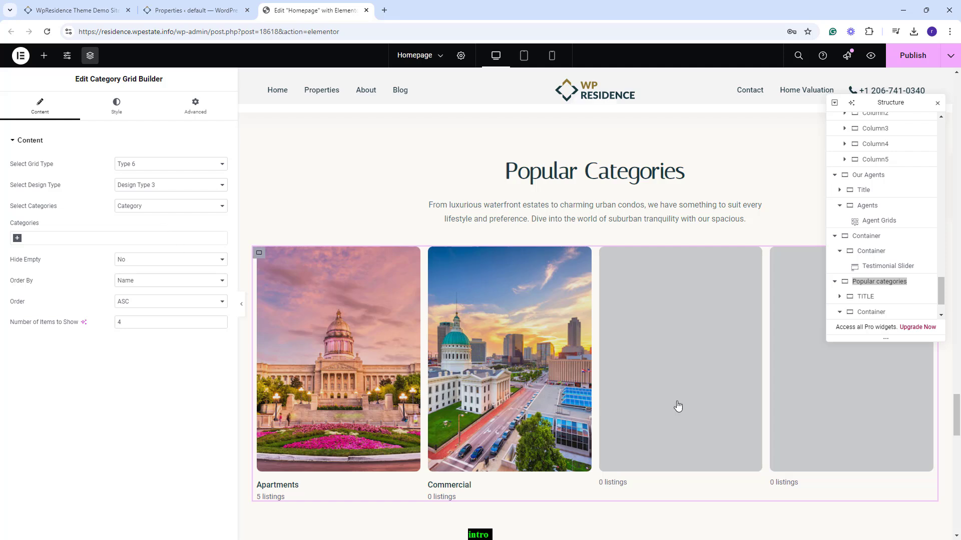
left_click(133, 165)
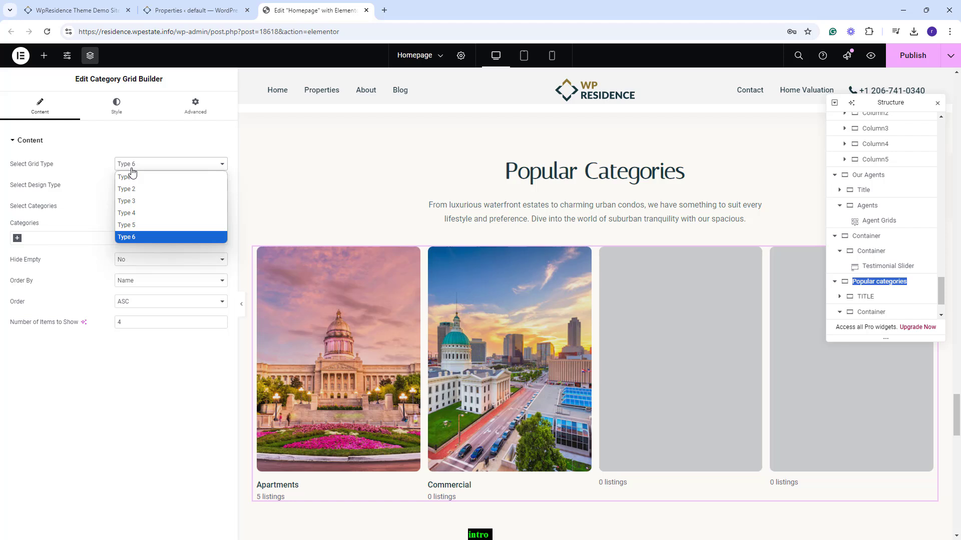
left_click(132, 169)
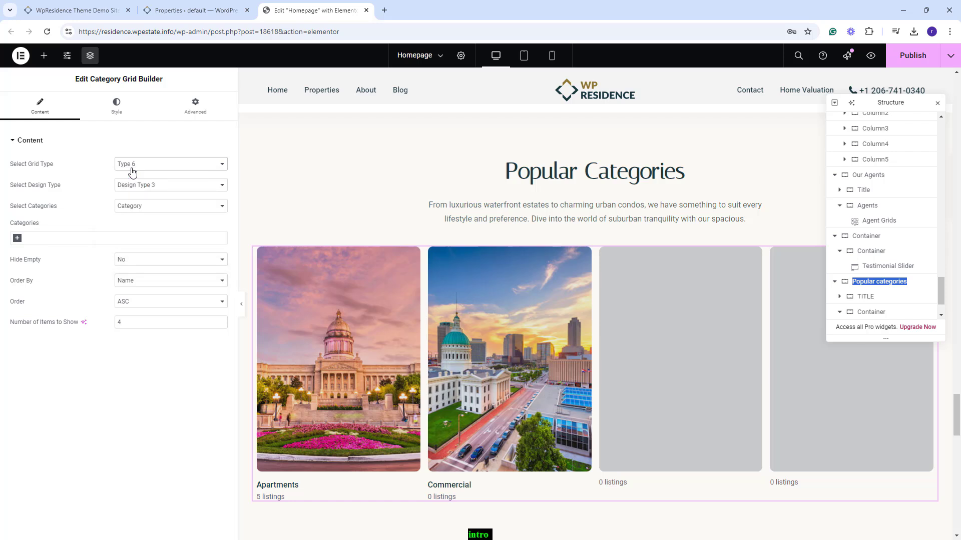
left_click(144, 207)
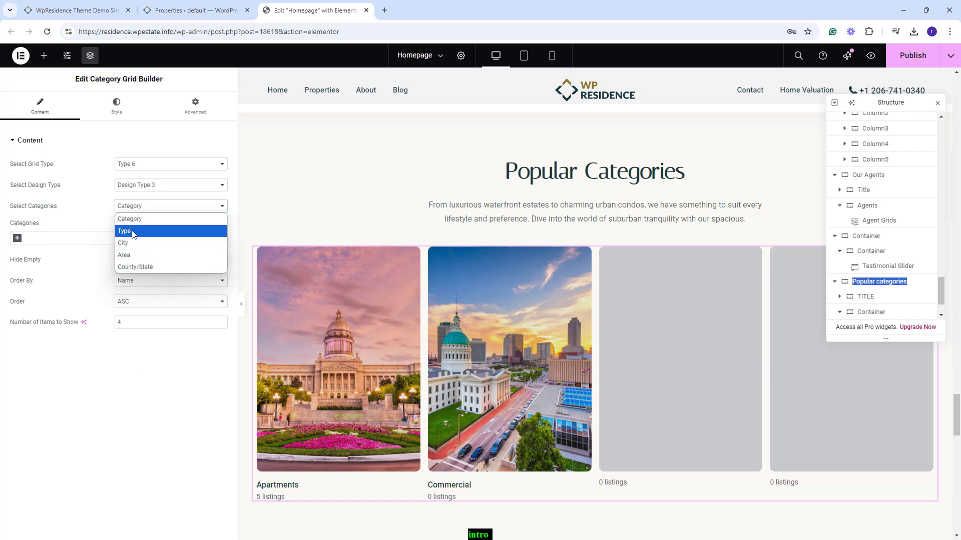
scroll(881, 250, "down", 1)
left_click(858, 297)
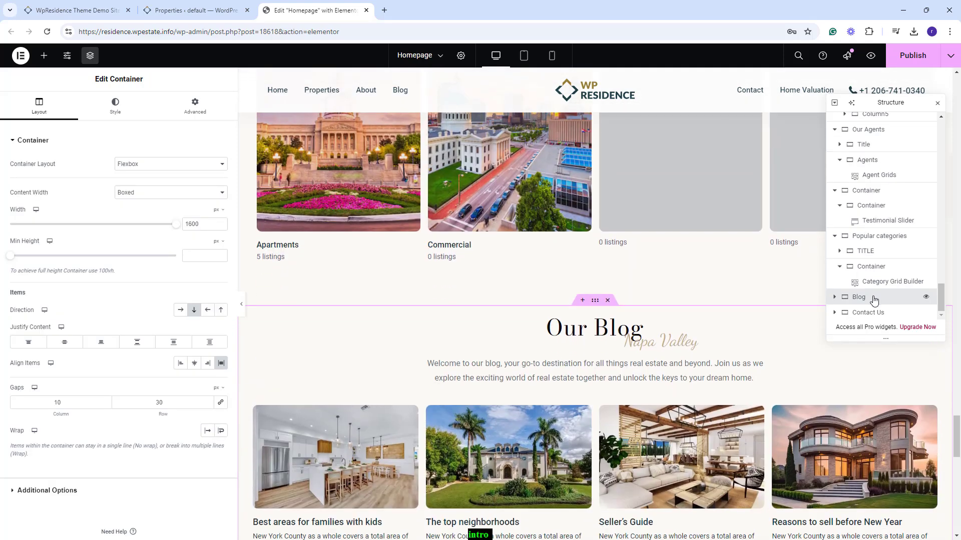
Open the Our Blog post list settings: 4 items, 4 per row, Card Type 4, grid on
scroll(620, 360, "down", 3)
left_click(368, 406)
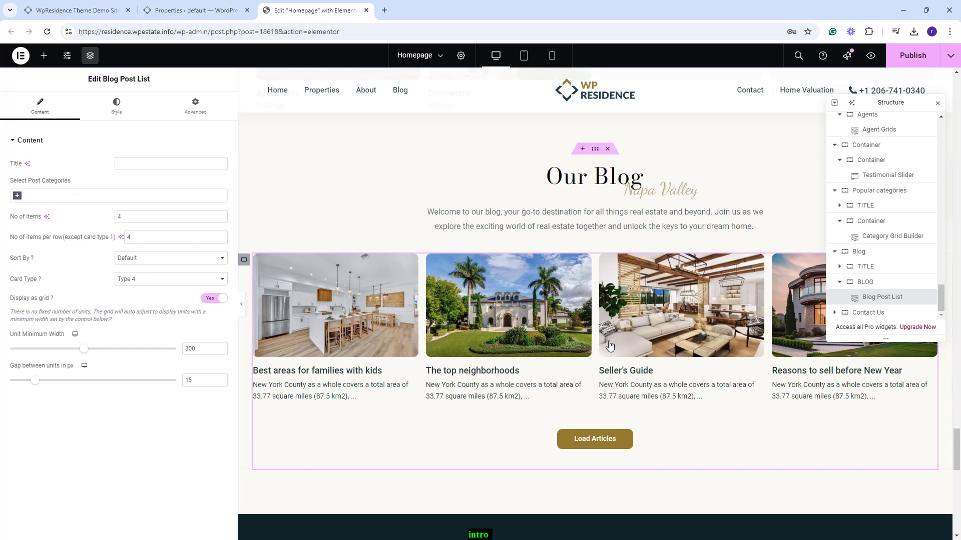
scroll(690, 310, "down", 4)
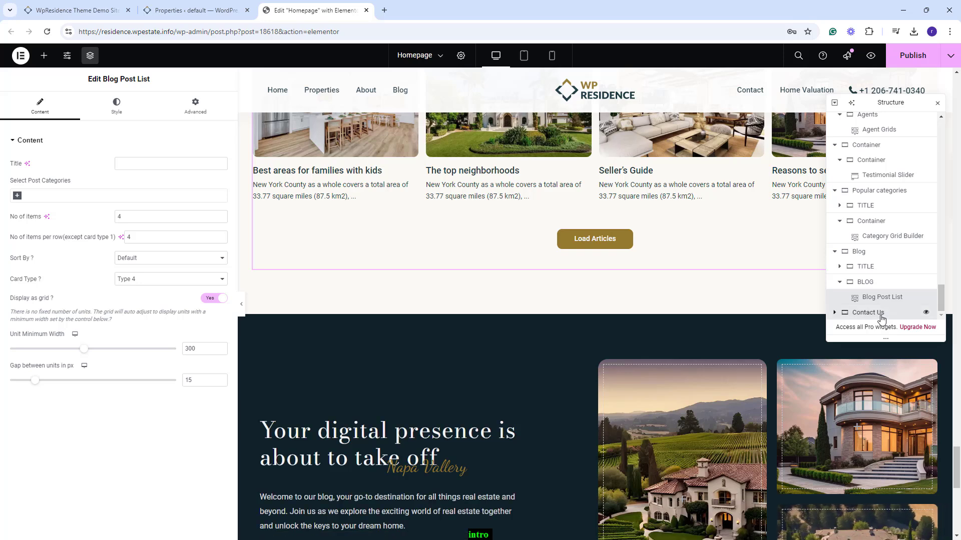
Review the Contact Us section's styling, paragraph text and Search Listings button settings
double_click(881, 314)
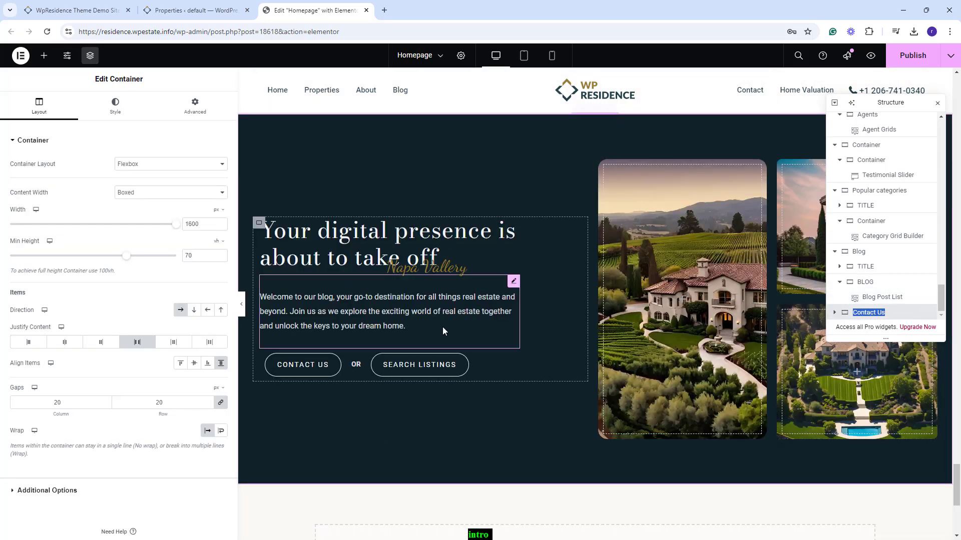
left_click(109, 113)
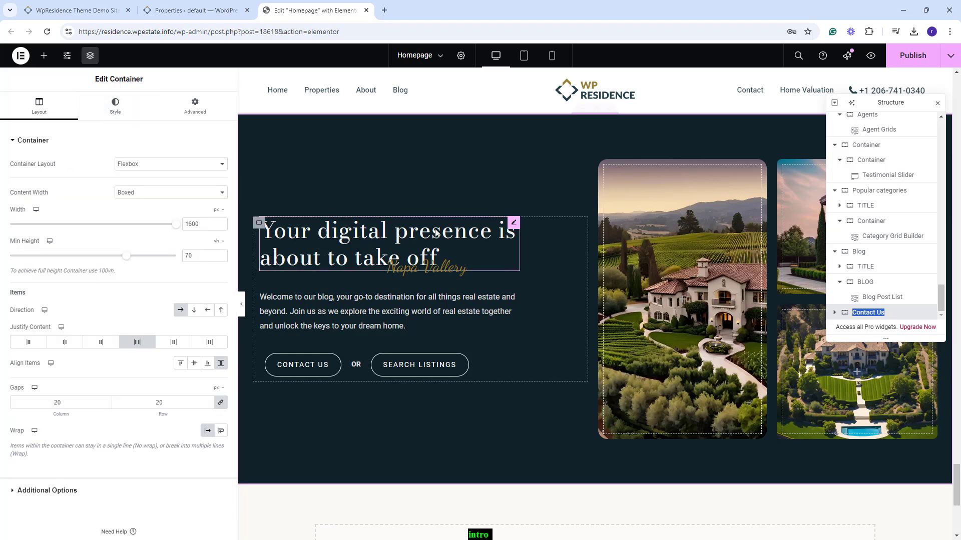
left_click(371, 320)
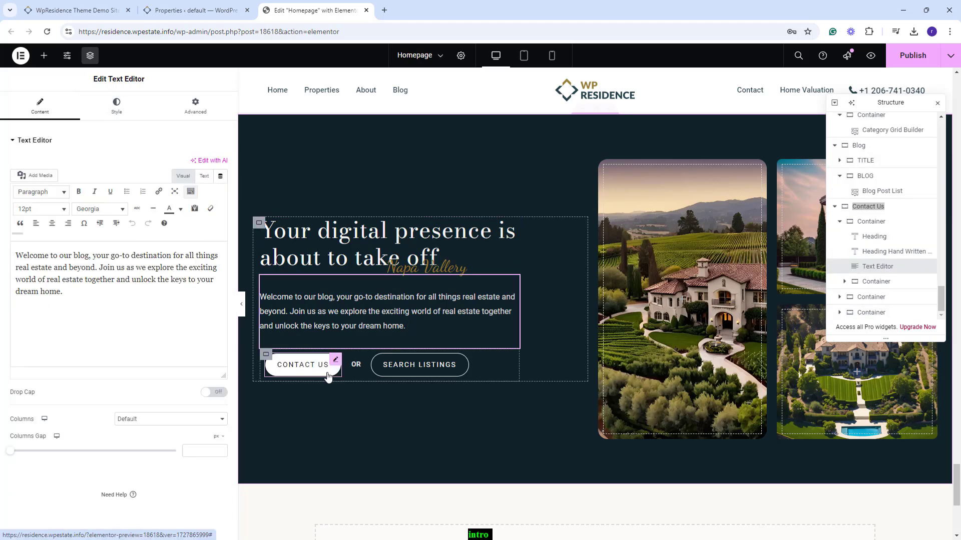
left_click(397, 369)
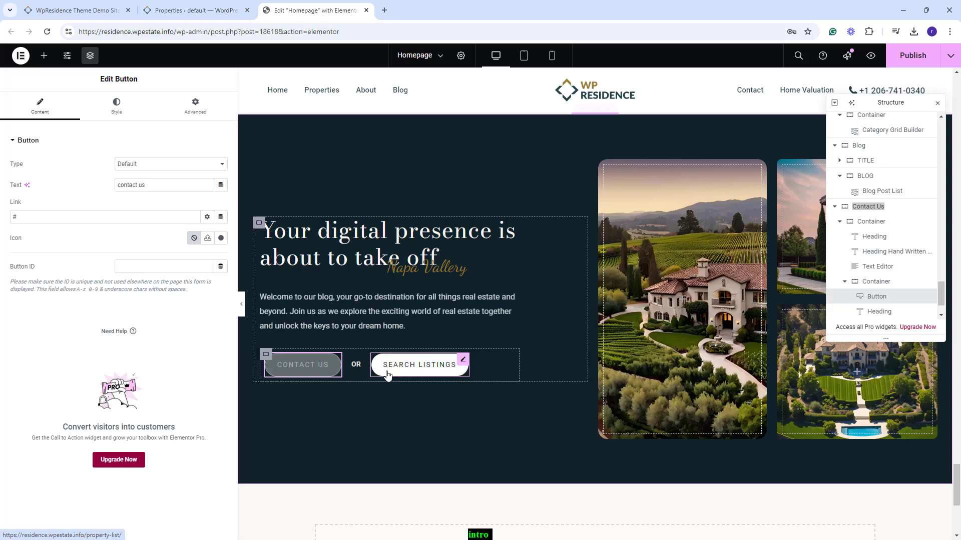
Check the vineyard villa image container's background settings, then view the live Napa demo homepage
left_click(663, 319)
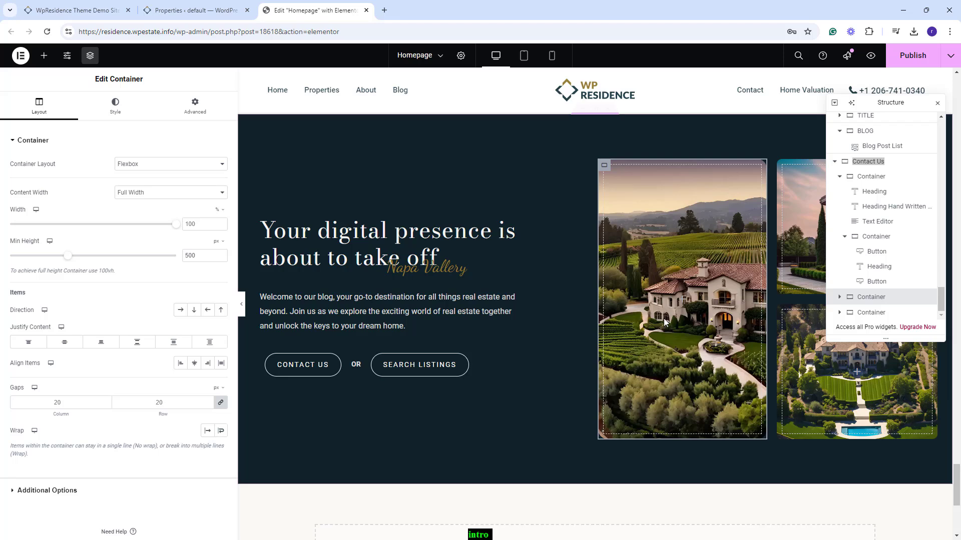
left_click(118, 113)
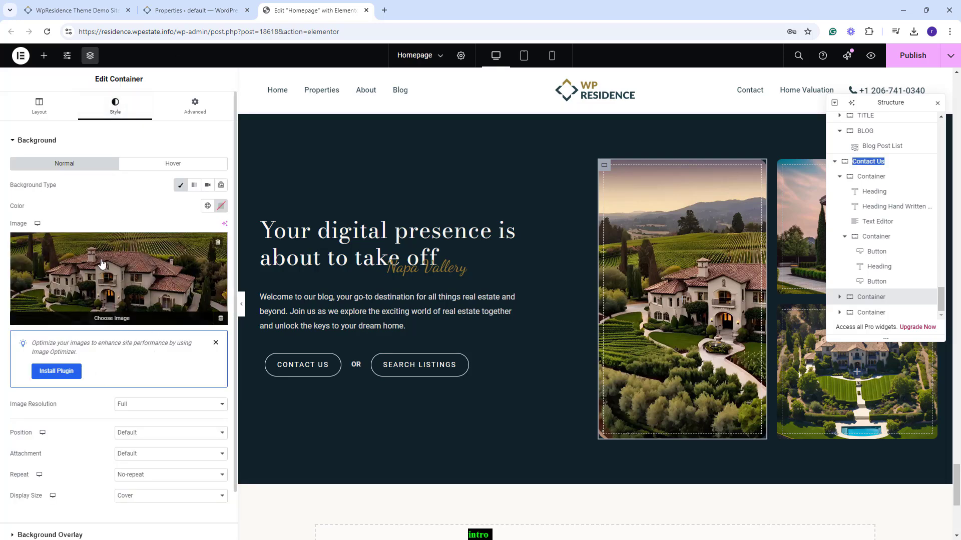
key("ctrl+1")
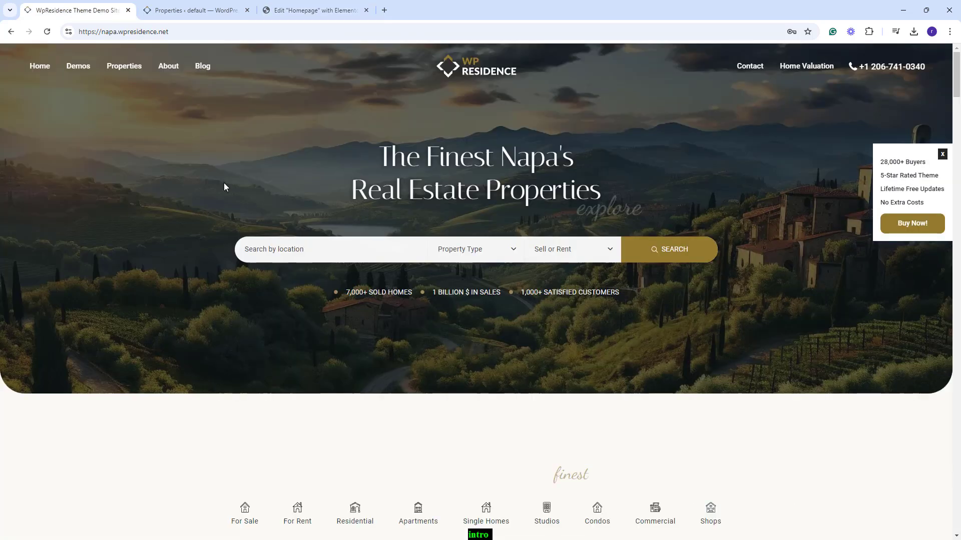